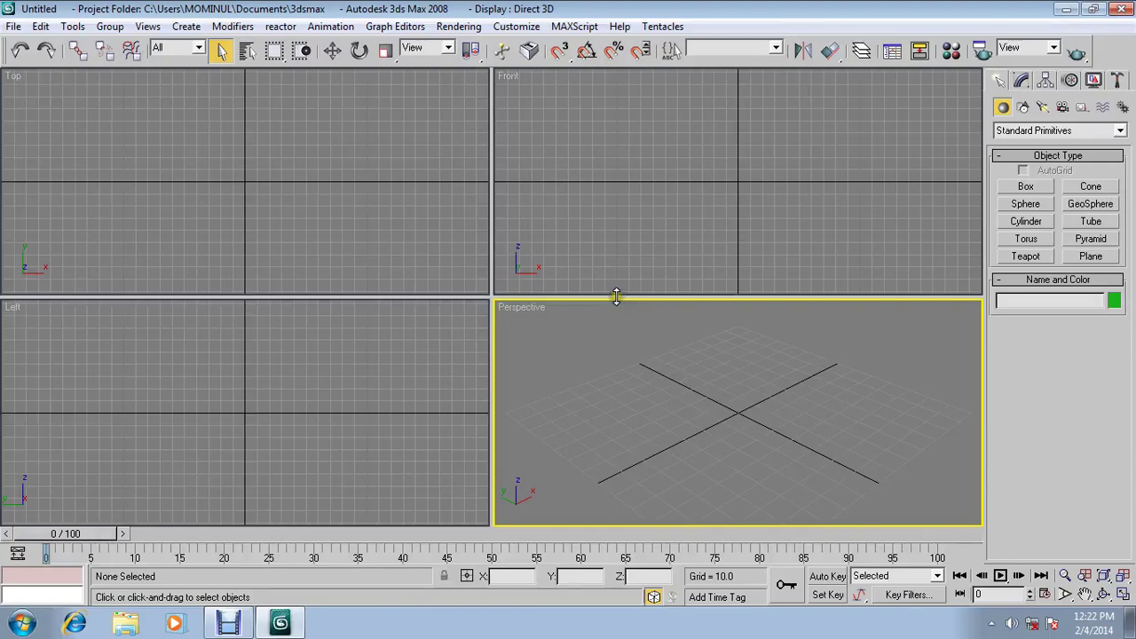
# Draw a large flat ground box in the Top view, then a smaller square slab box at its centre
pyautogui.click(560, 402)
pyautogui.click(1025, 186)
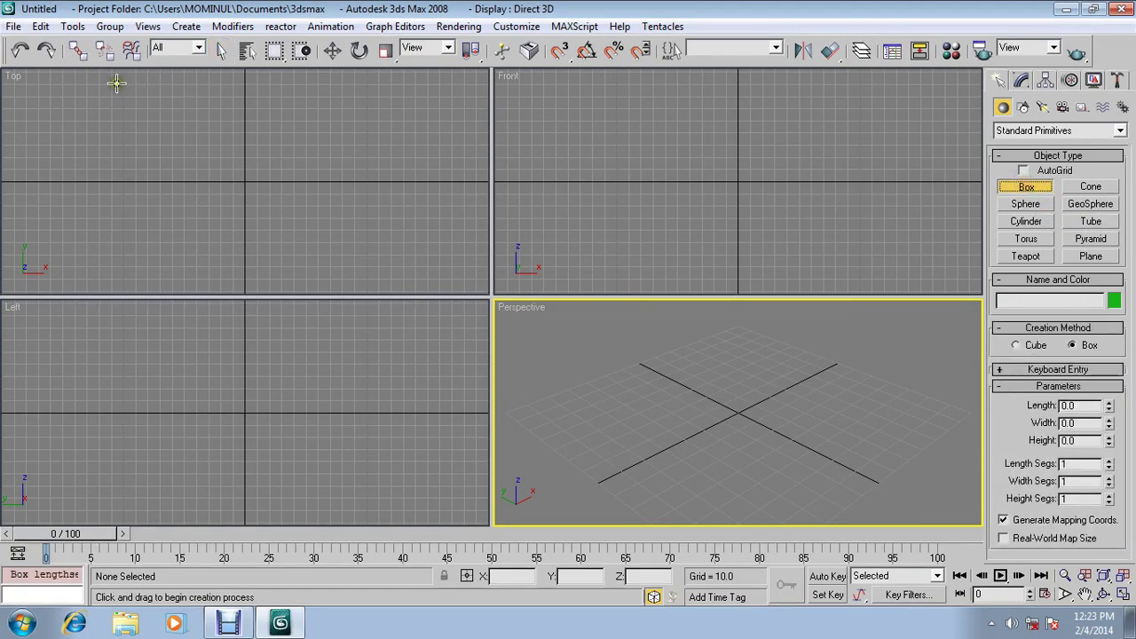
pyautogui.moveTo(113, 82); pyautogui.dragTo(376, 281)
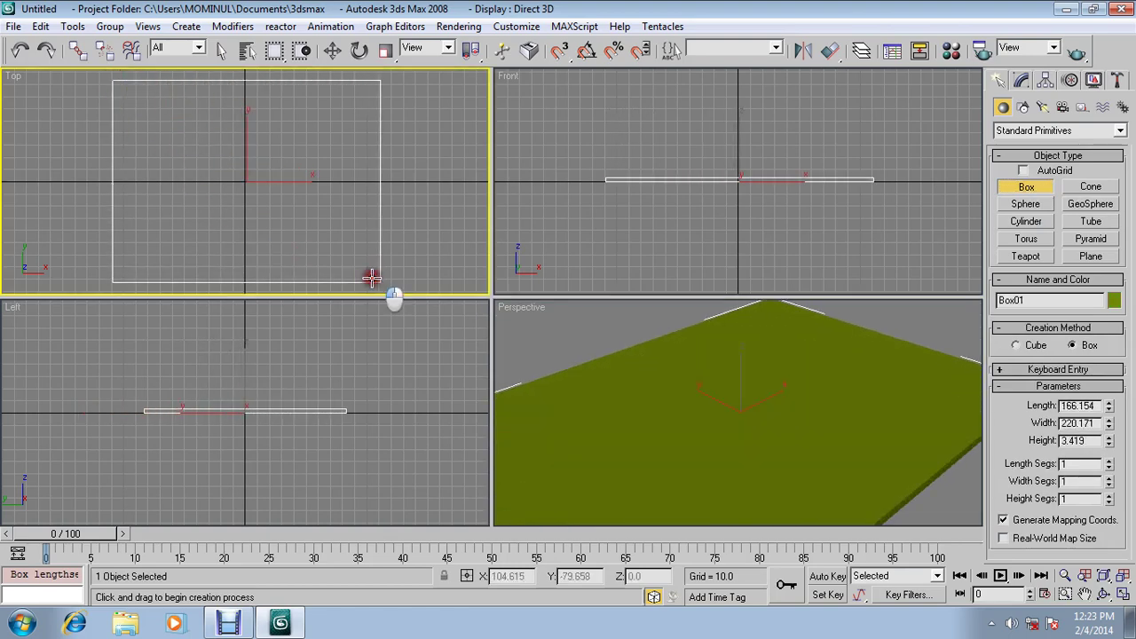
pyautogui.moveTo(763, 201); pyautogui.dragTo(755, 250, button='middle')
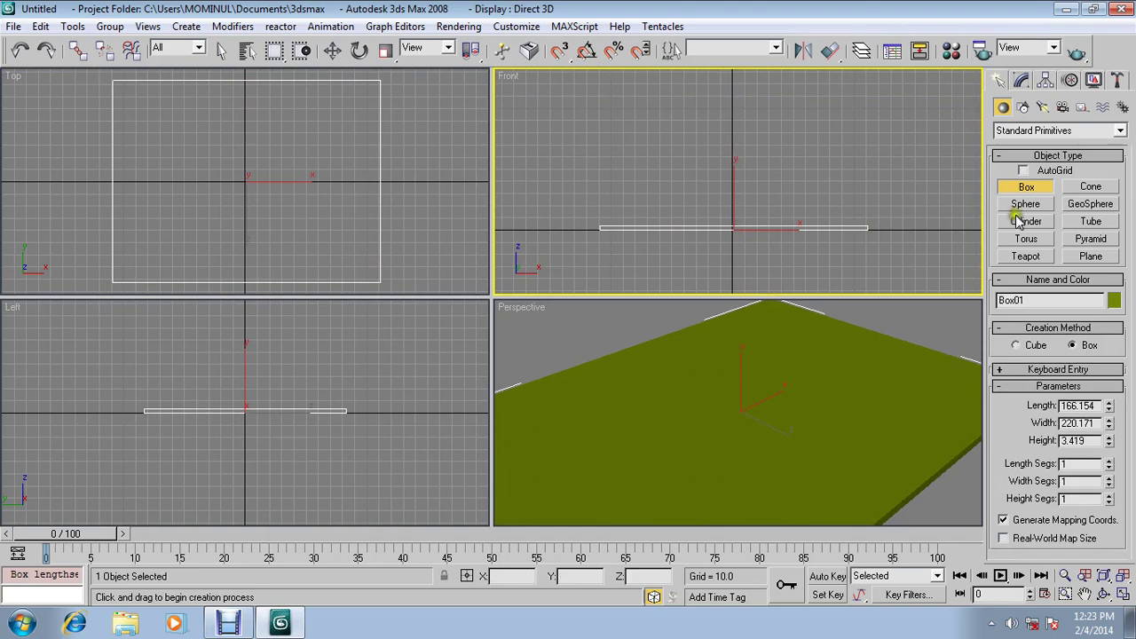
pyautogui.moveTo(219, 147); pyautogui.dragTo(277, 208)
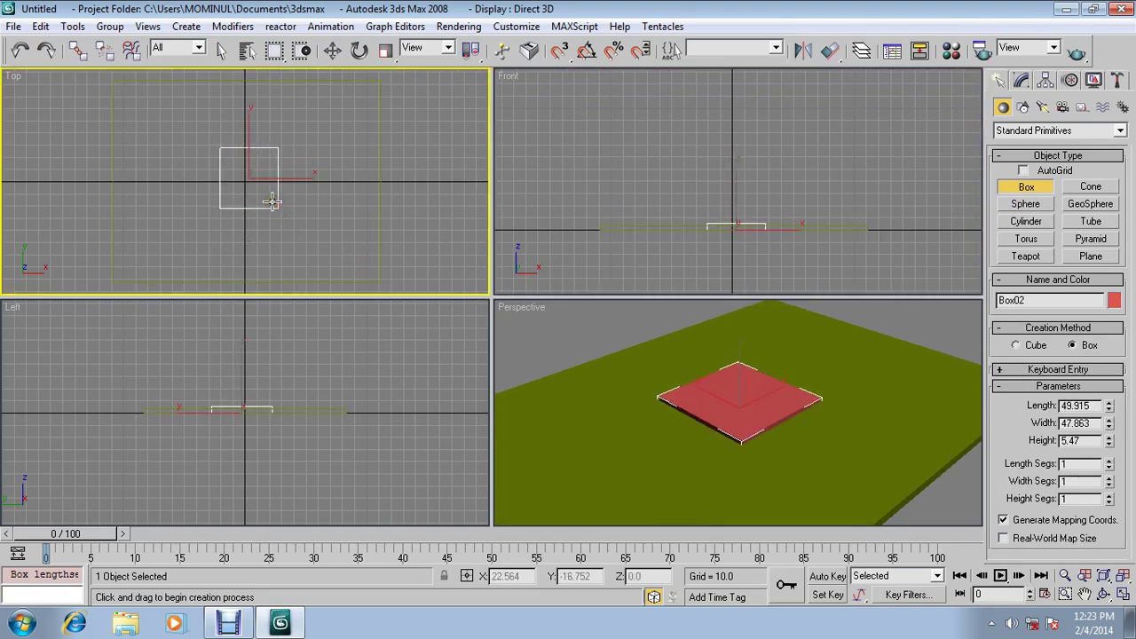
# Raise the slab to height 5.47 and zoom the shaded Front view in on it
pyautogui.click(272, 202)
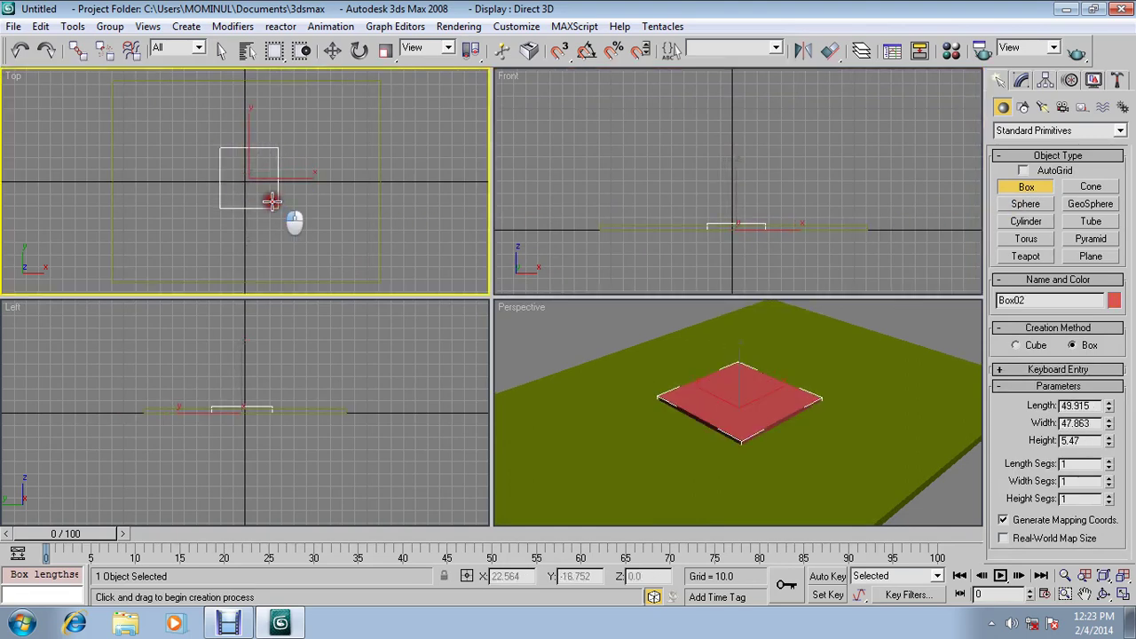
pyautogui.rightClick(331, 53)
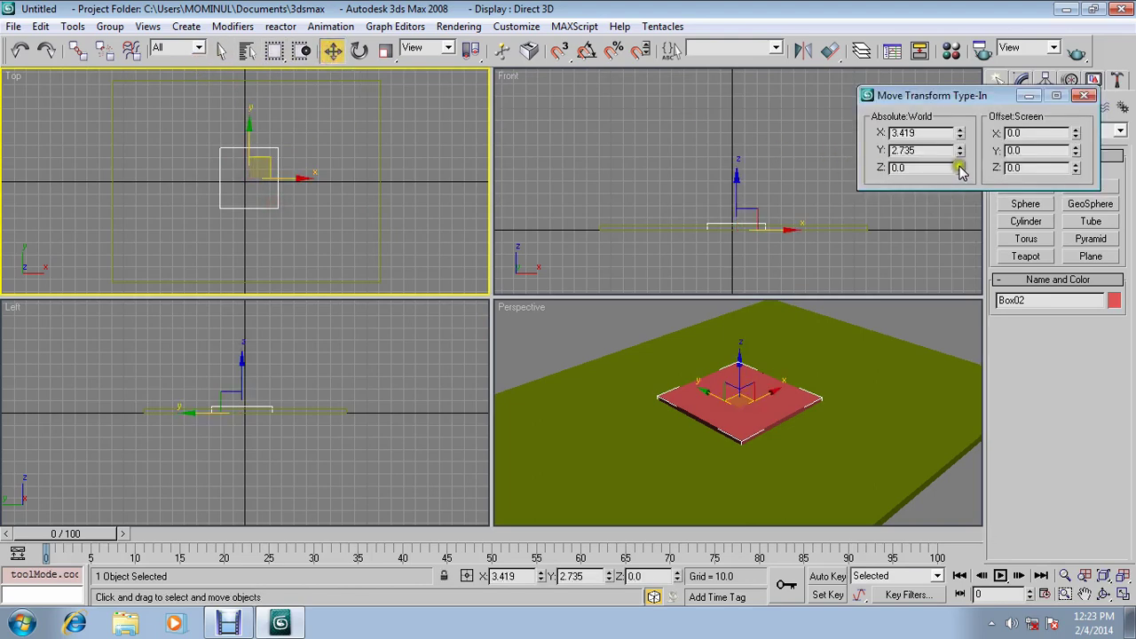
pyautogui.moveTo(960, 168); pyautogui.dragTo(959, 160)
pyautogui.moveTo(734, 206); pyautogui.dragTo(725, 185, button='middle')
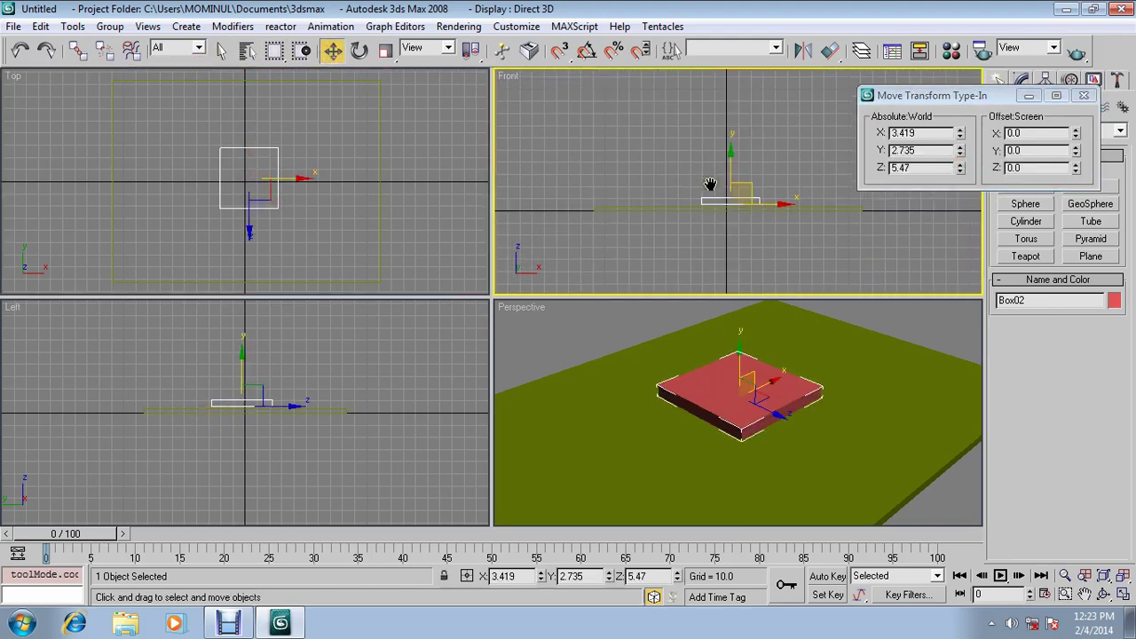
pyautogui.click(1065, 575)
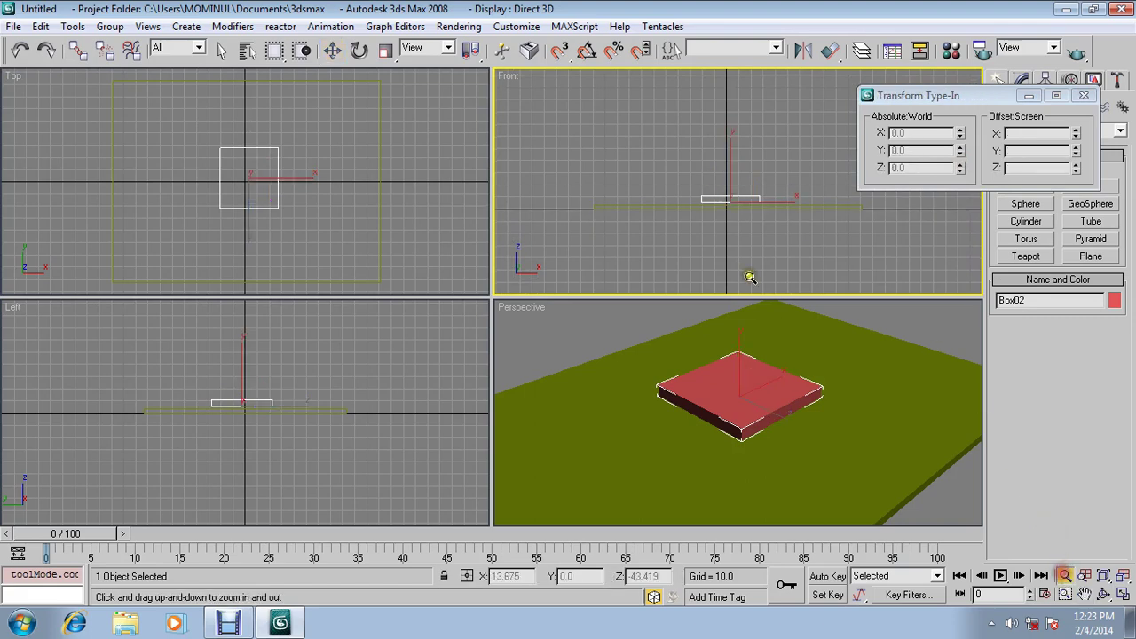
pyautogui.moveTo(750, 205); pyautogui.dragTo(692, 199)
pyautogui.moveTo(692, 199)
pyautogui.mouseDown(button='middle')
pyautogui.moveTo(677, 216)
pyautogui.moveTo(676, 184)
pyautogui.mouseUp(button='middle')
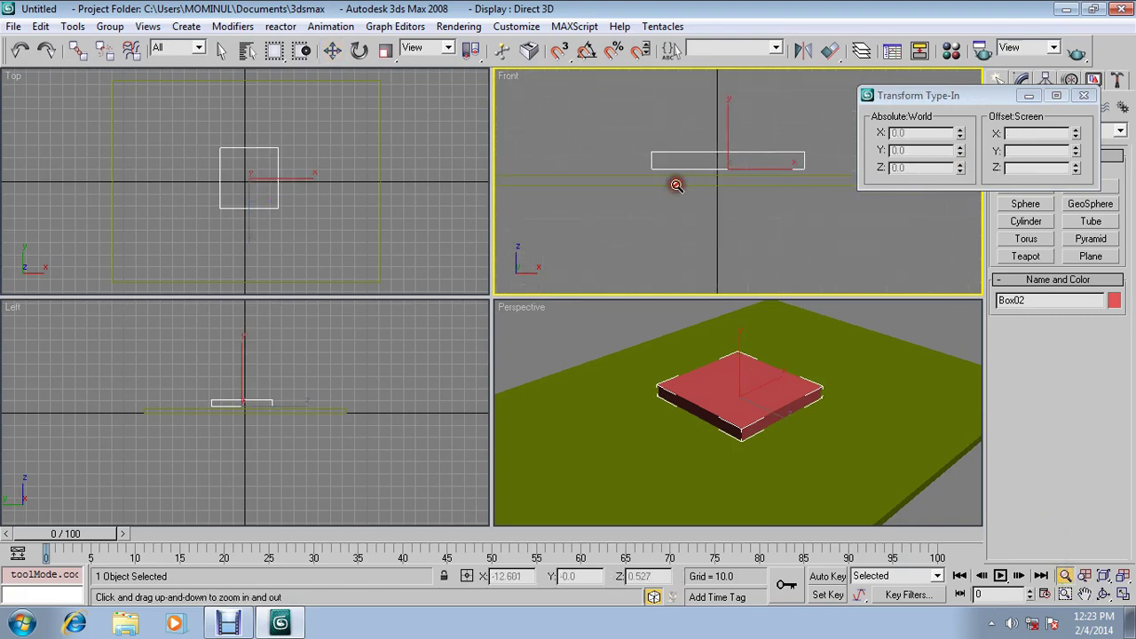
pyautogui.press('F3')
pyautogui.moveTo(717, 210); pyautogui.dragTo(738, 210)
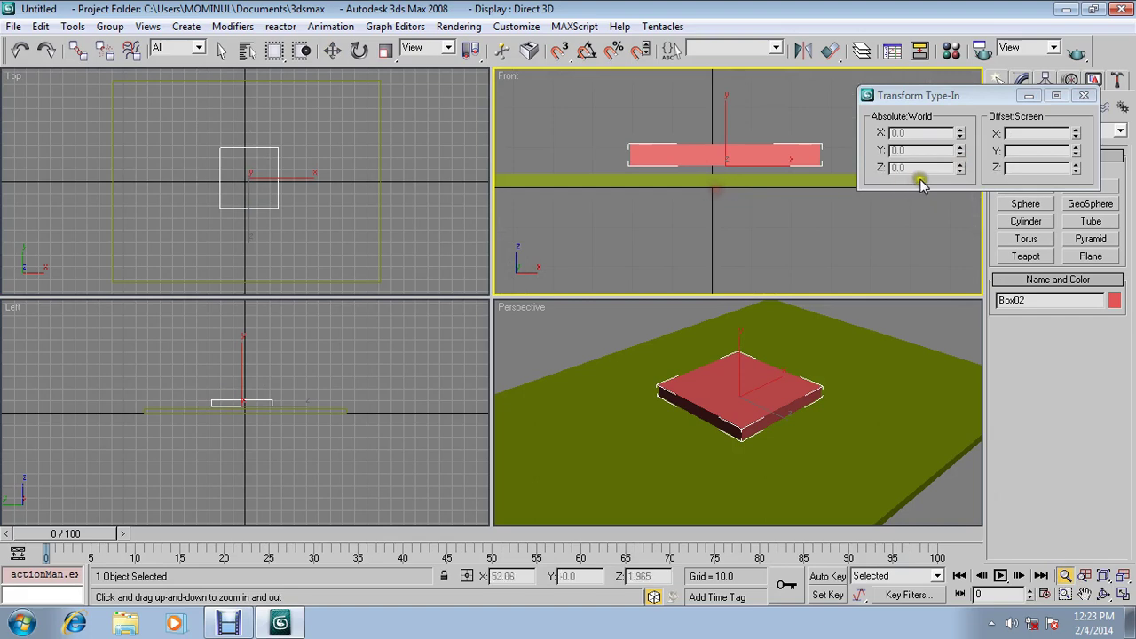
# Lower the slab and set its Z position to exactly 3.792, resting on the ground box
pyautogui.click(331, 51)
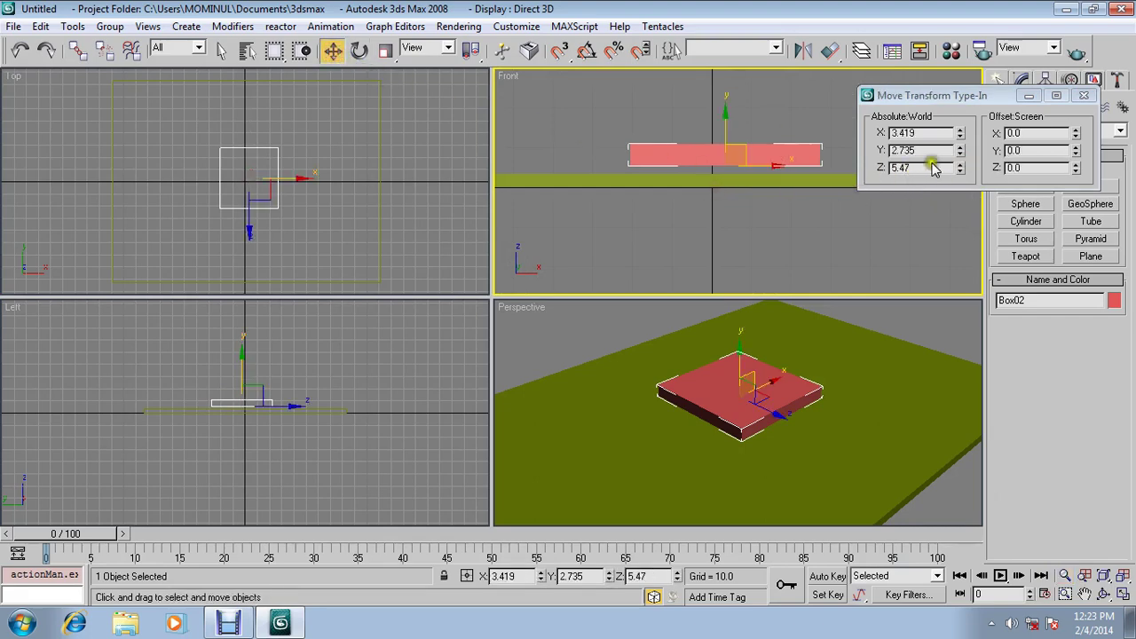
pyautogui.moveTo(961, 169); pyautogui.dragTo(959, 176)
pyautogui.click(1083, 95)
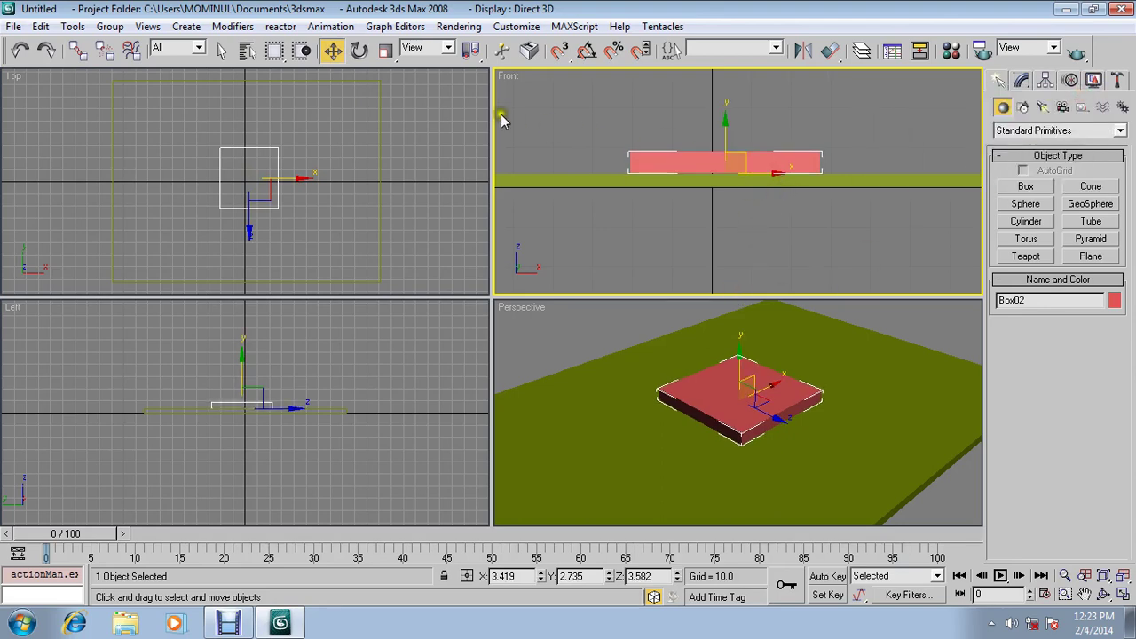
pyautogui.rightClick(333, 51)
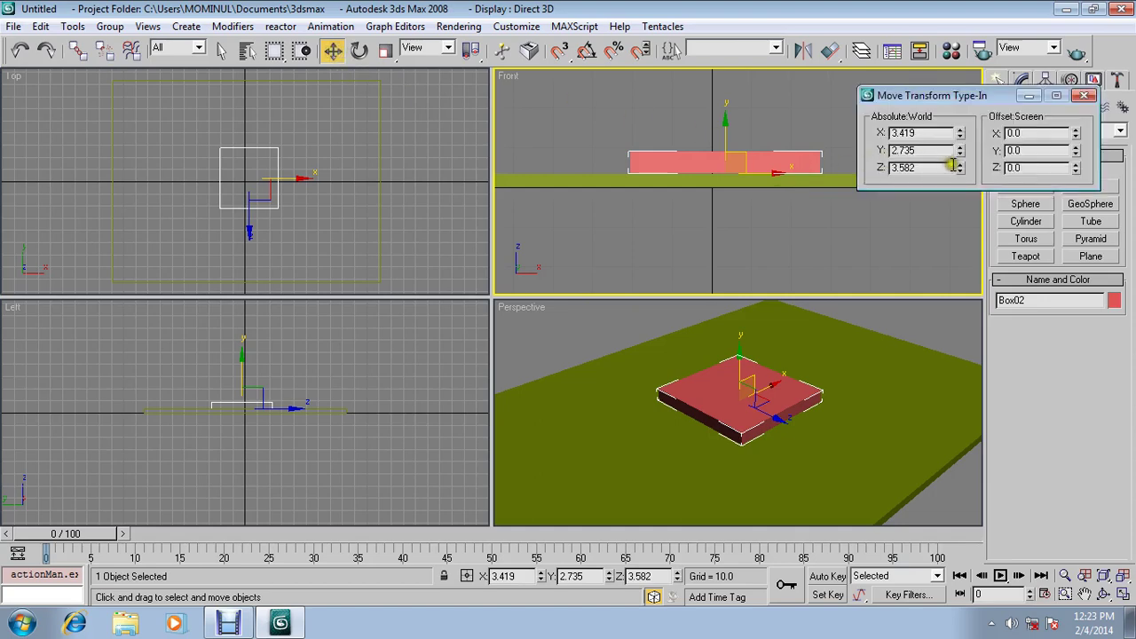
pyautogui.moveTo(959, 170); pyautogui.dragTo(960, 165)
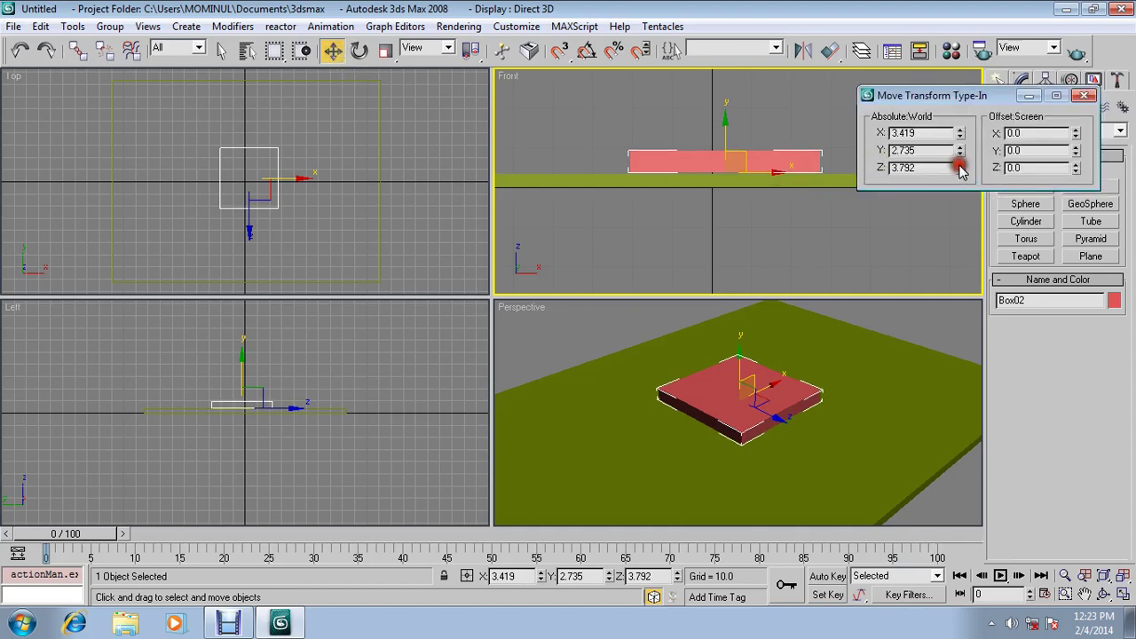
pyautogui.click(1090, 96)
pyautogui.moveTo(785, 180); pyautogui.dragTo(781, 271, button='middle')
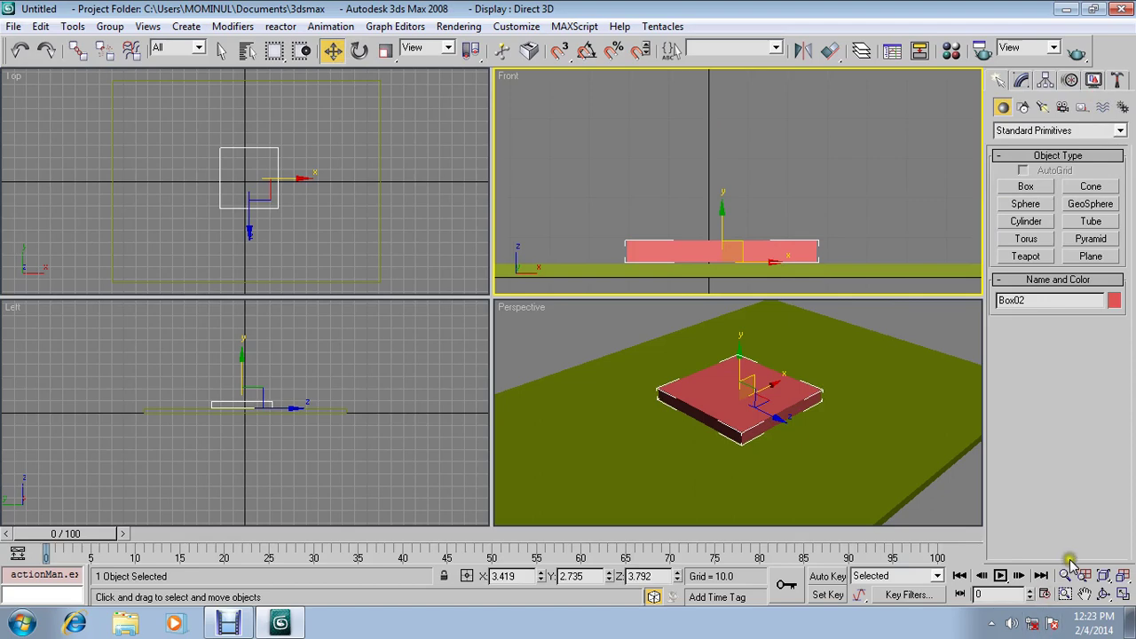
pyautogui.click(1065, 575)
pyautogui.moveTo(841, 251)
pyautogui.mouseDown()
pyautogui.moveTo(819, 205)
pyautogui.moveTo(829, 267)
pyautogui.mouseUp()
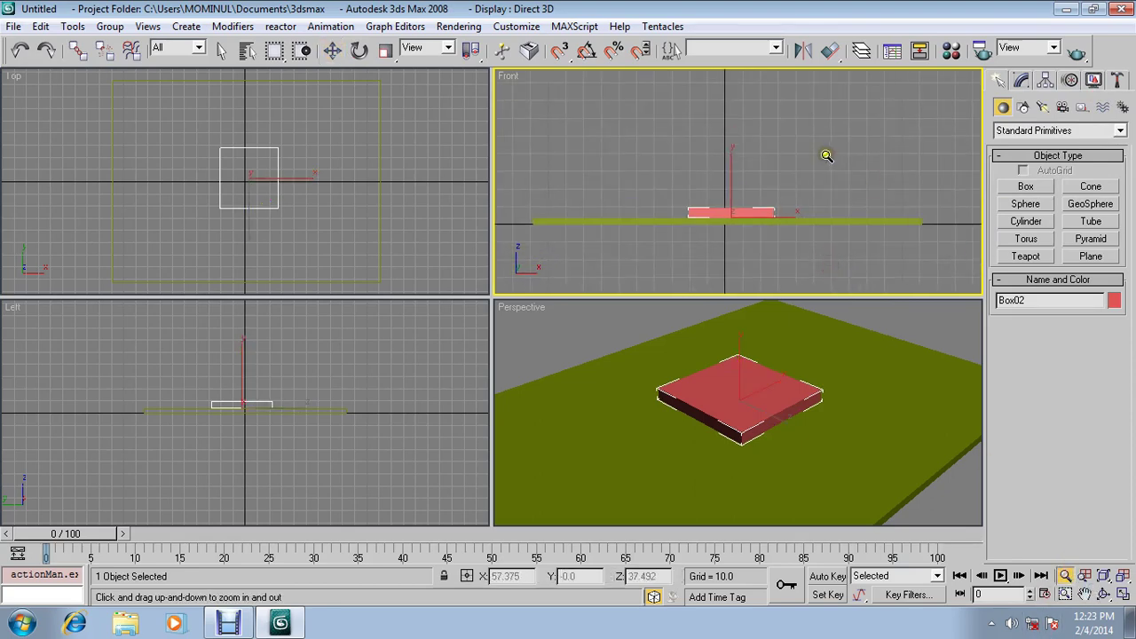
pyautogui.moveTo(826, 156); pyautogui.dragTo(847, 260)
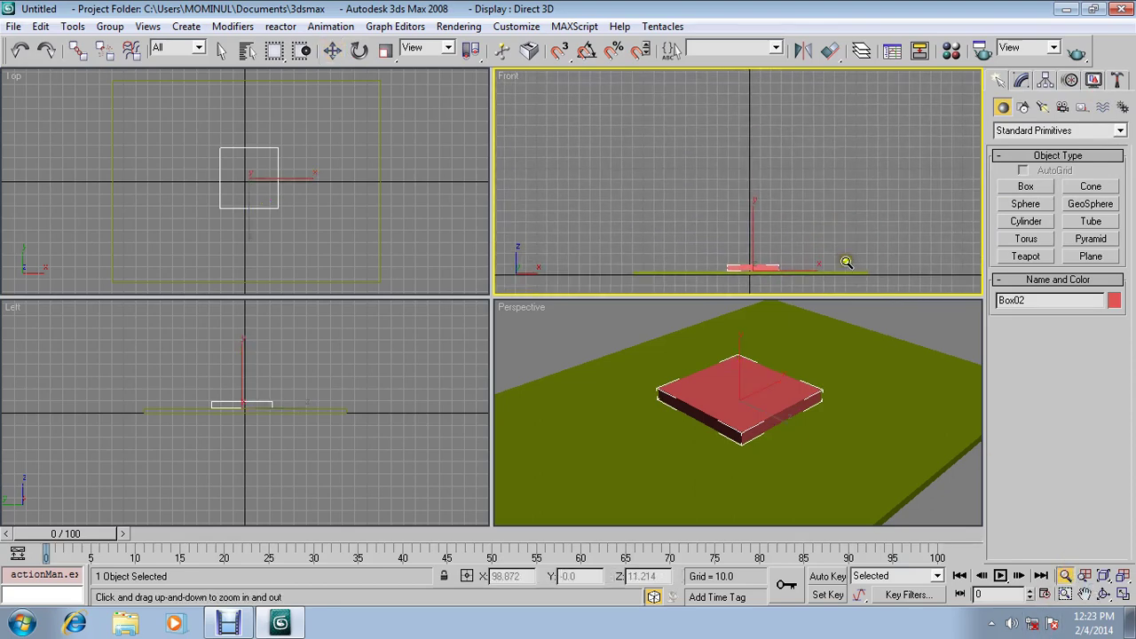
# Create a sphere of radius 8.407 and position it high above the slab's centre
pyautogui.click(1026, 203)
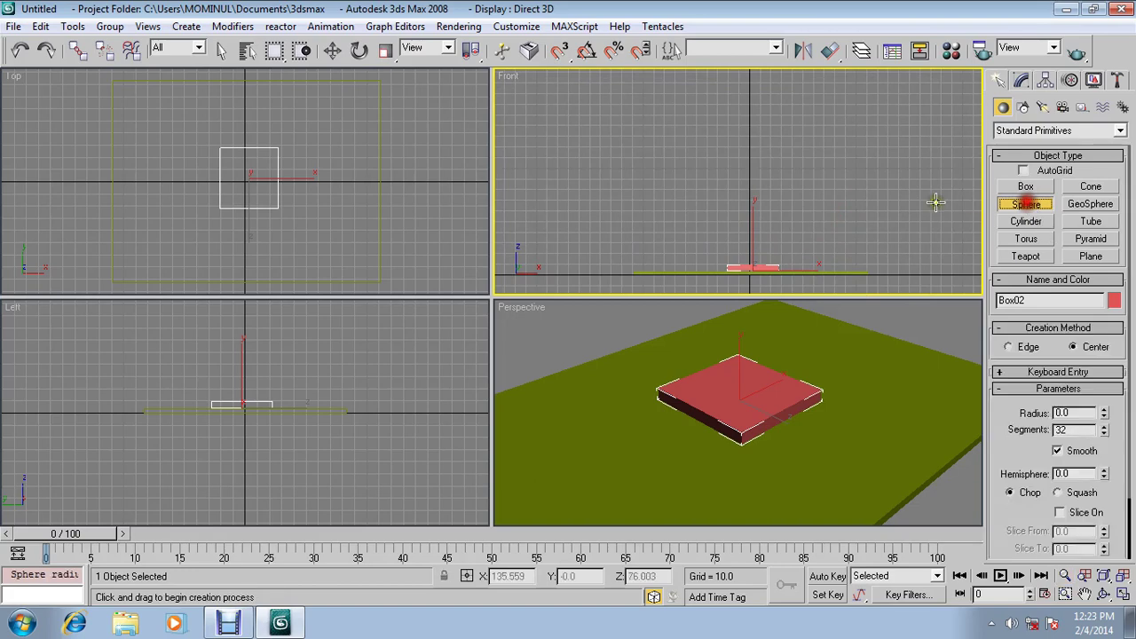
pyautogui.click(751, 123)
pyautogui.moveTo(751, 122); pyautogui.dragTo(773, 157)
pyautogui.moveTo(366, 376); pyautogui.dragTo(364, 461, button='middle')
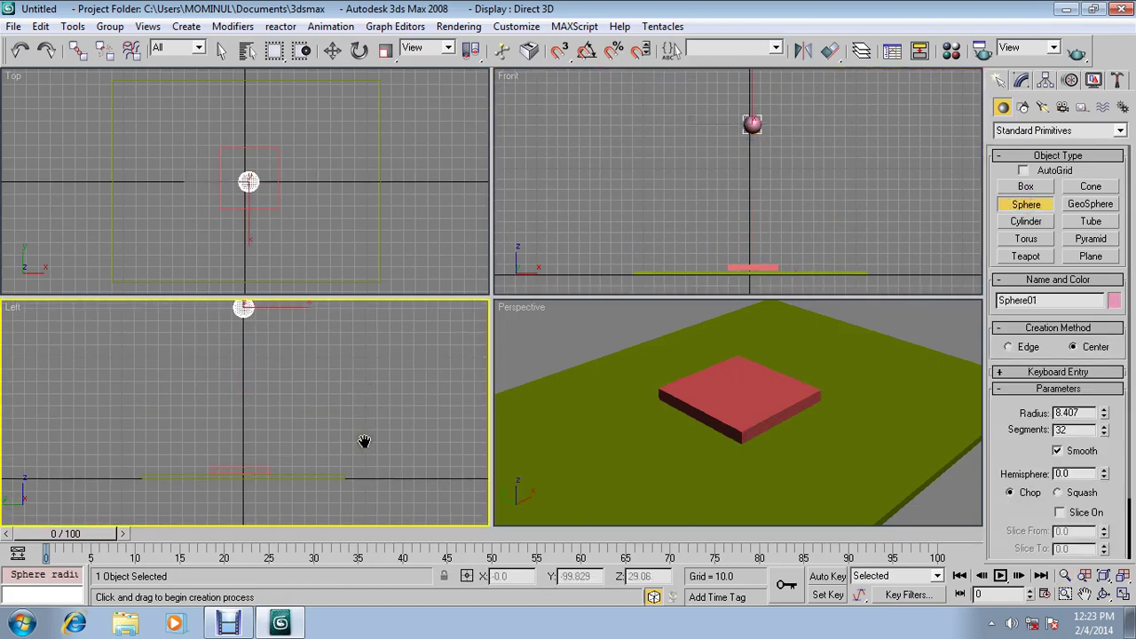
pyautogui.click(332, 51)
pyautogui.moveTo(282, 328); pyautogui.dragTo(304, 344)
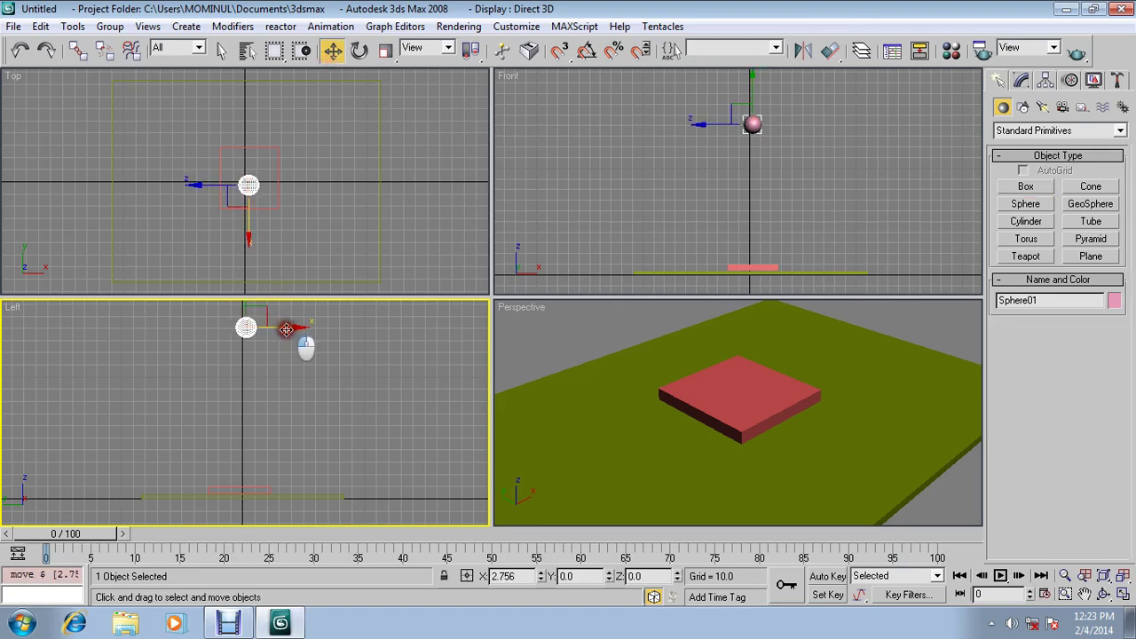
pyautogui.click(850, 169)
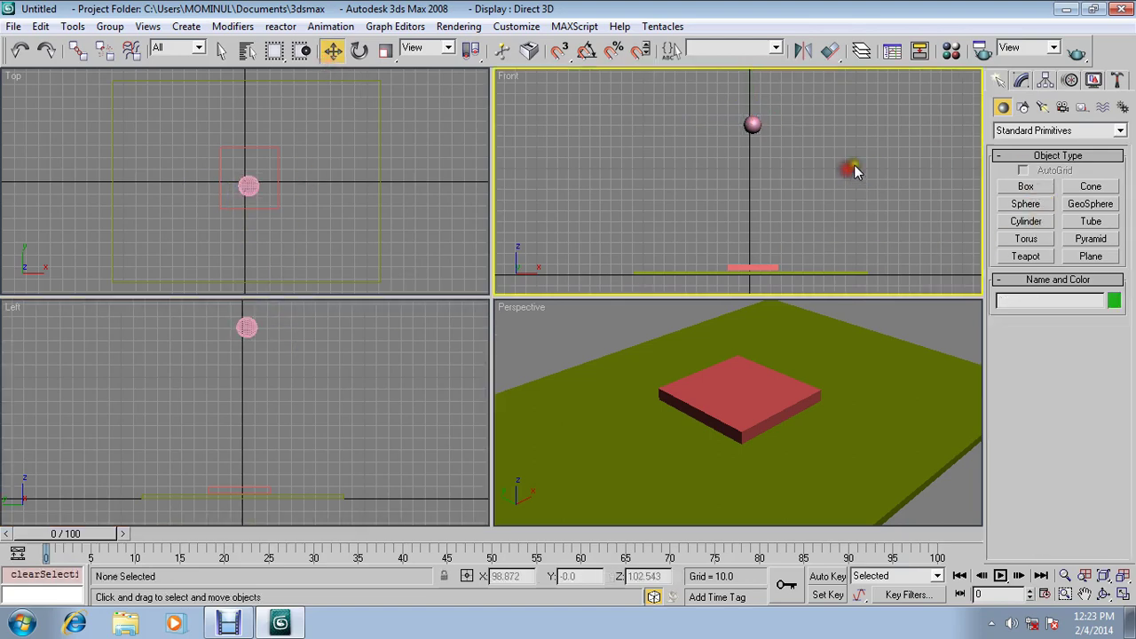
# Run the FractureVoronoi_v1.1.ms script from the Desktop's Fracture folder
pyautogui.click(573, 26)
pyautogui.click(576, 82)
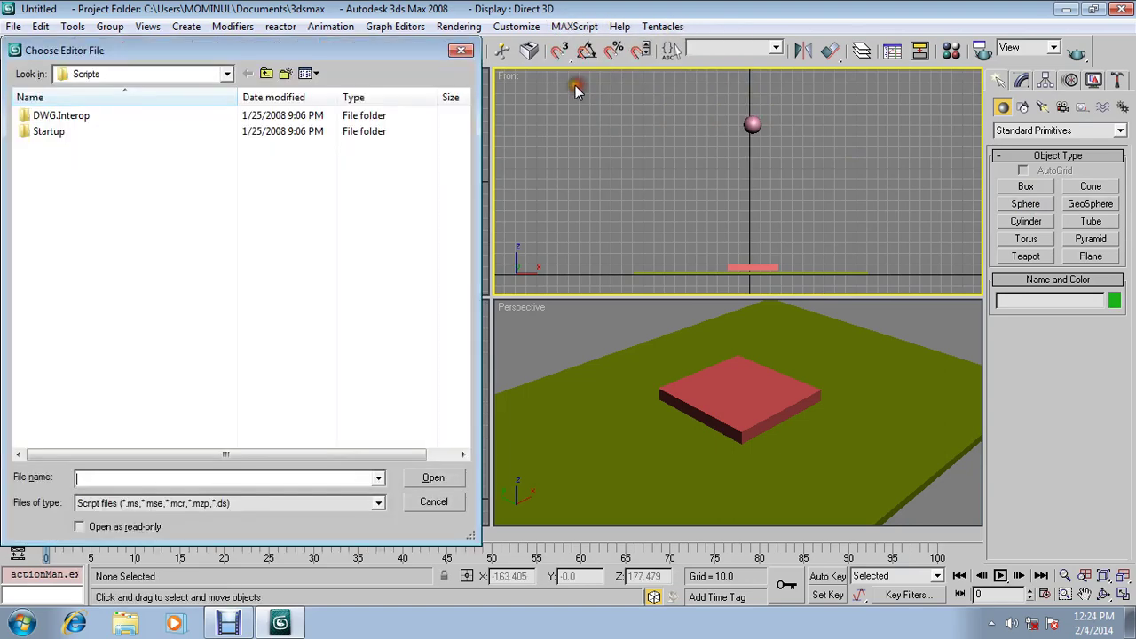
pyautogui.click(267, 74)
pyautogui.click(267, 74)
pyautogui.click(267, 73)
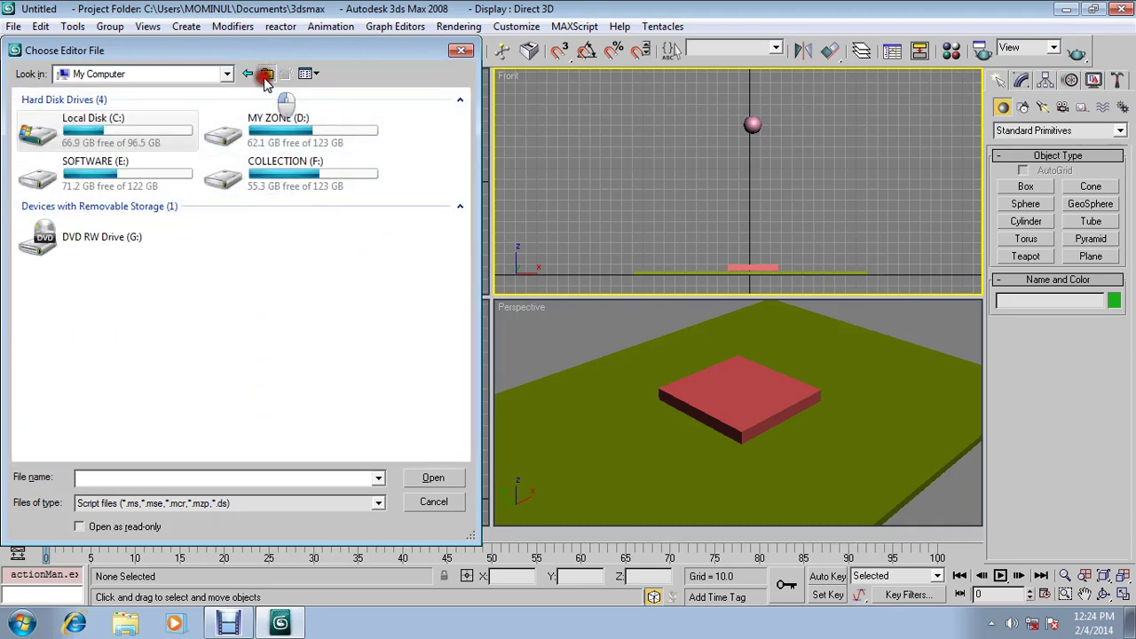
pyautogui.click(268, 74)
pyautogui.doubleClick(79, 197)
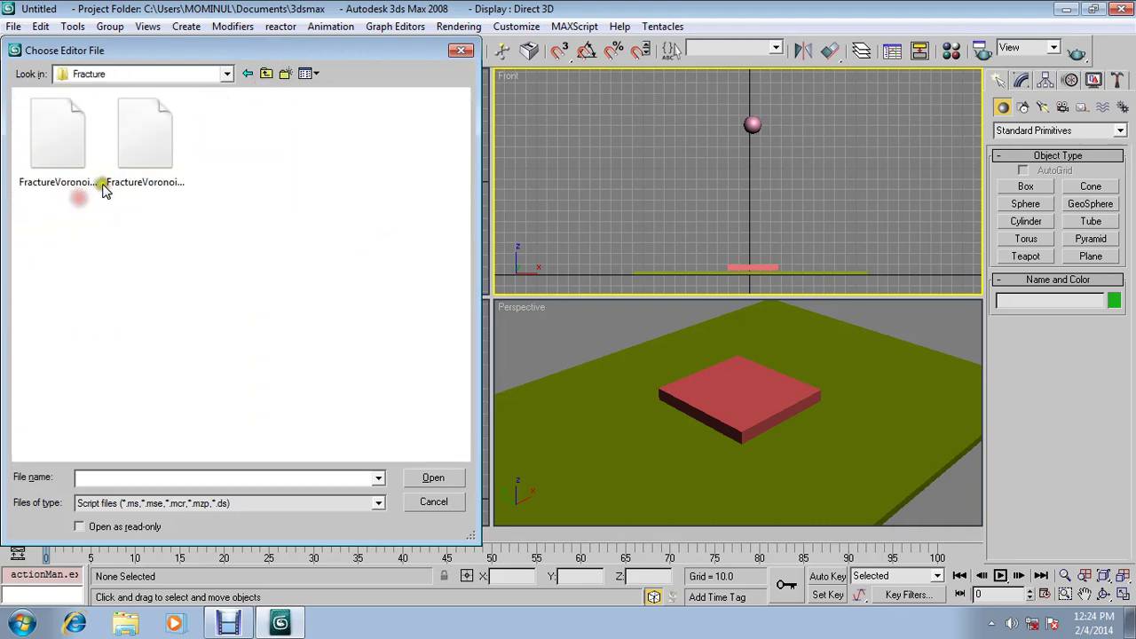
pyautogui.click(160, 162)
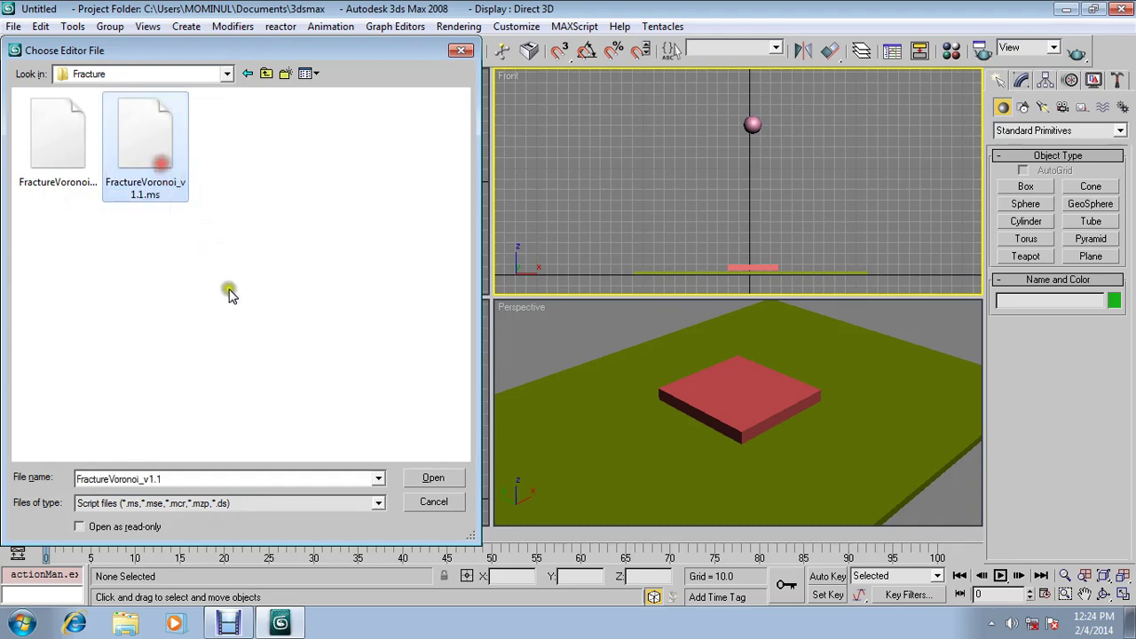
pyautogui.click(435, 479)
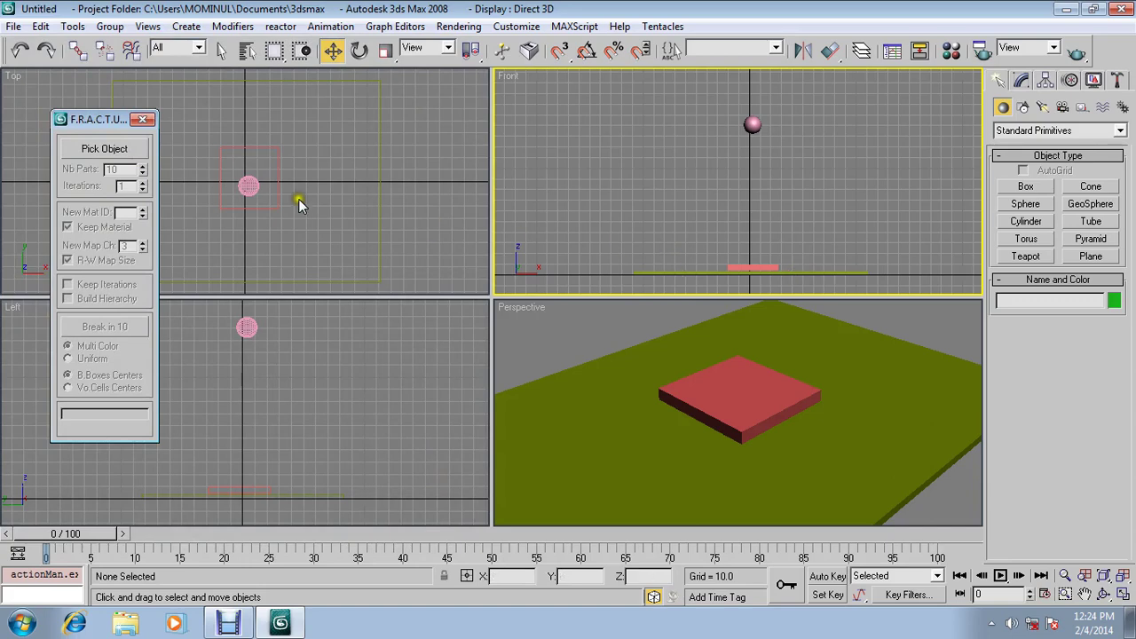
# Pick Box02, set Nb Parts to 45, break it, and close the fracture floater
pyautogui.click(123, 149)
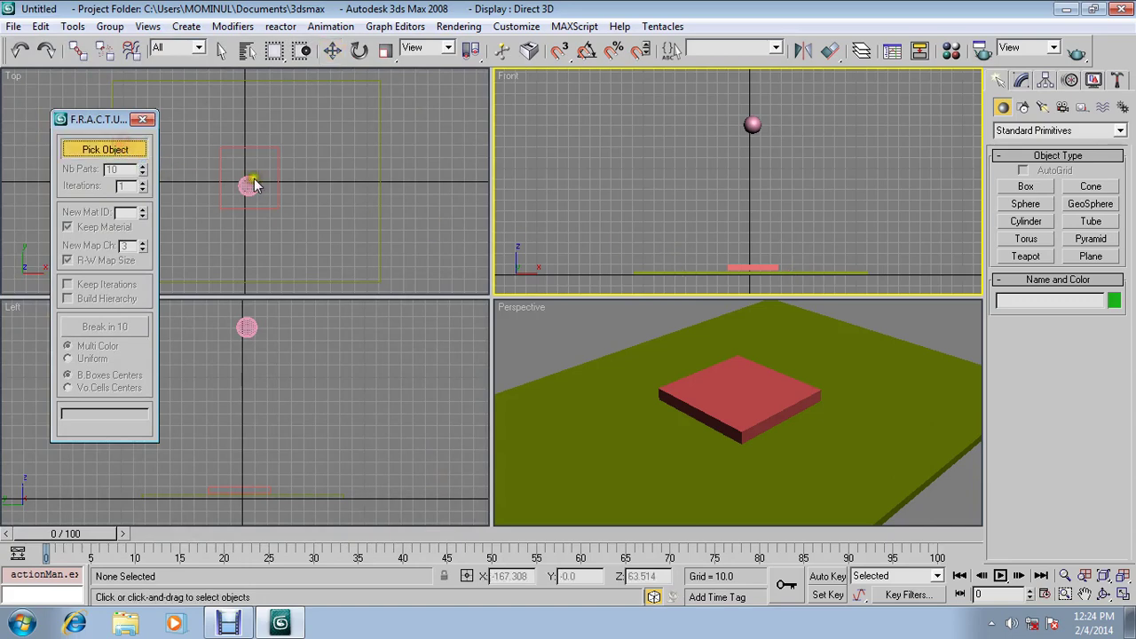
pyautogui.click(757, 264)
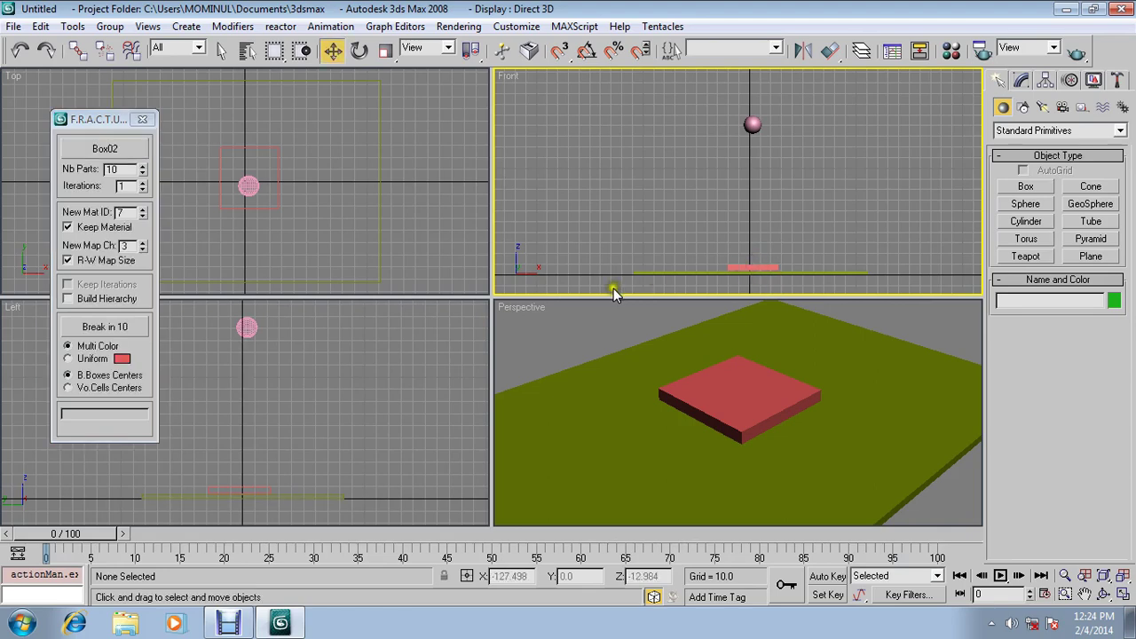
pyautogui.doubleClick(127, 170)
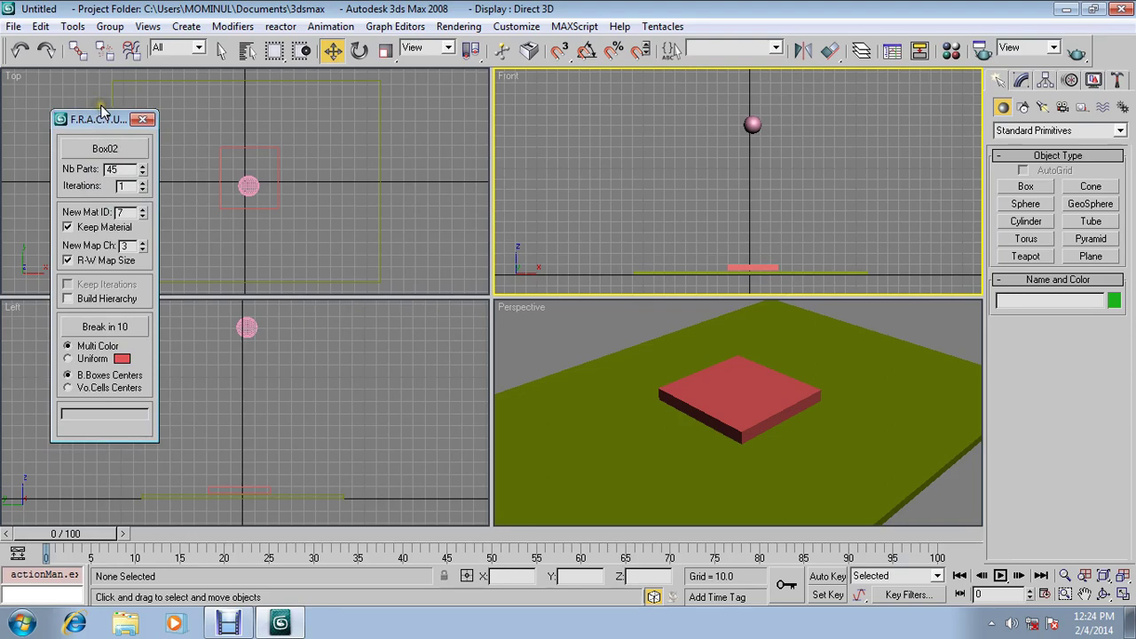
pyautogui.write('45')
pyautogui.click(102, 328)
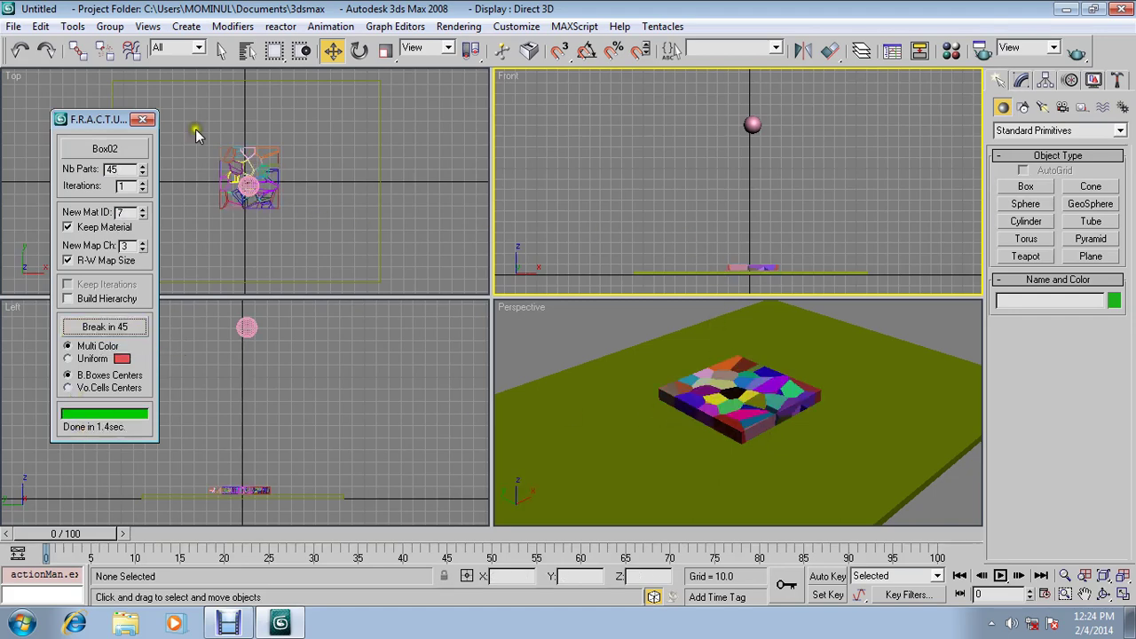
pyautogui.click(143, 119)
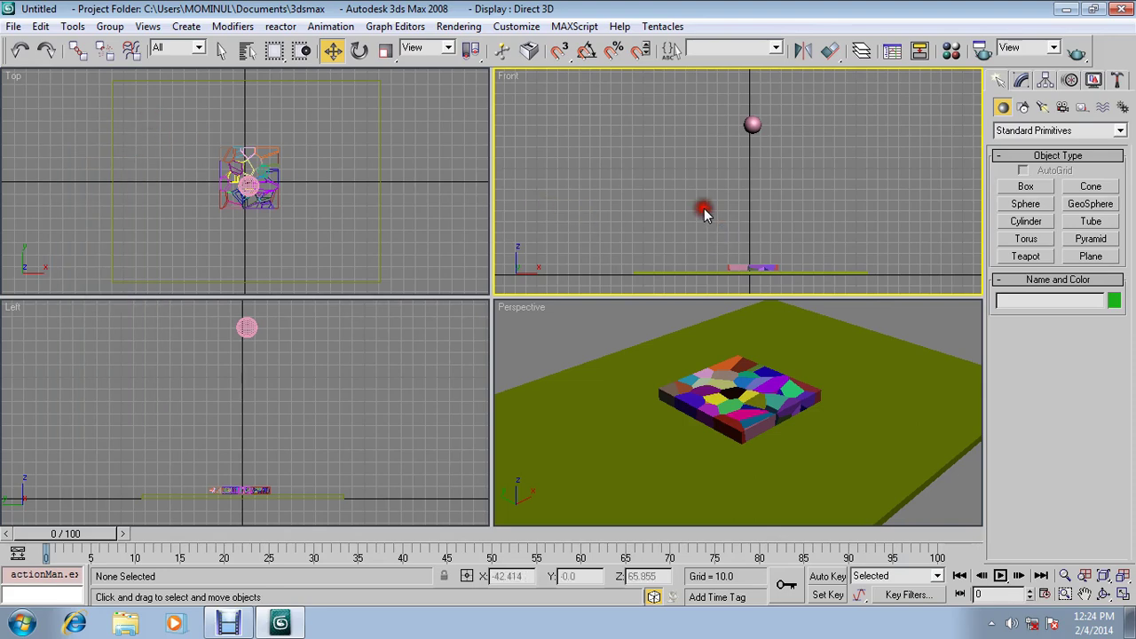
pyautogui.moveTo(554, 73)
pyautogui.mouseDown()
pyautogui.moveTo(642, 196)
pyautogui.moveTo(790, 291)
pyautogui.mouseUp()
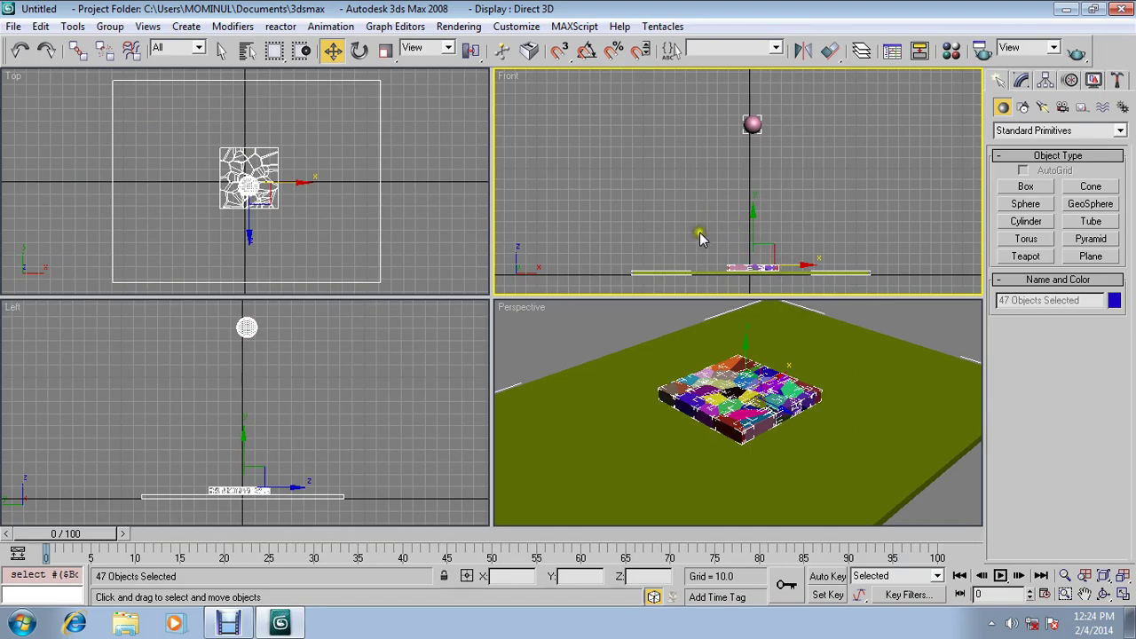
# Open the reactor Property Editor for ground Box01 and keep its mass at 0
pyautogui.click(642, 272)
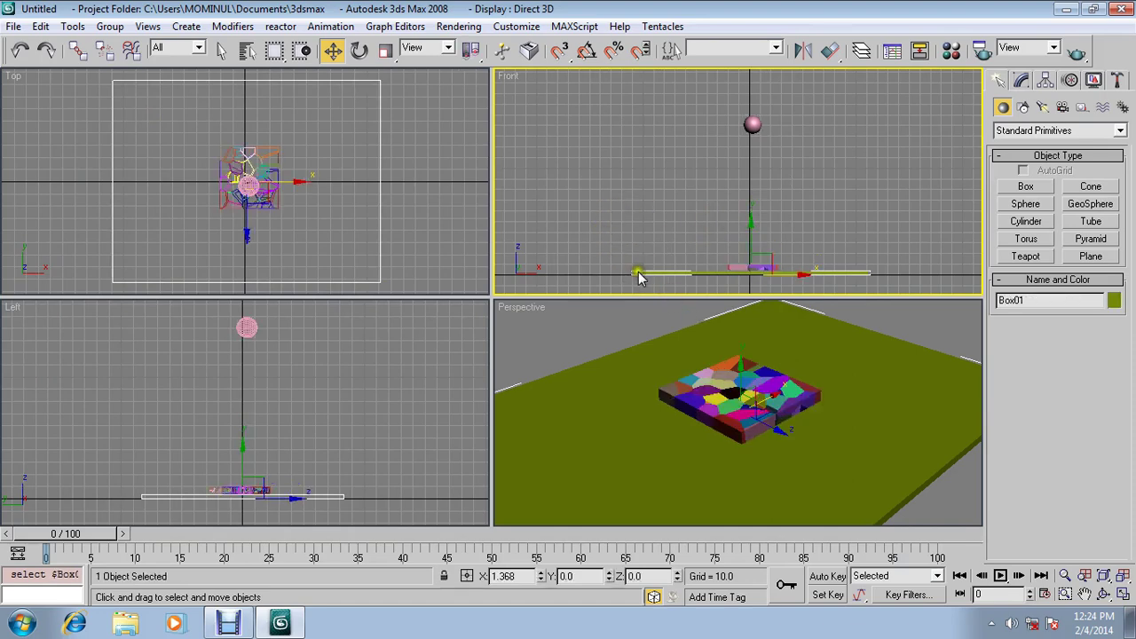
pyautogui.click(279, 26)
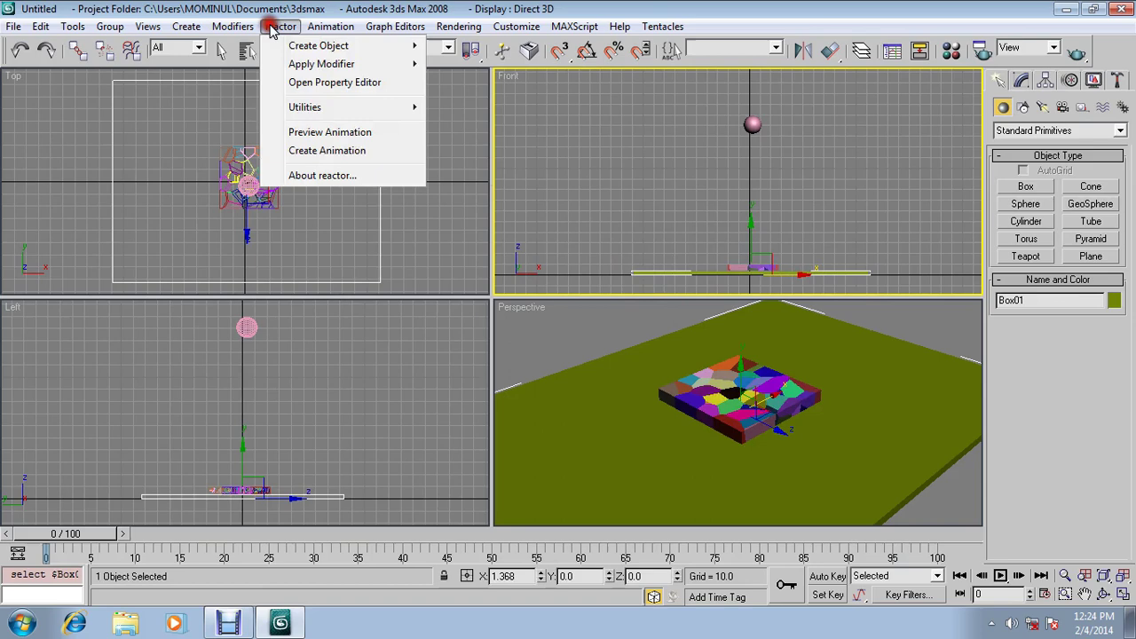
pyautogui.click(299, 81)
pyautogui.doubleClick(250, 227)
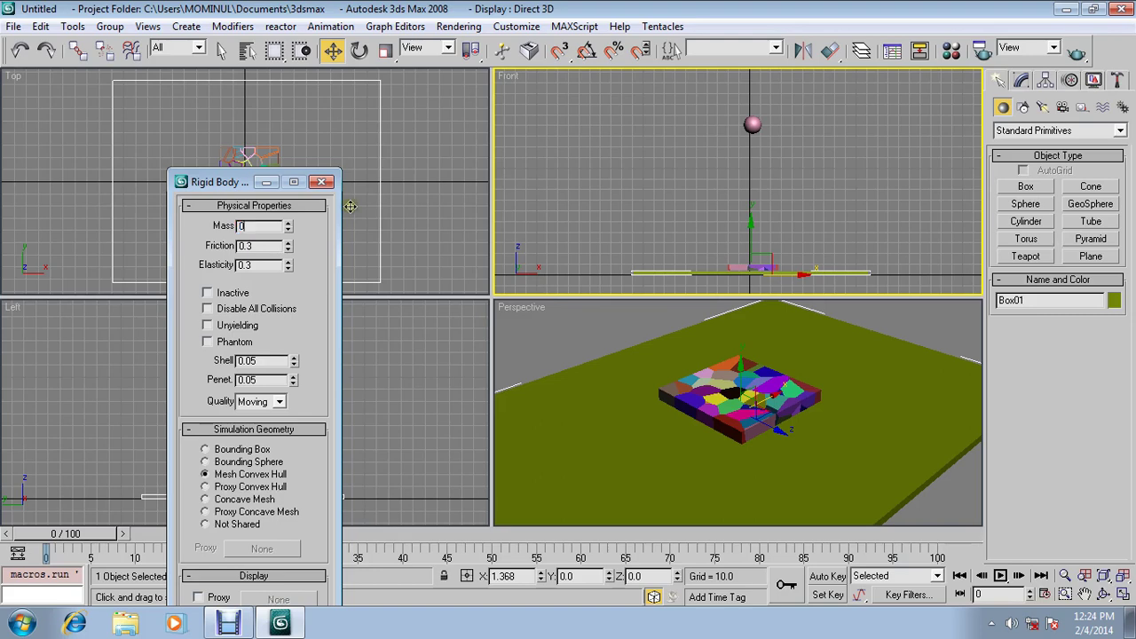
pyautogui.doubleClick(257, 265)
pyautogui.click(206, 325)
# Select all slab fragments and give them mass 1.0 with elasticity 0
pyautogui.moveTo(698, 228); pyautogui.dragTo(785, 271)
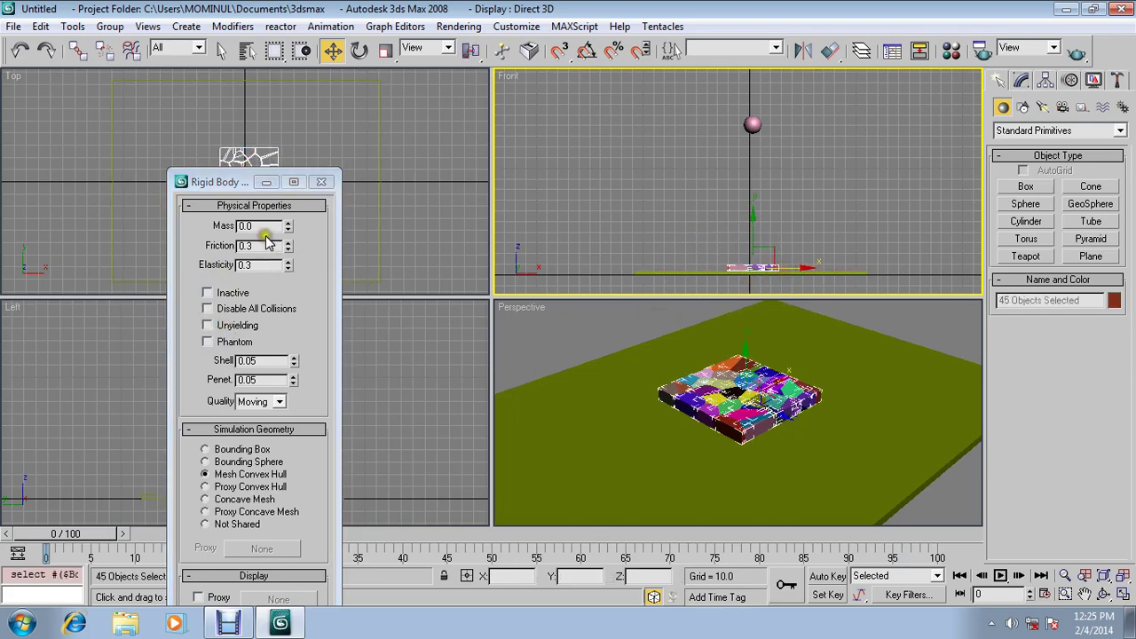
pyautogui.moveTo(264, 227); pyautogui.dragTo(193, 225)
pyautogui.write('1')
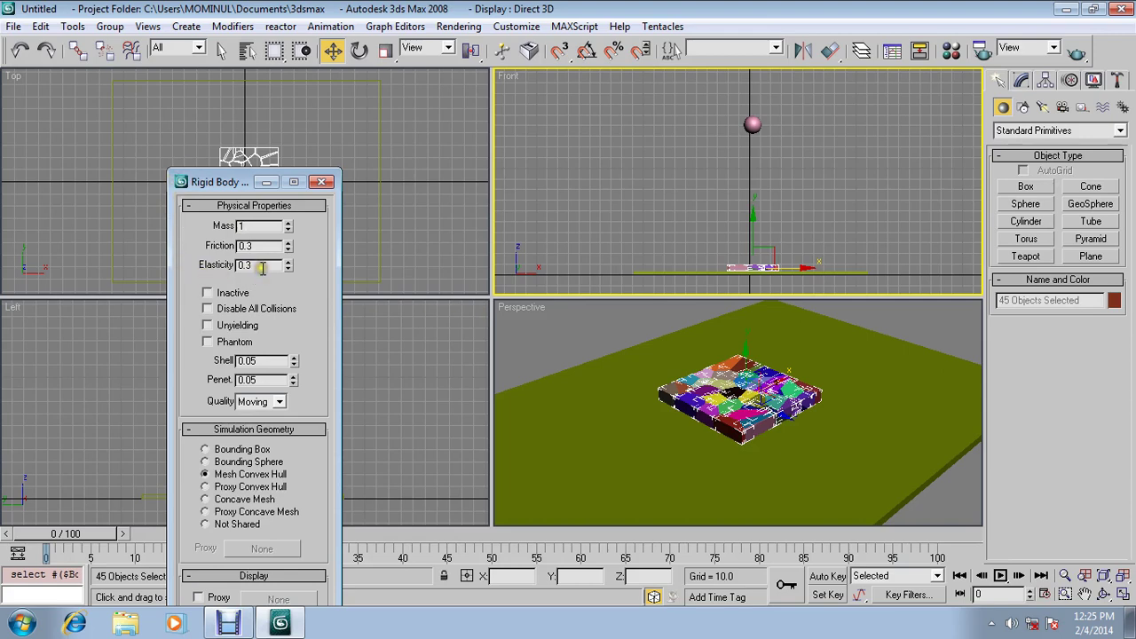
pyautogui.moveTo(263, 266); pyautogui.dragTo(218, 264)
# Select Sphere01 and raise it higher above the slab in the Front view
pyautogui.click(748, 124)
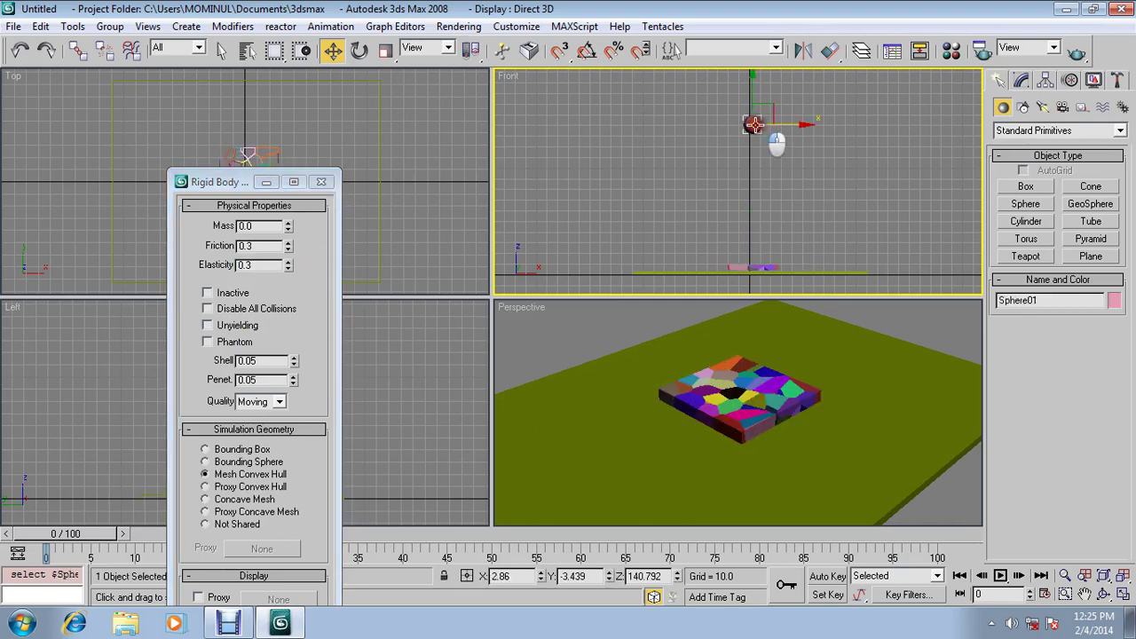
pyautogui.doubleClick(258, 225)
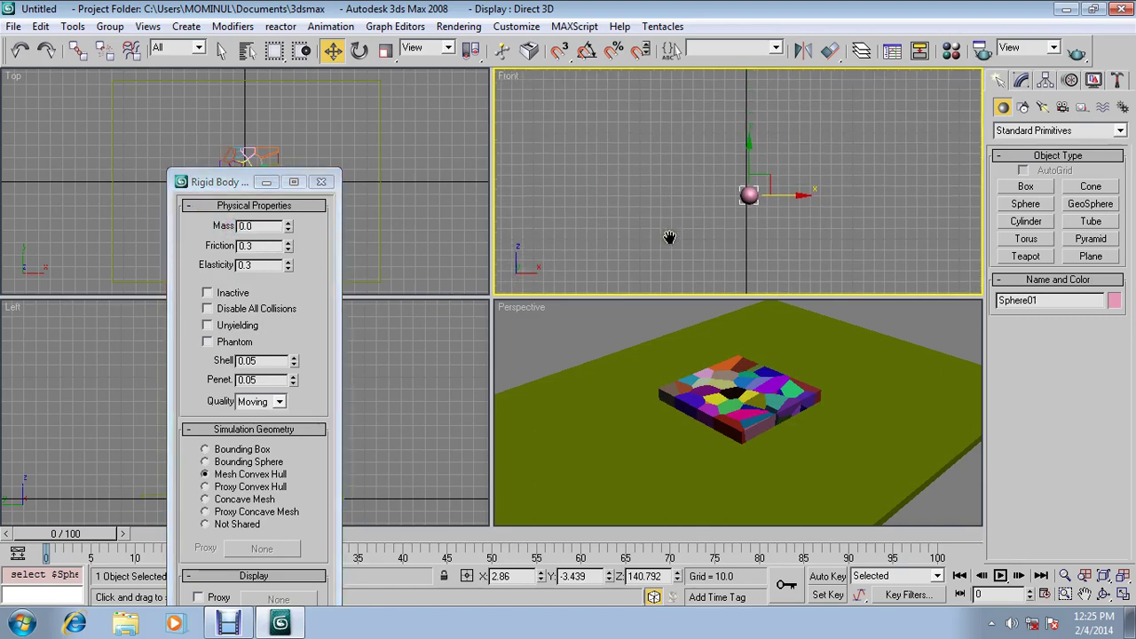
pyautogui.moveTo(748, 178); pyautogui.dragTo(746, 71)
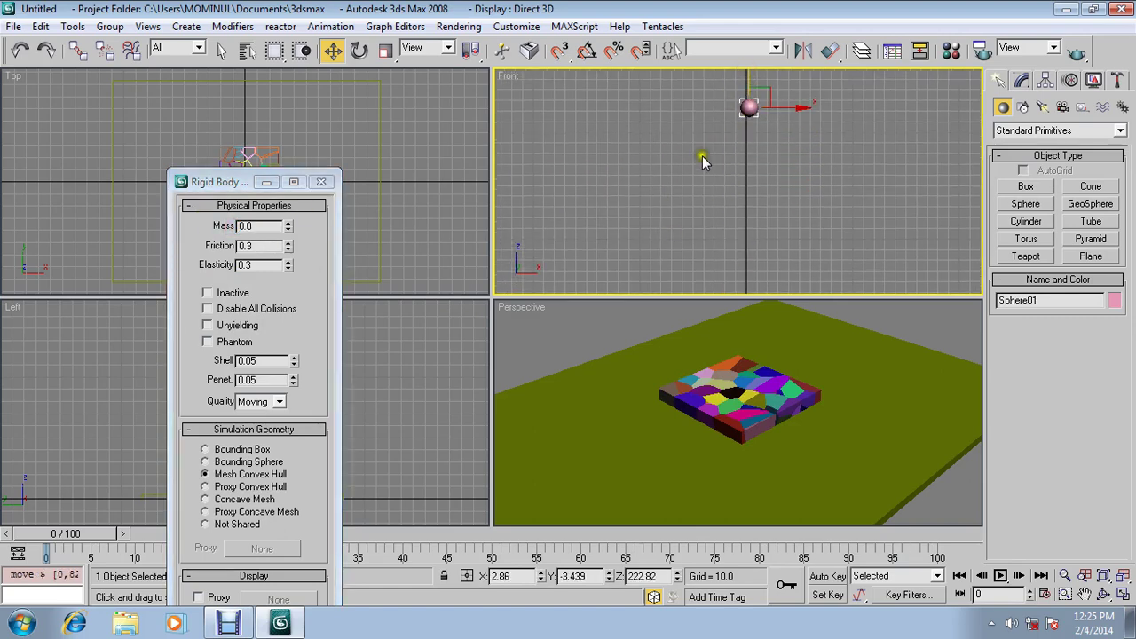
# Give the sphere mass 250 and elasticity 0.8, then close the Rigid Body Properties window
pyautogui.doubleClick(263, 225)
pyautogui.write('250')
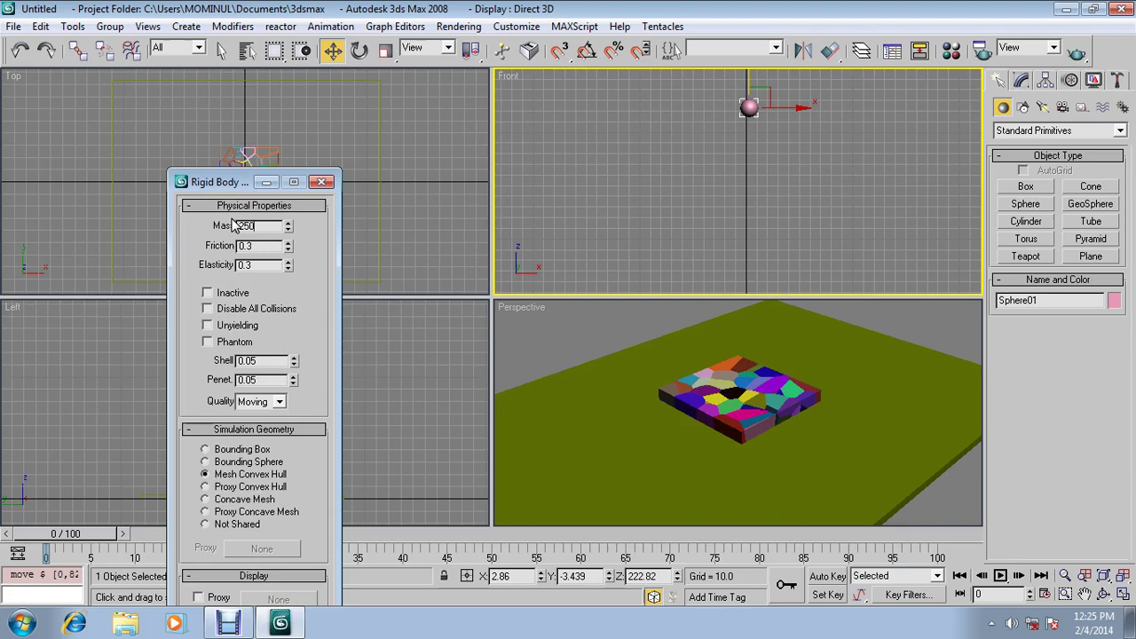
pyautogui.doubleClick(250, 248)
pyautogui.doubleClick(256, 265)
pyautogui.click(322, 181)
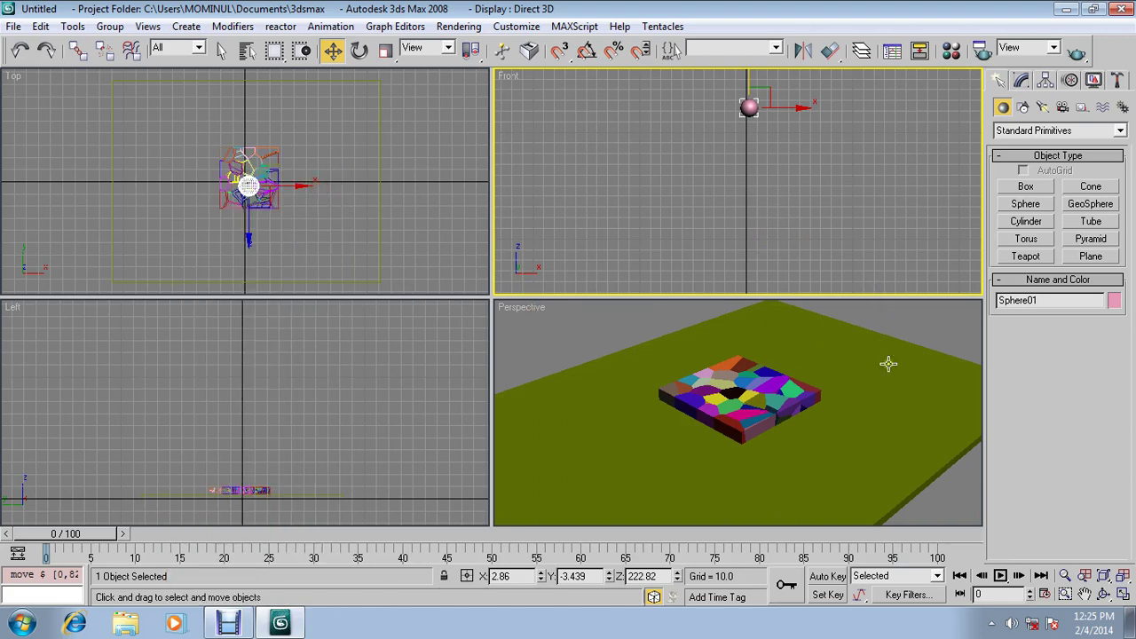
pyautogui.click(917, 327)
pyautogui.click(1065, 576)
pyautogui.moveTo(812, 346)
pyautogui.mouseDown()
pyautogui.moveTo(845, 498)
pyautogui.moveTo(781, 387)
pyautogui.moveTo(778, 399)
pyautogui.moveTo(752, 377)
pyautogui.mouseUp()
# Select every object and create a reactor Rigid Body Collection from them
pyautogui.moveTo(688, 208); pyautogui.dragTo(710, 266)
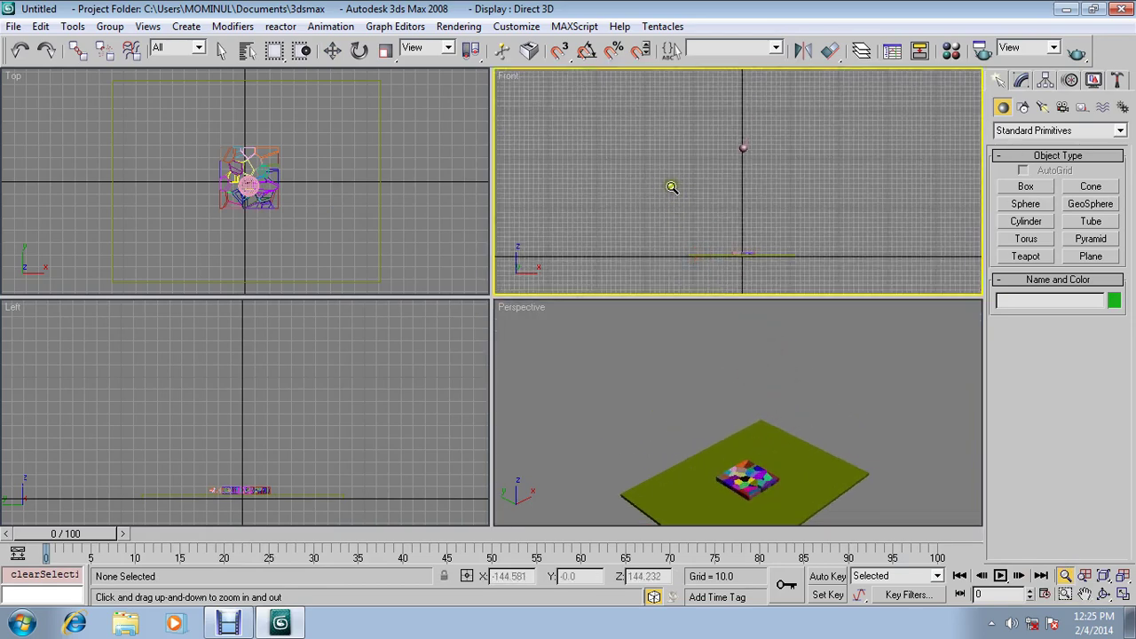
pyautogui.click(333, 51)
pyautogui.moveTo(649, 120); pyautogui.dragTo(797, 267)
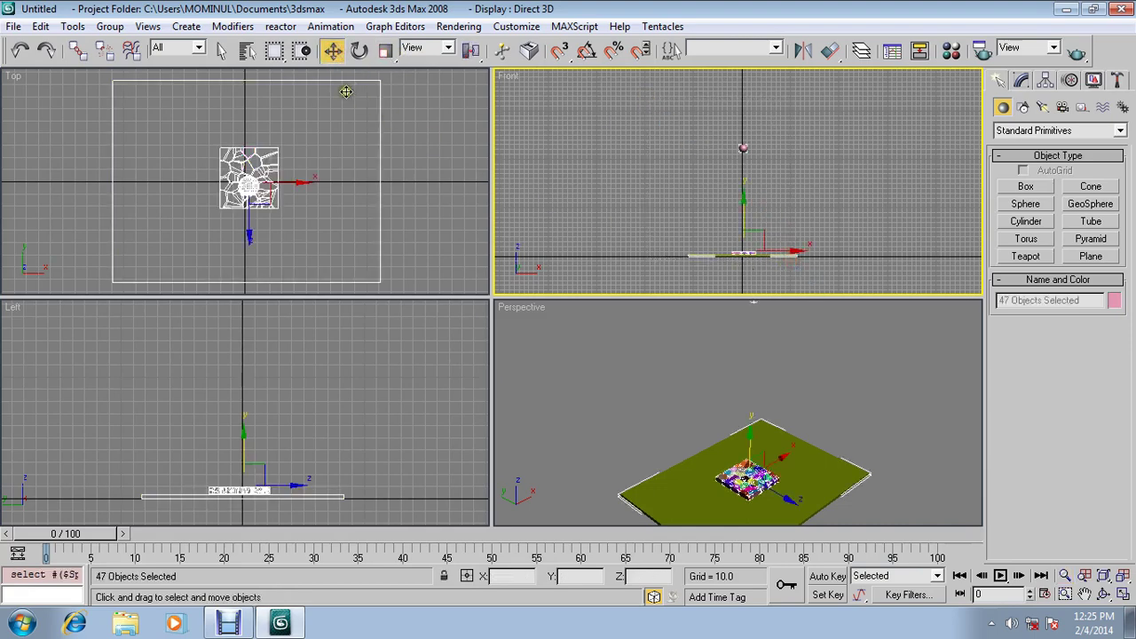
pyautogui.click(284, 29)
pyautogui.moveTo(337, 45)
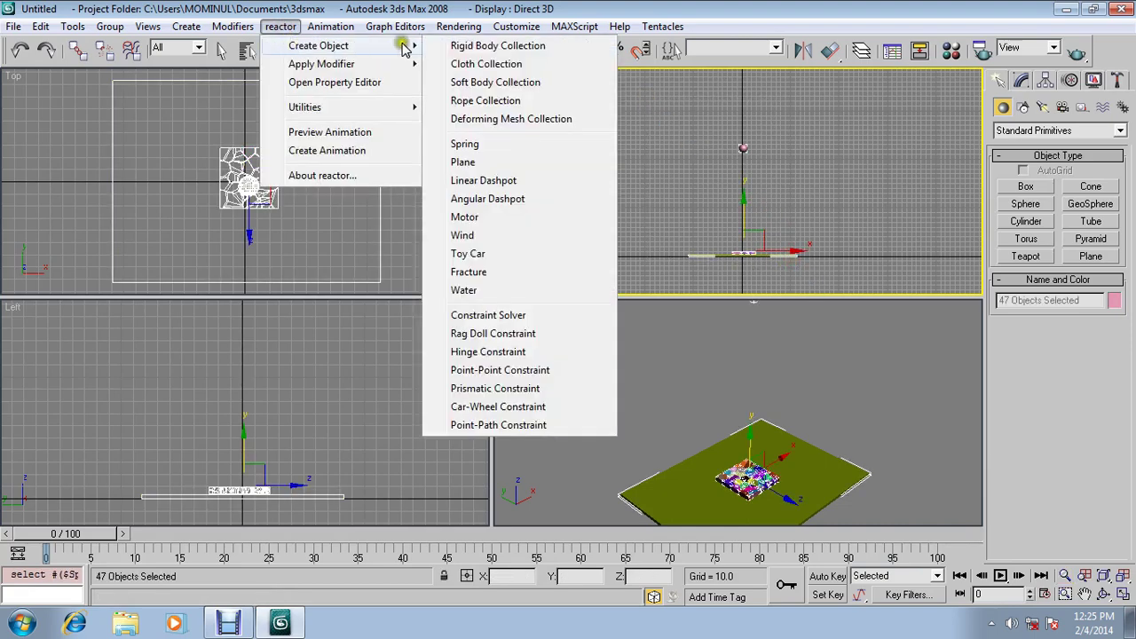
pyautogui.click(480, 46)
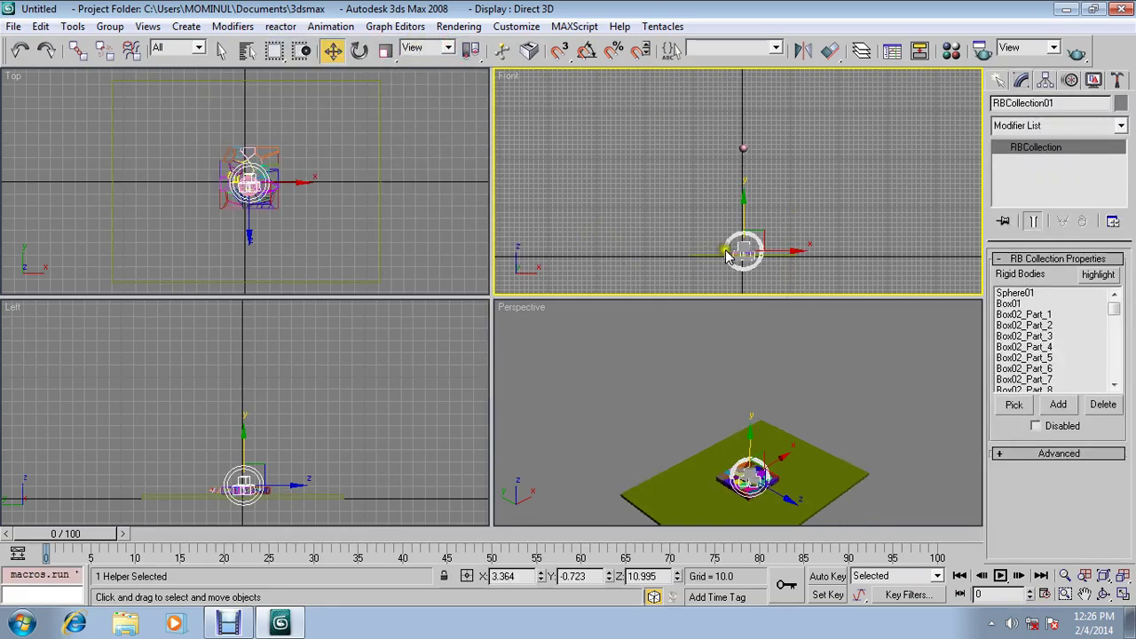
# Zoom the Front view in on the ground and select the slab fragments
pyautogui.moveTo(726, 254); pyautogui.dragTo(730, 204, button='middle')
pyautogui.click(1065, 576)
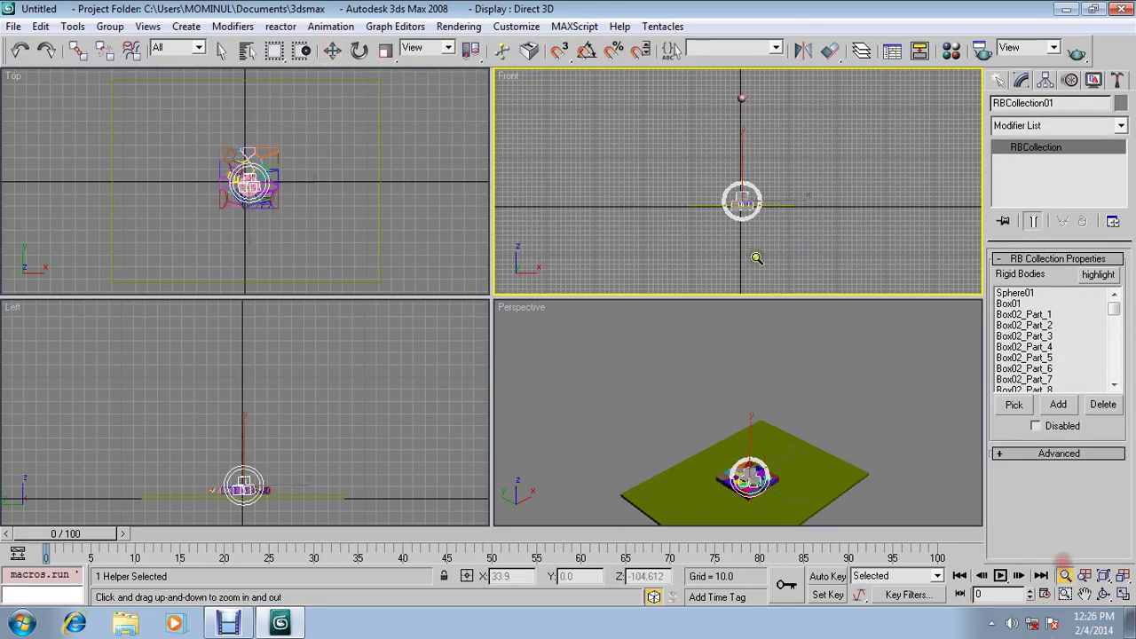
pyautogui.moveTo(755, 255); pyautogui.dragTo(731, 163)
pyautogui.moveTo(751, 284); pyautogui.dragTo(751, 213)
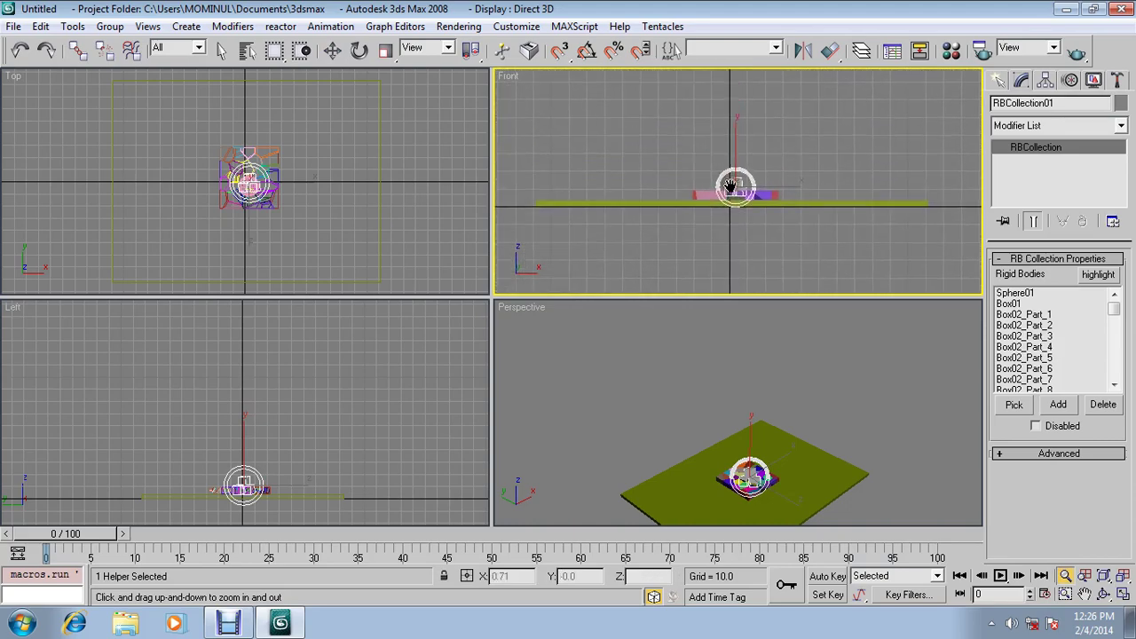
pyautogui.click(332, 51)
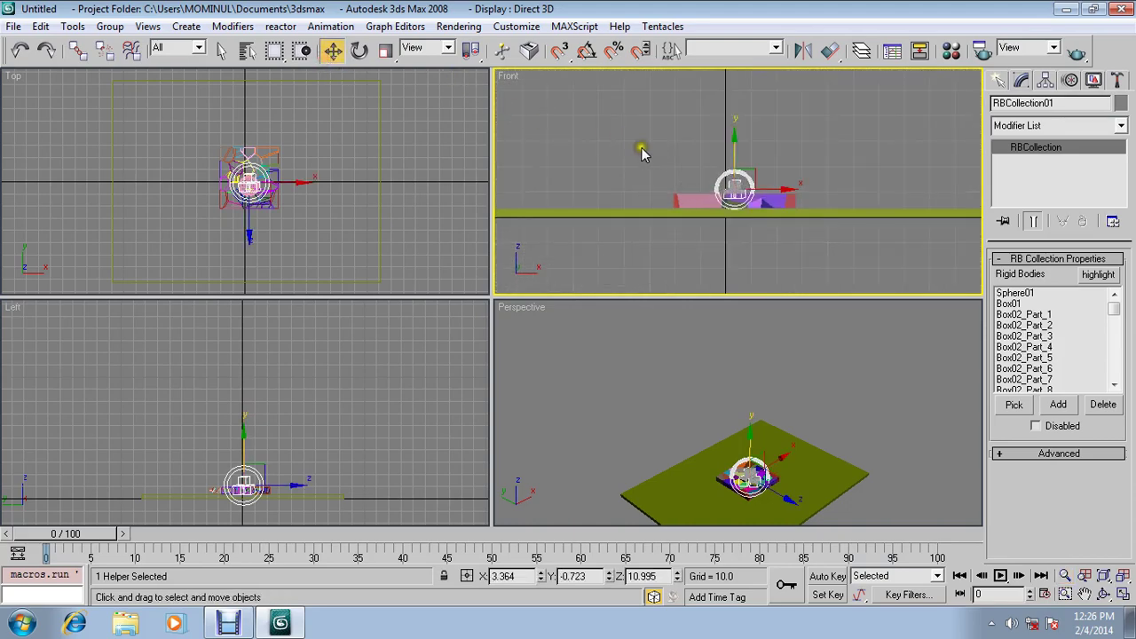
pyautogui.moveTo(613, 151); pyautogui.dragTo(804, 209)
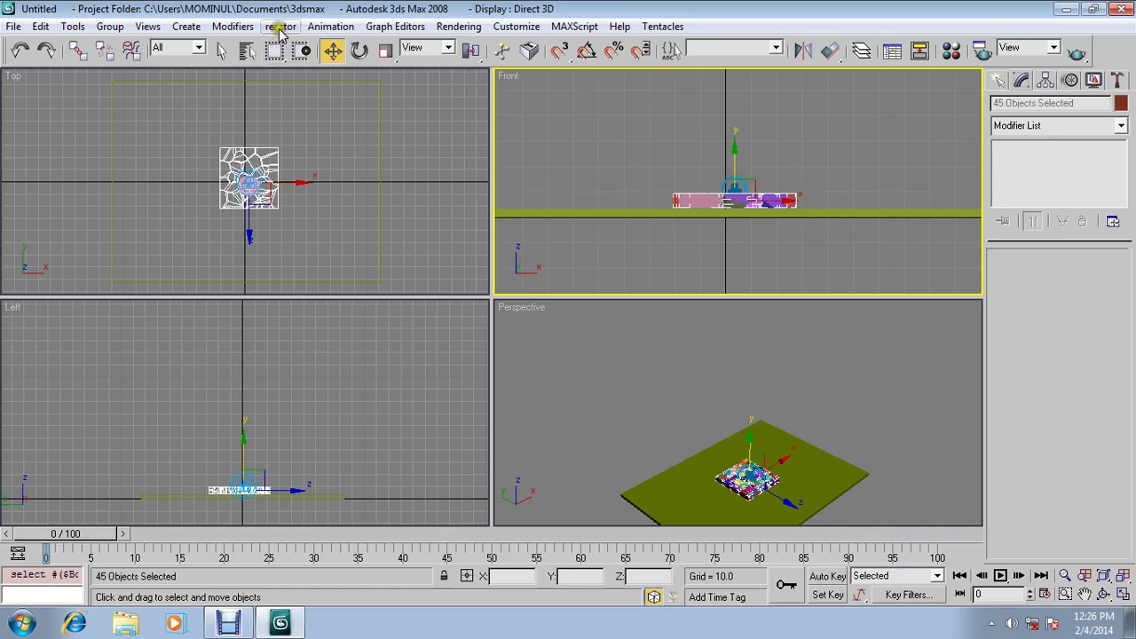
# Add a reactor Fracture that breaks at velocity 40 with energy loss 0.05
pyautogui.click(280, 26)
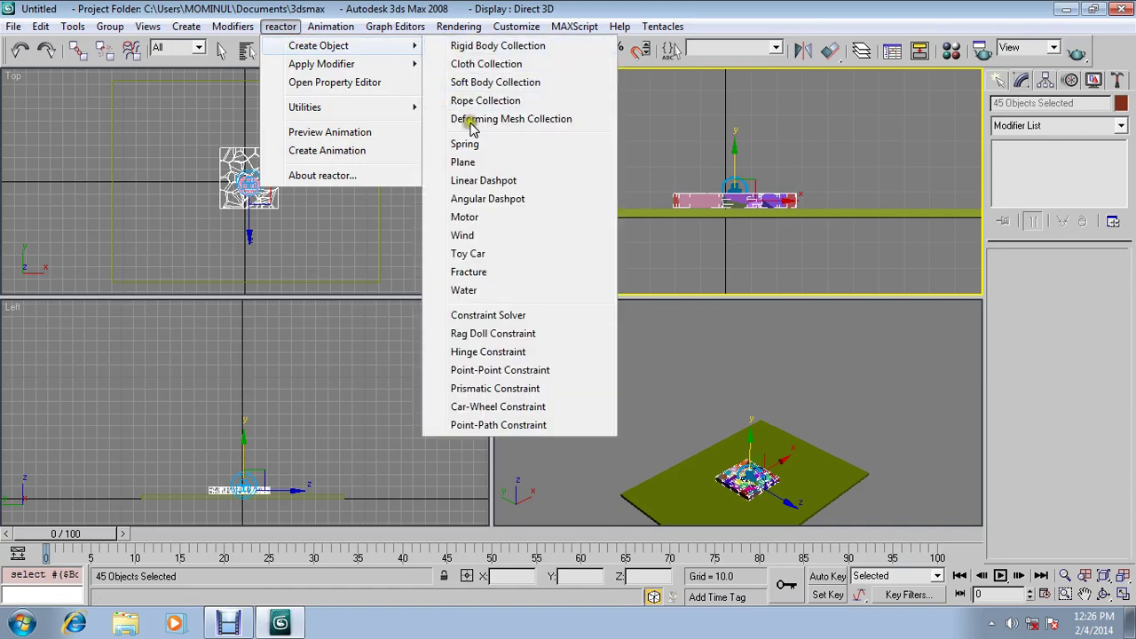
pyautogui.click(465, 268)
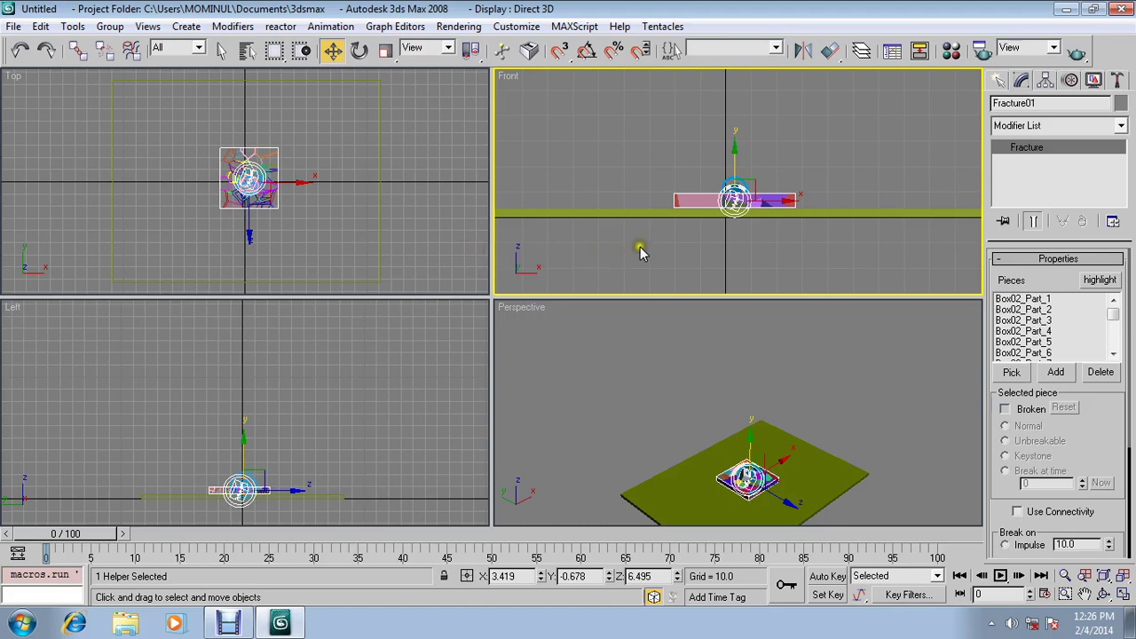
pyautogui.moveTo(1056, 464); pyautogui.dragTo(1056, 353)
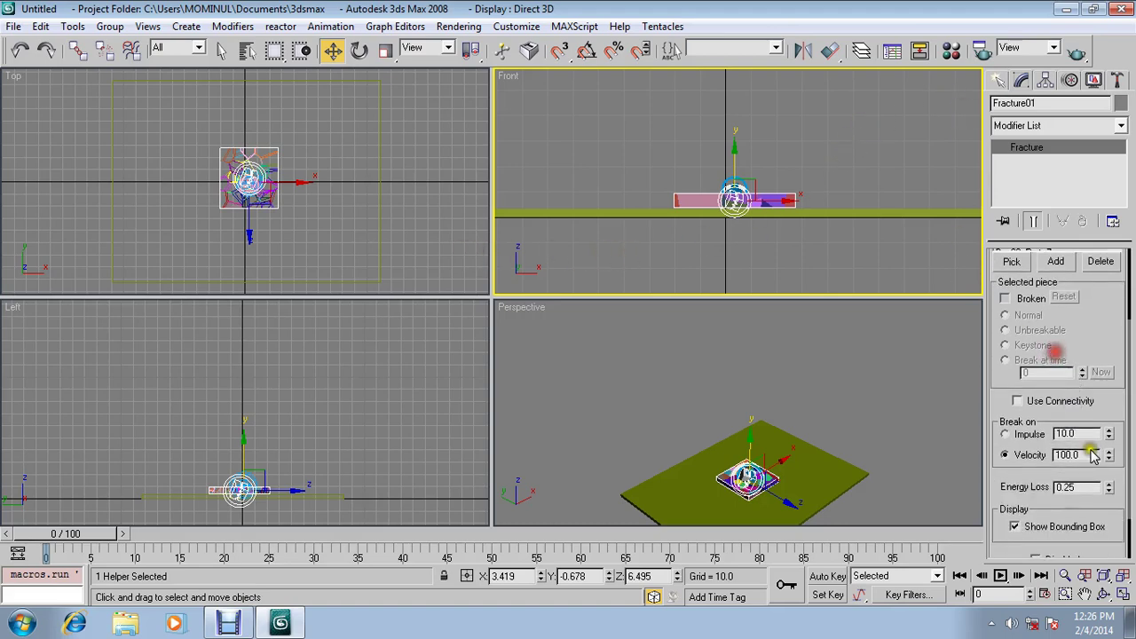
pyautogui.click(1007, 454)
pyautogui.write('40')
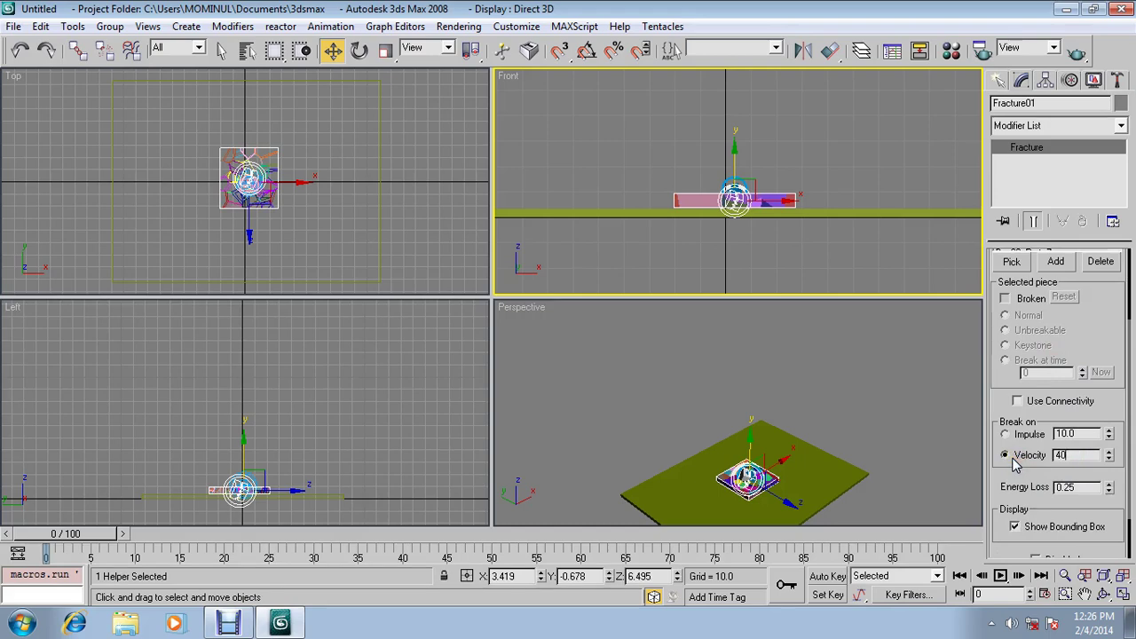
pyautogui.click(1035, 496)
pyautogui.write('0.05')
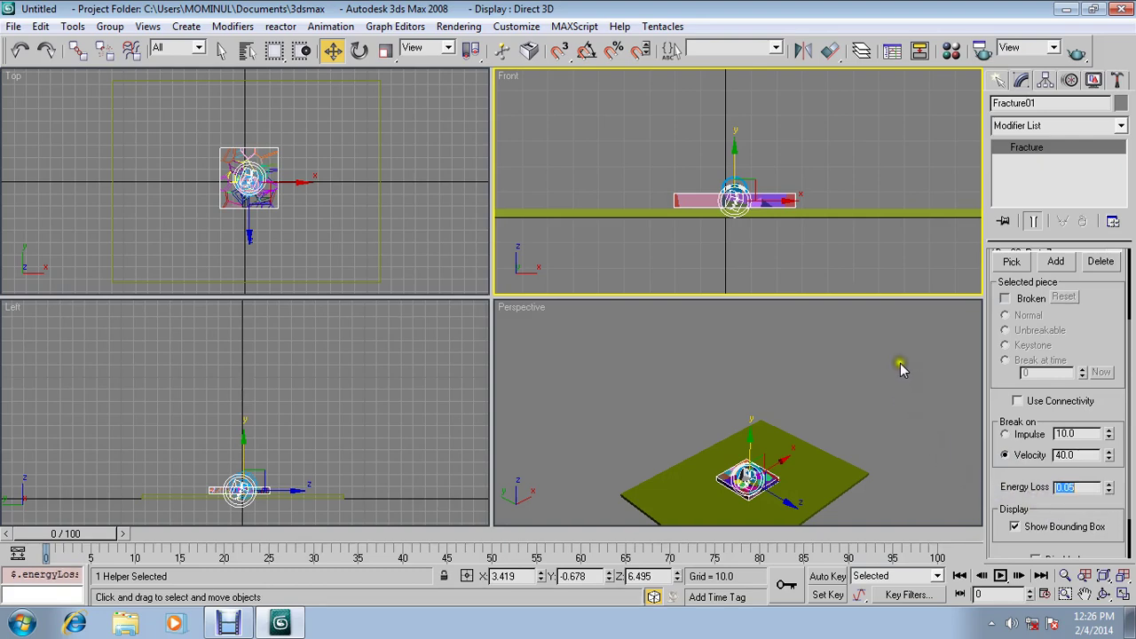
pyautogui.click(1116, 81)
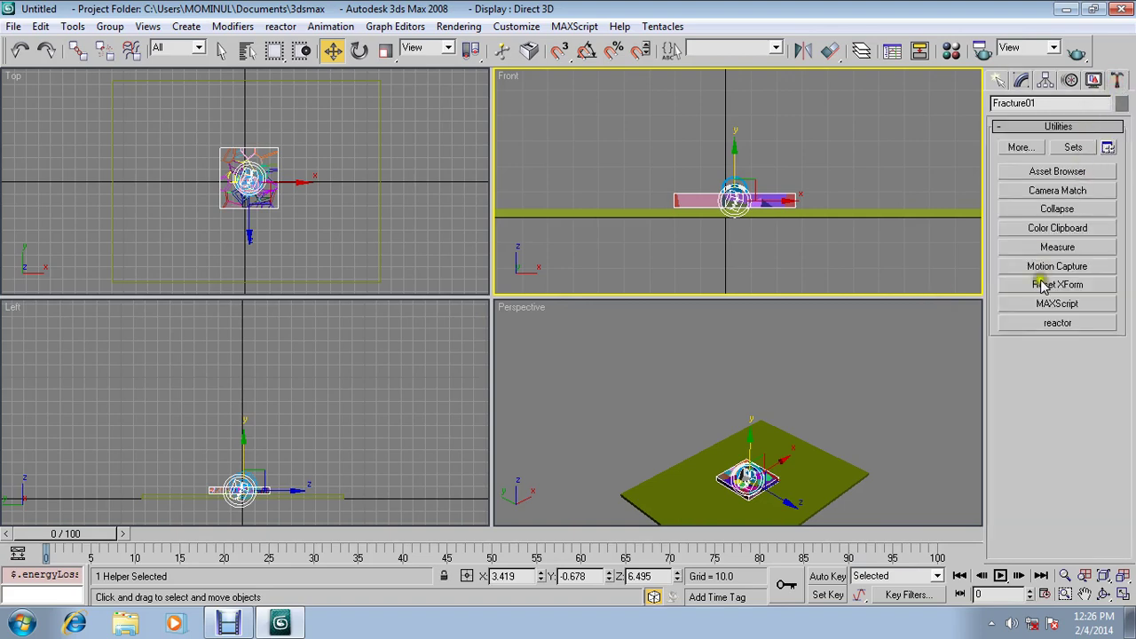
# Set the reactor Havok 1 World collision tolerance to 0.8
pyautogui.click(1057, 322)
pyautogui.scroll(-1, 1000, 399)
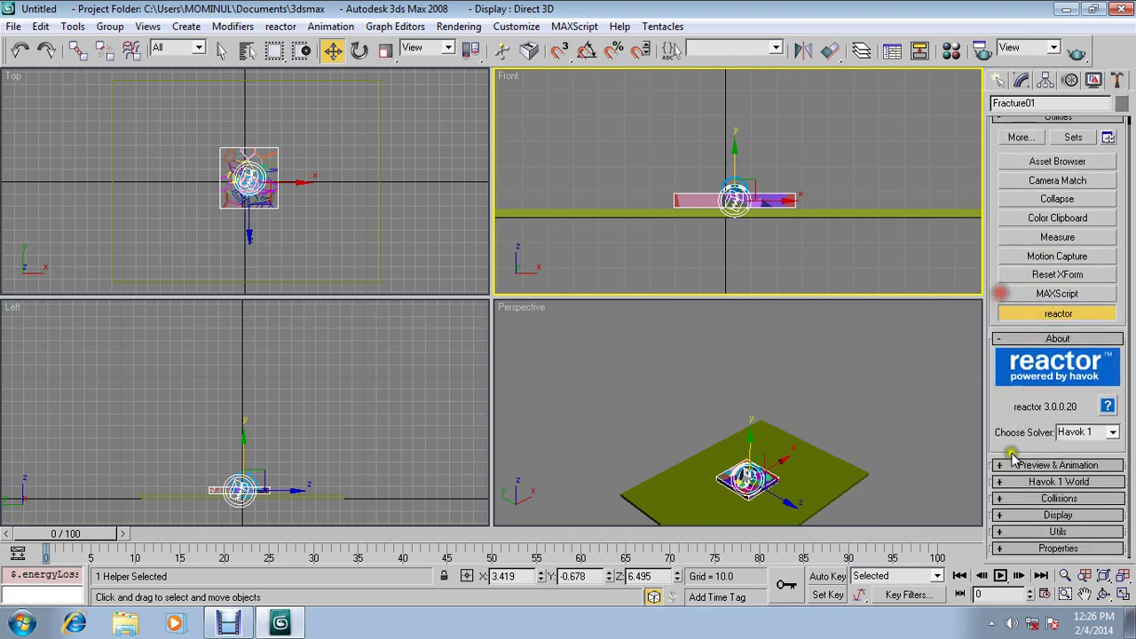
pyautogui.click(1025, 482)
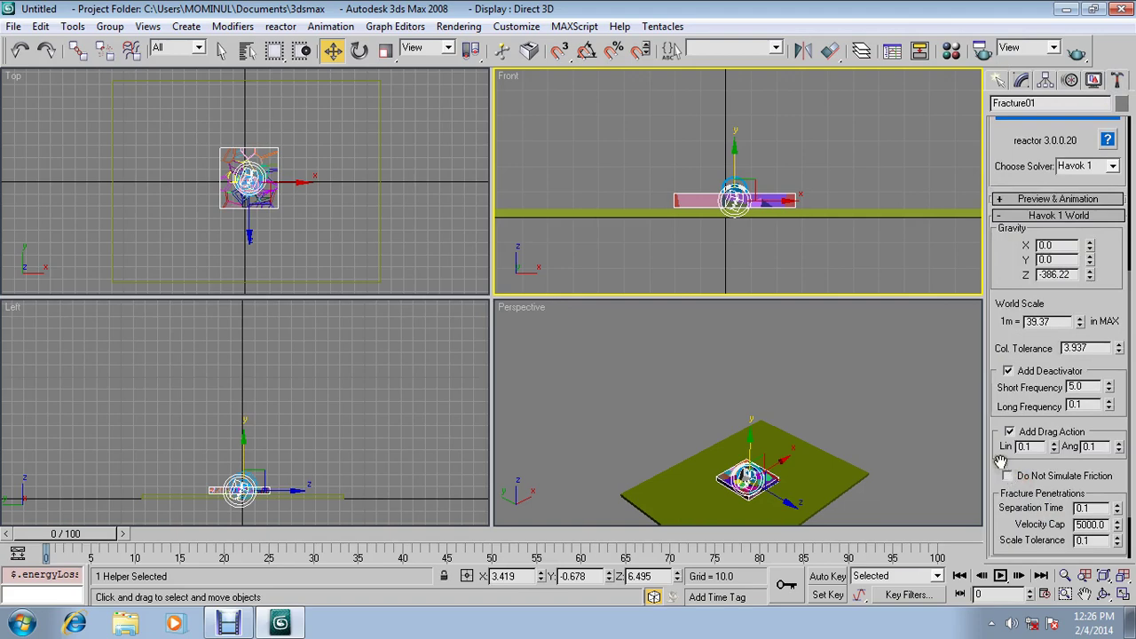
pyautogui.doubleClick(1091, 348)
pyautogui.write('0.8')
pyautogui.press('Return')
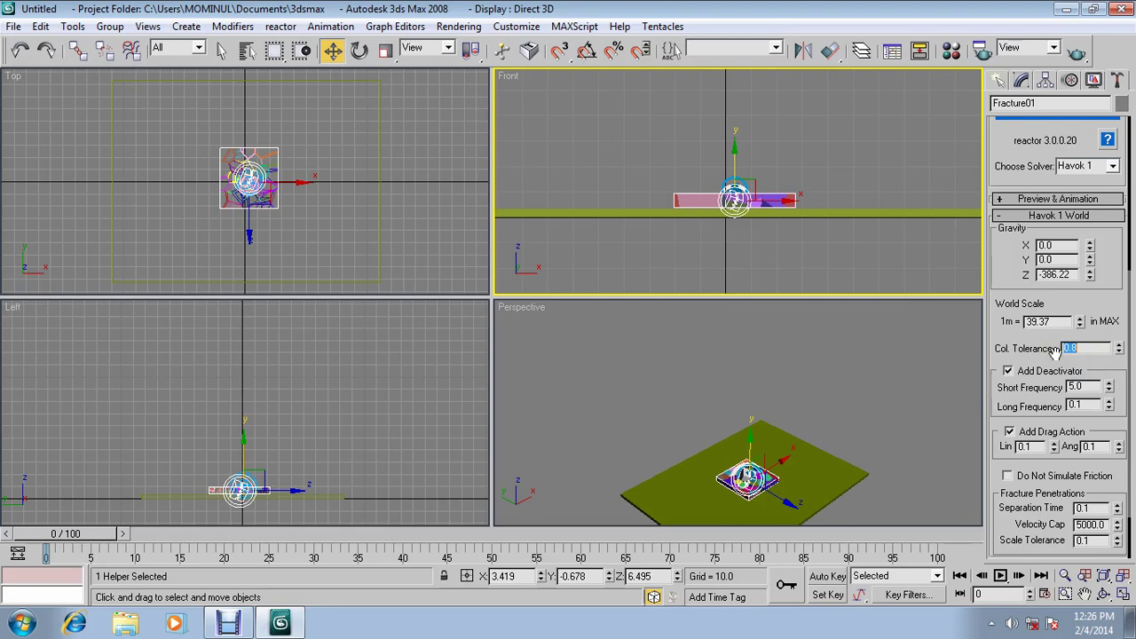
# Expand Preview & Animation and launch the real-time preview from the Perspective view
pyautogui.scroll(2, 1012, 235)
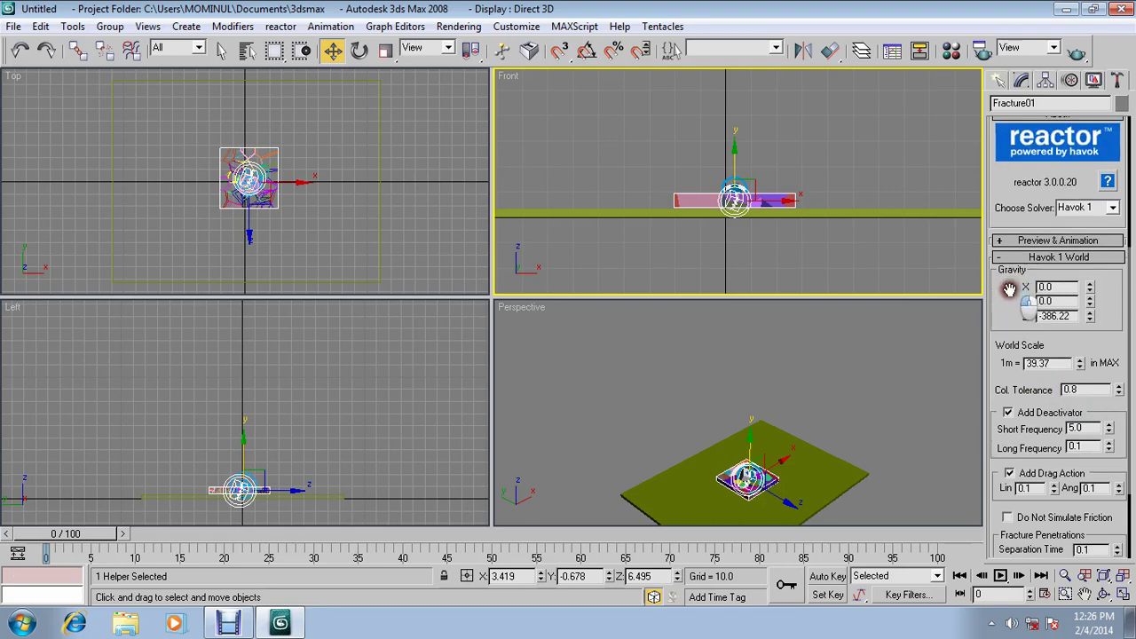
pyautogui.click(1015, 242)
pyautogui.click(892, 444)
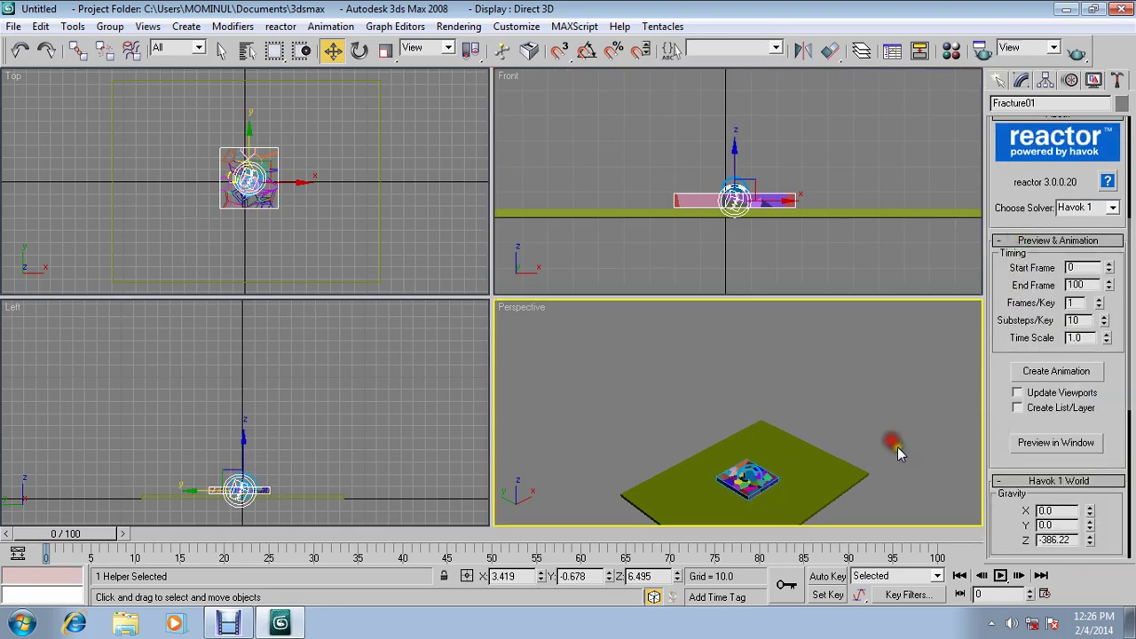
pyautogui.click(1020, 444)
# Run the reactor Real-Time Preview, play the ball-drop simulation, then close the preview window
pyautogui.click(1018, 444)
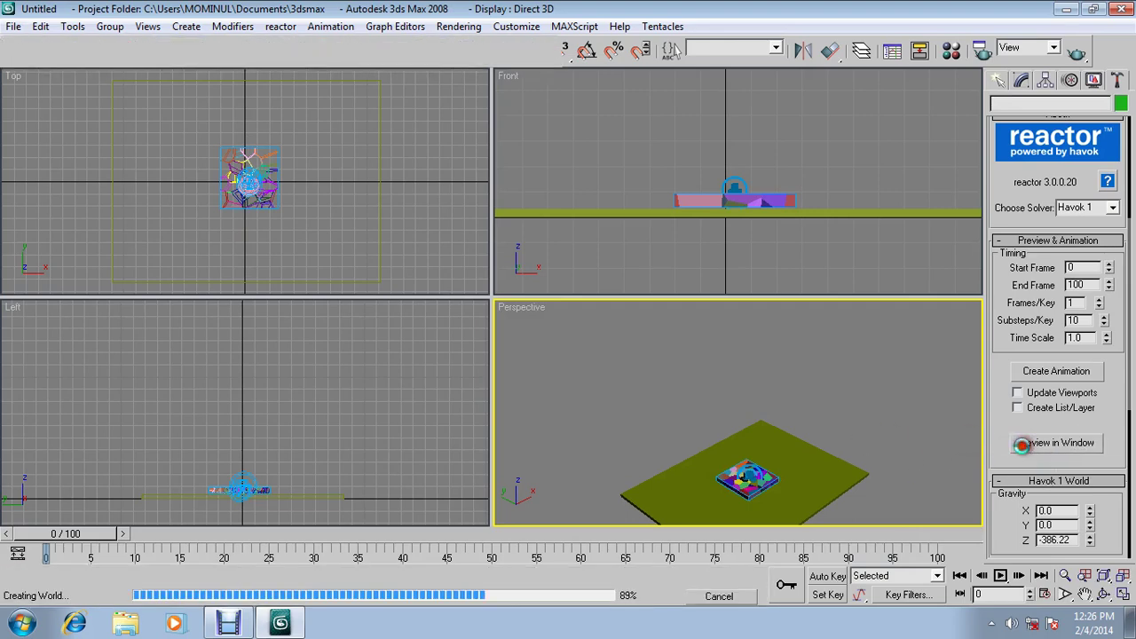
pyautogui.click(40, 32)
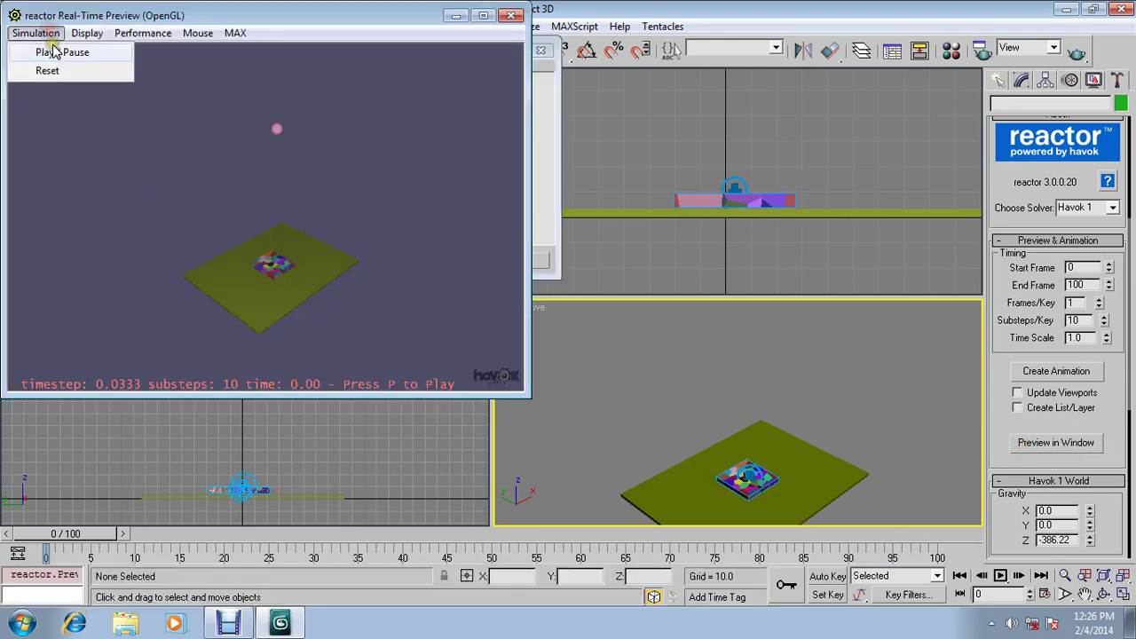
pyautogui.click(51, 45)
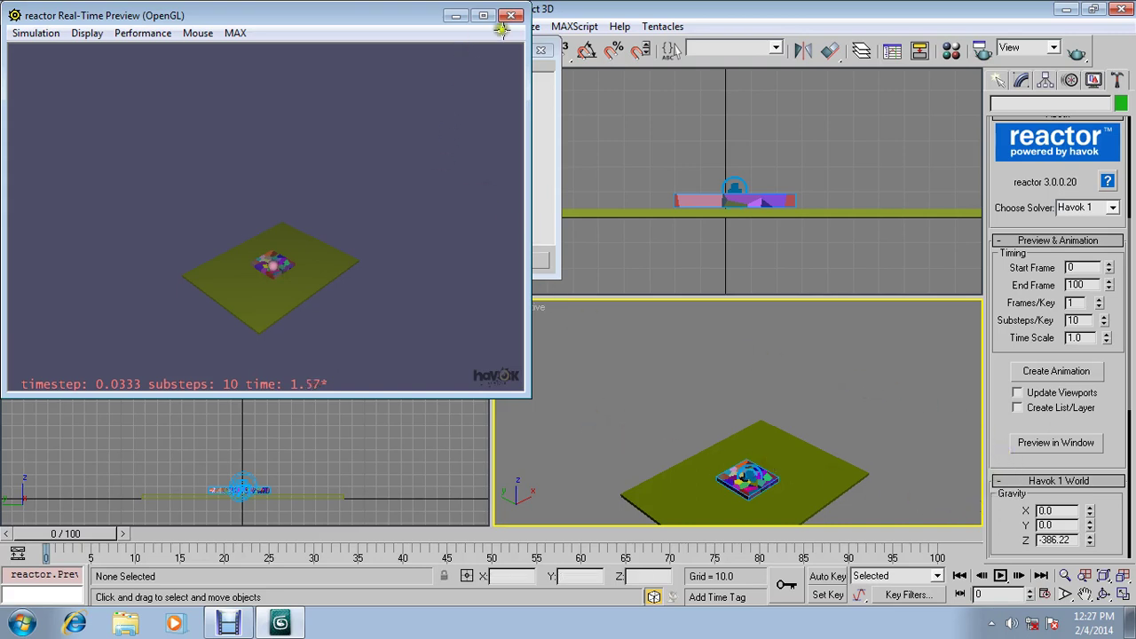
pyautogui.click(512, 15)
# Dismiss the reactor messages, pan and zoom out the Front view, and select Sphere01
pyautogui.click(537, 257)
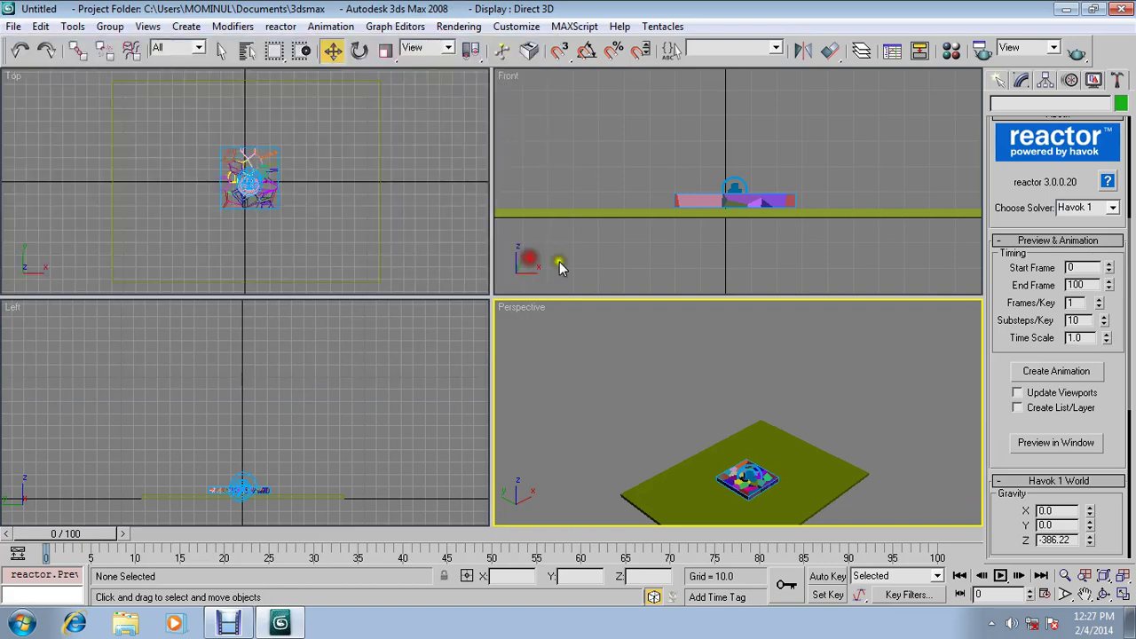
pyautogui.moveTo(694, 235); pyautogui.dragTo(707, 285, button='middle')
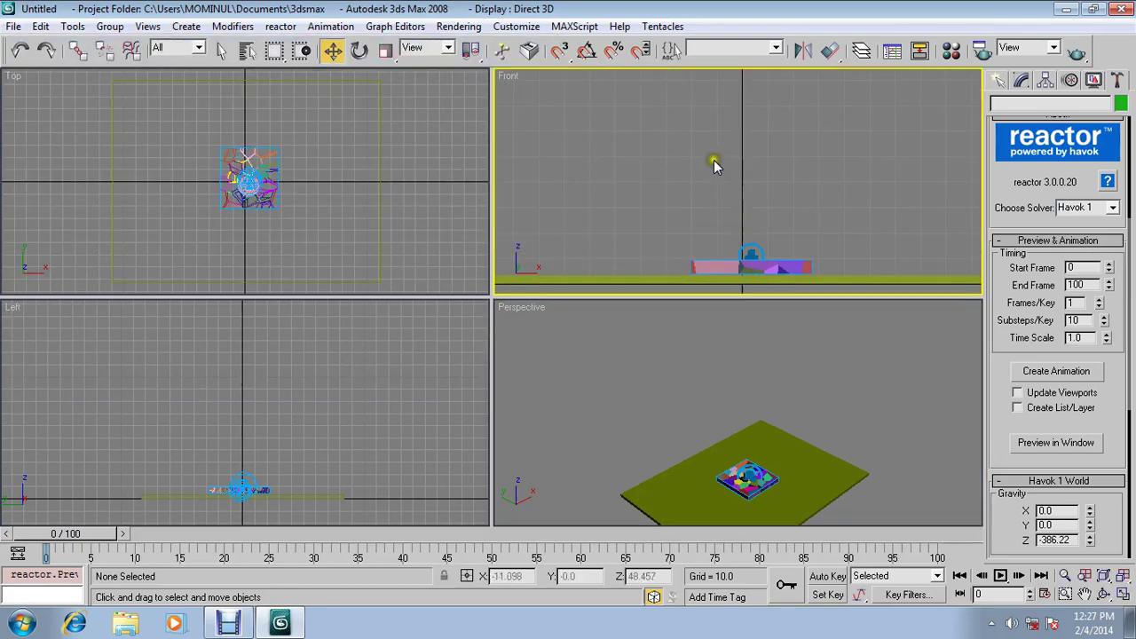
pyautogui.moveTo(715, 165); pyautogui.dragTo(720, 243, button='middle')
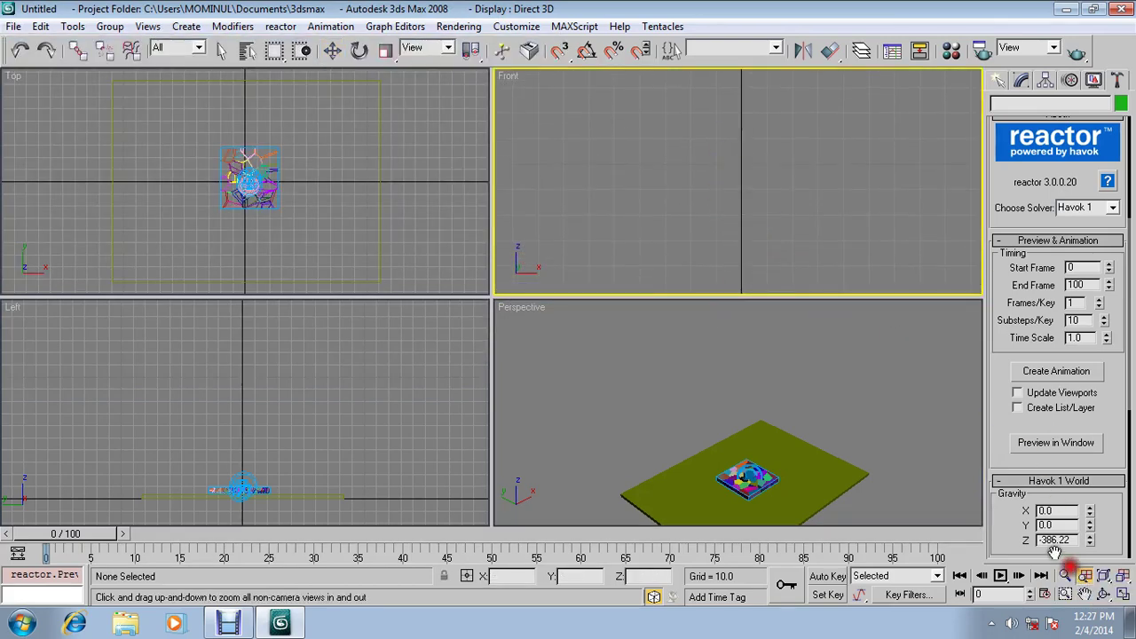
pyautogui.click(1065, 575)
pyautogui.moveTo(801, 219)
pyautogui.mouseDown()
pyautogui.moveTo(765, 190)
pyautogui.moveTo(748, 221)
pyautogui.mouseUp()
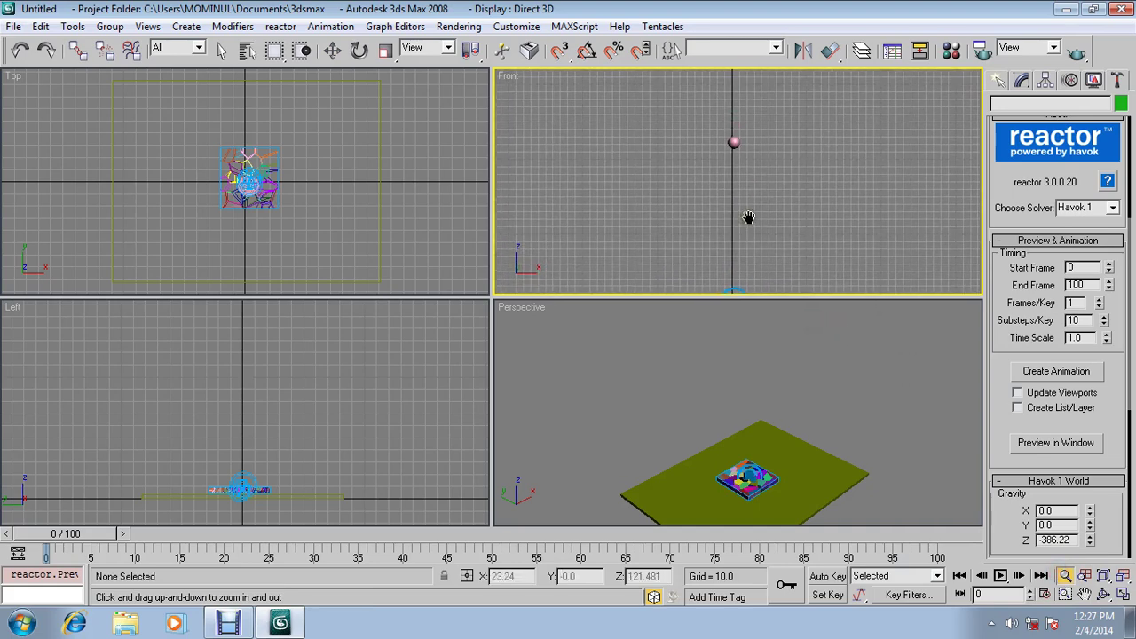
pyautogui.click(333, 51)
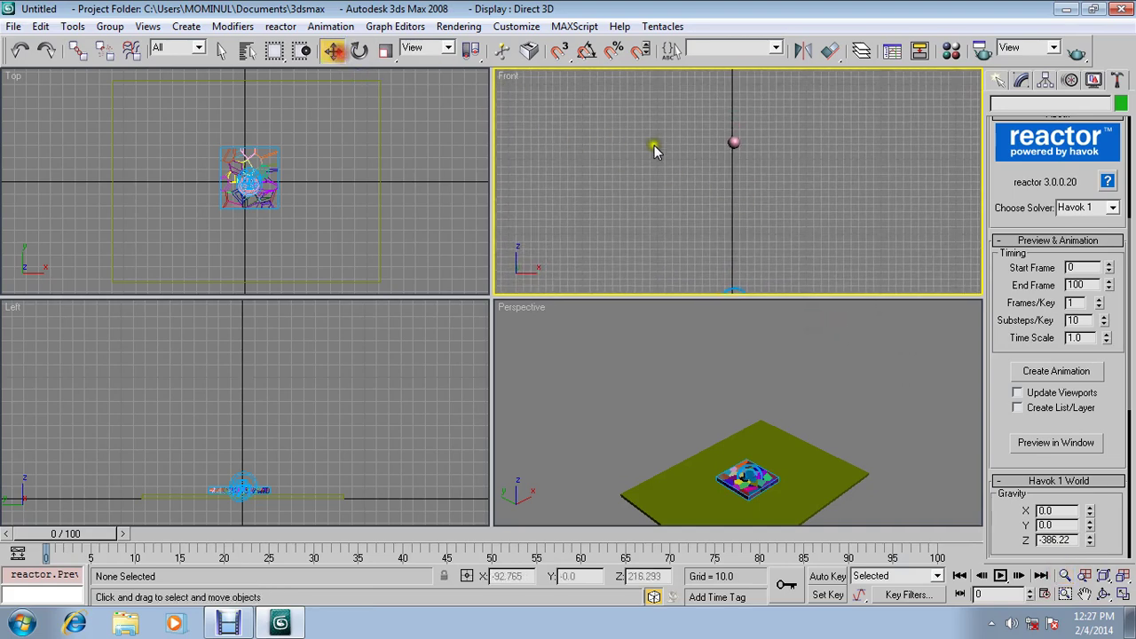
pyautogui.click(733, 143)
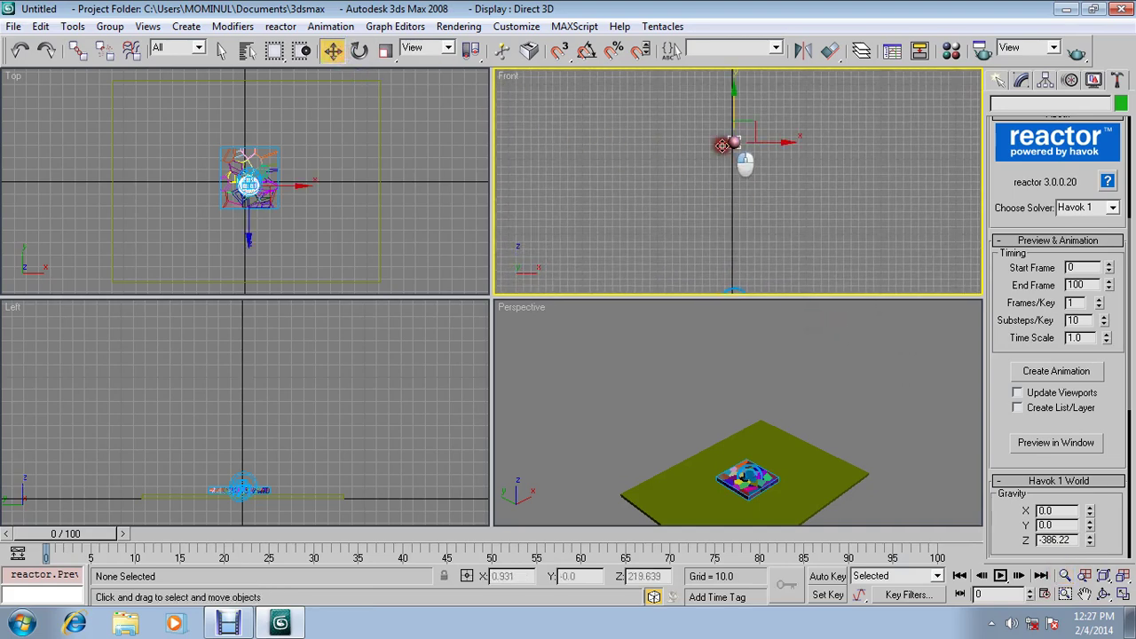
# Give Sphere01 a radius of 10 and 15 segments
pyautogui.click(1020, 80)
pyautogui.moveTo(1087, 283); pyautogui.dragTo(1036, 289)
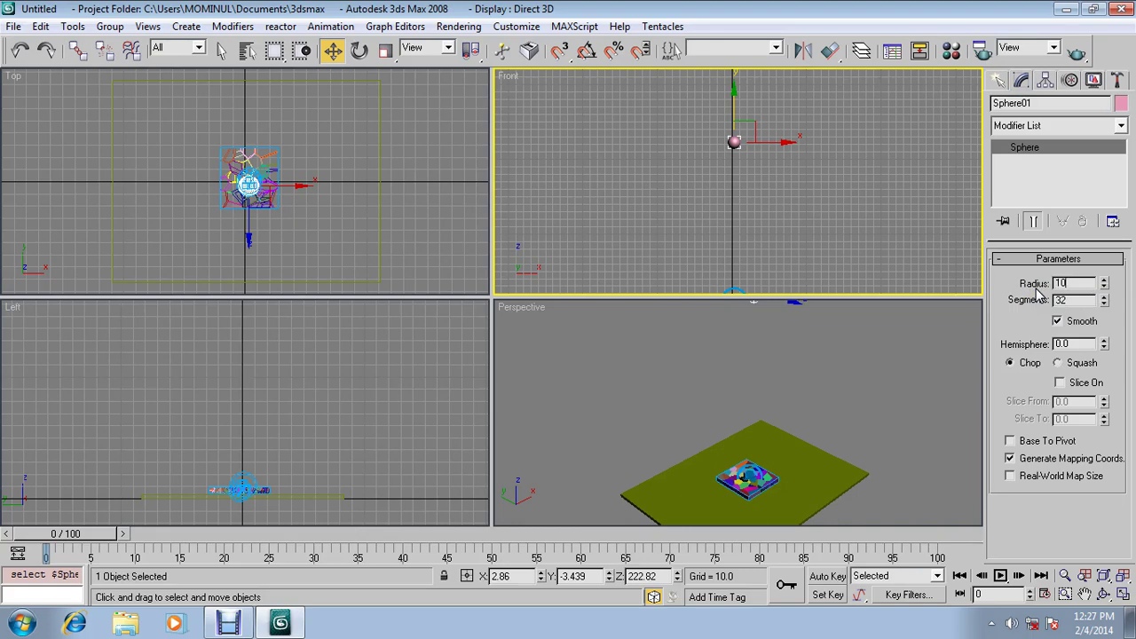
pyautogui.moveTo(1085, 300); pyautogui.dragTo(1050, 300)
pyautogui.write('15')
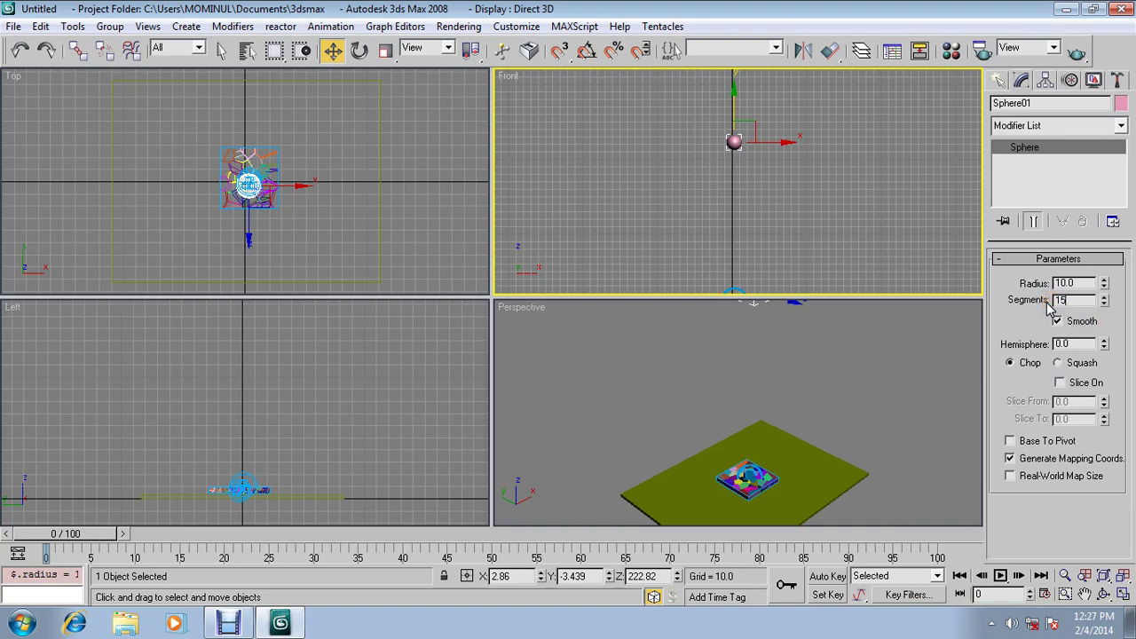
pyautogui.press('Return')
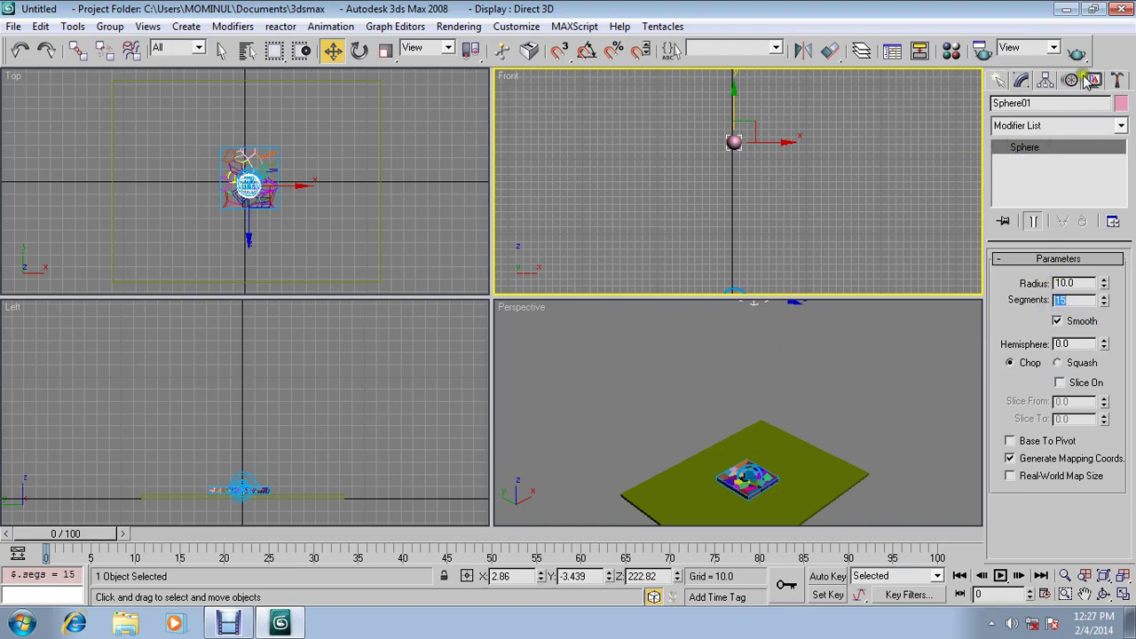
pyautogui.click(1115, 82)
# Replay the reactor preview with the larger sphere, then close the preview and Reactor Messages
pyautogui.click(1056, 442)
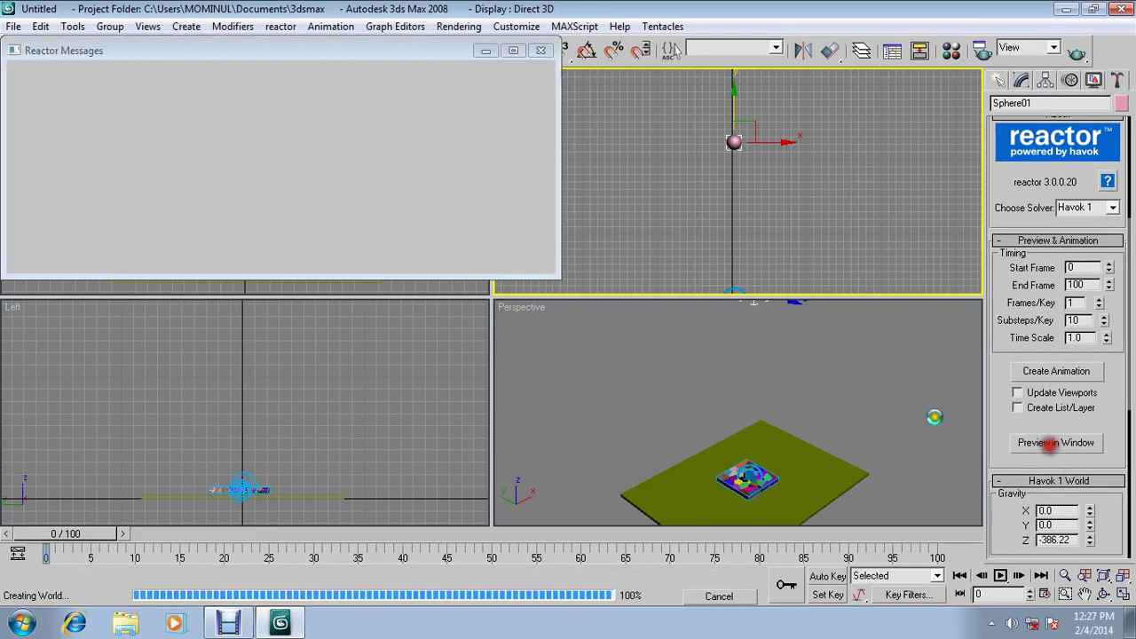
pyautogui.click(35, 32)
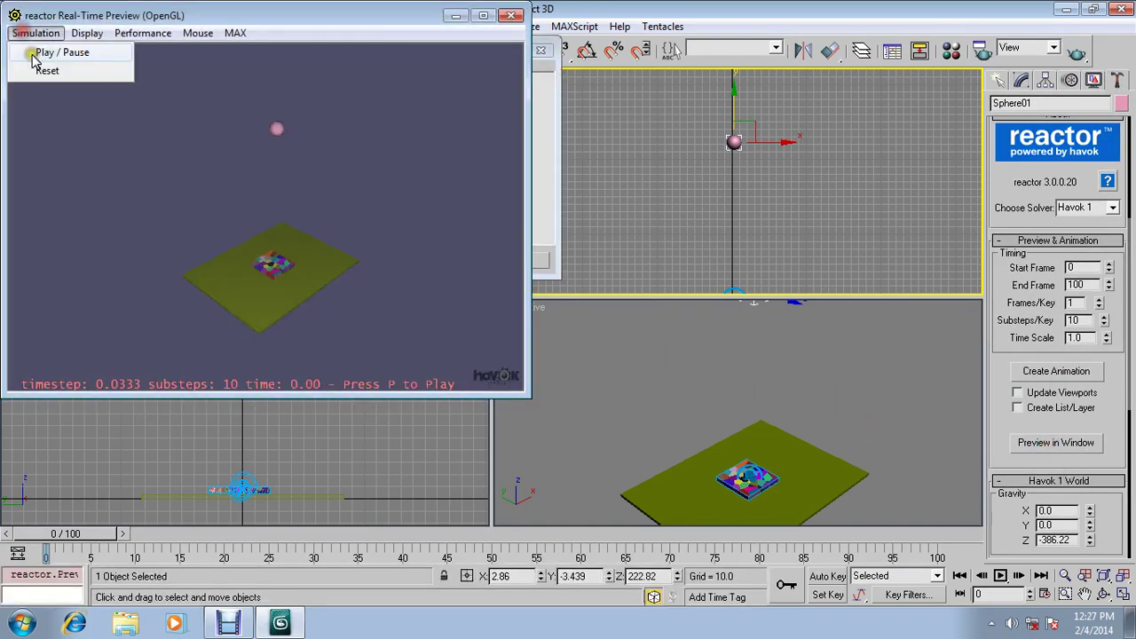
pyautogui.click(32, 53)
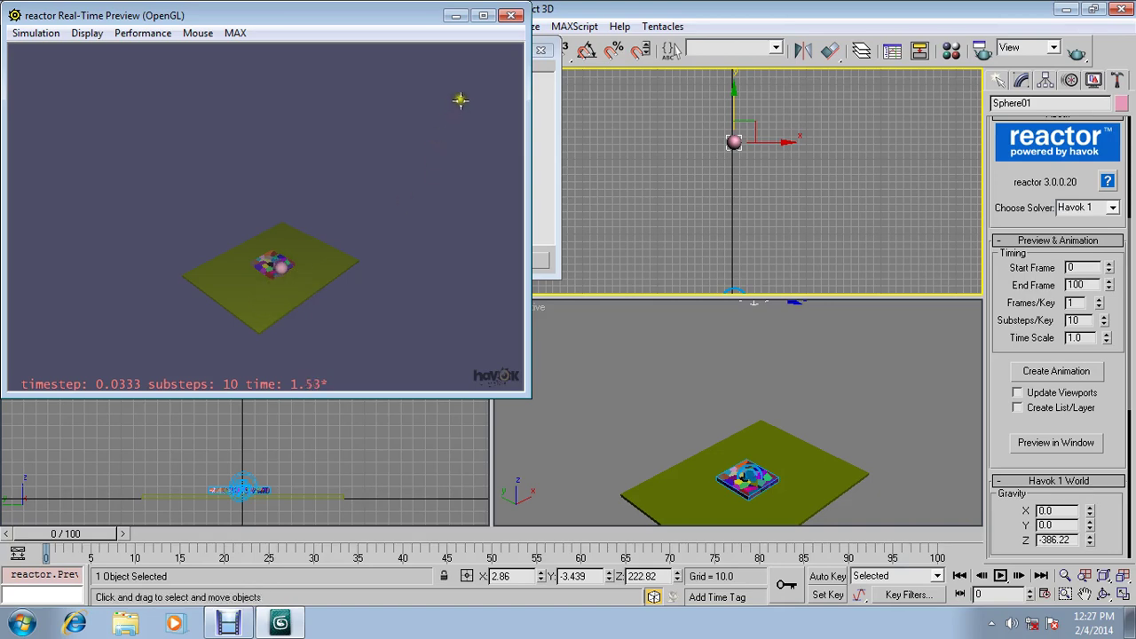
pyautogui.click(512, 15)
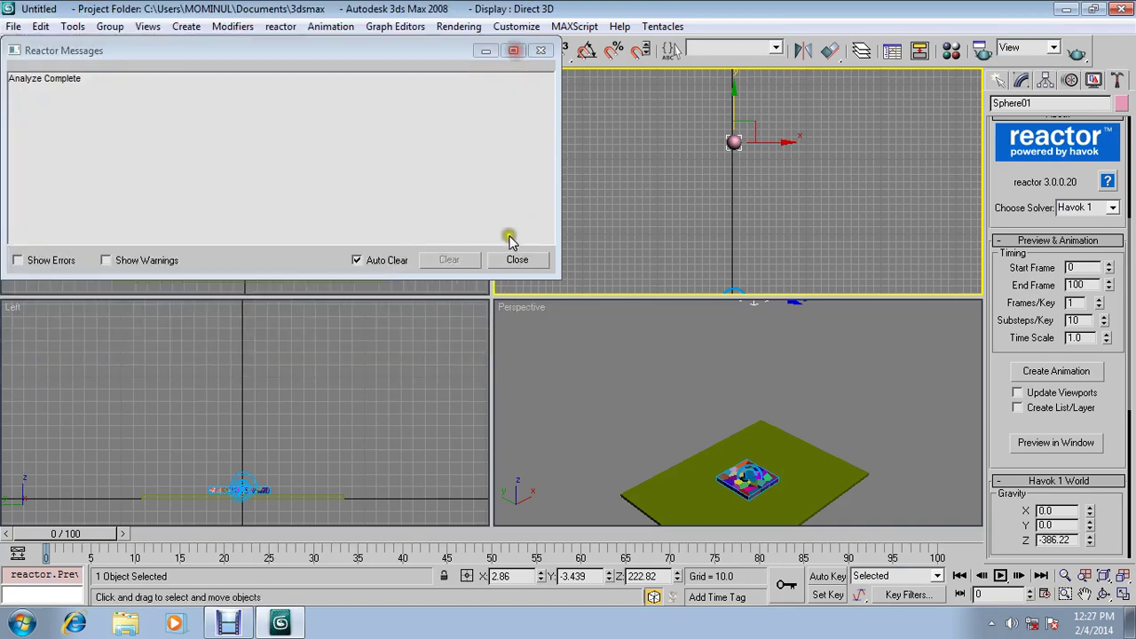
pyautogui.click(517, 260)
# Run reactor Create Animation from the Perspective view and confirm, baking frames 0–100
pyautogui.moveTo(845, 459); pyautogui.dragTo(845, 436, button='middle')
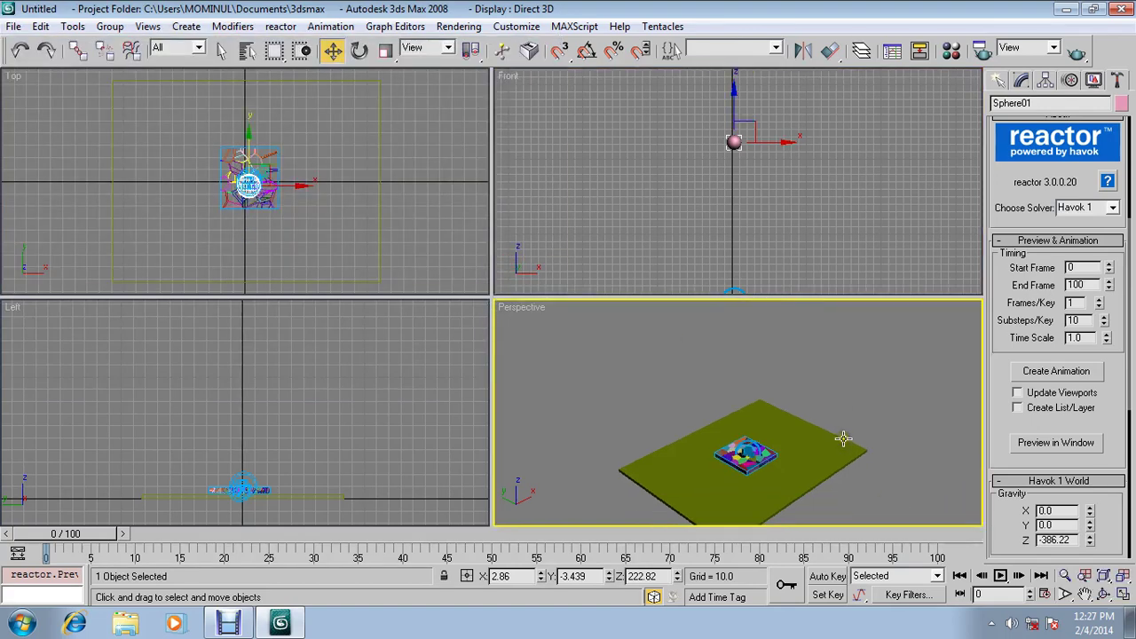
pyautogui.click(1047, 371)
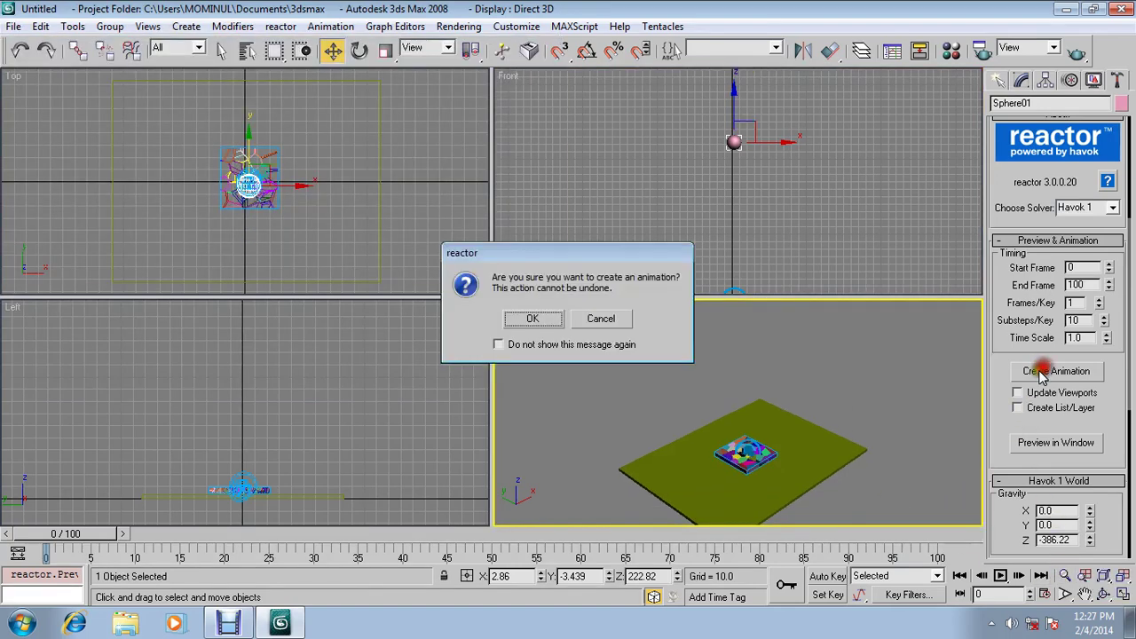
pyautogui.click(549, 318)
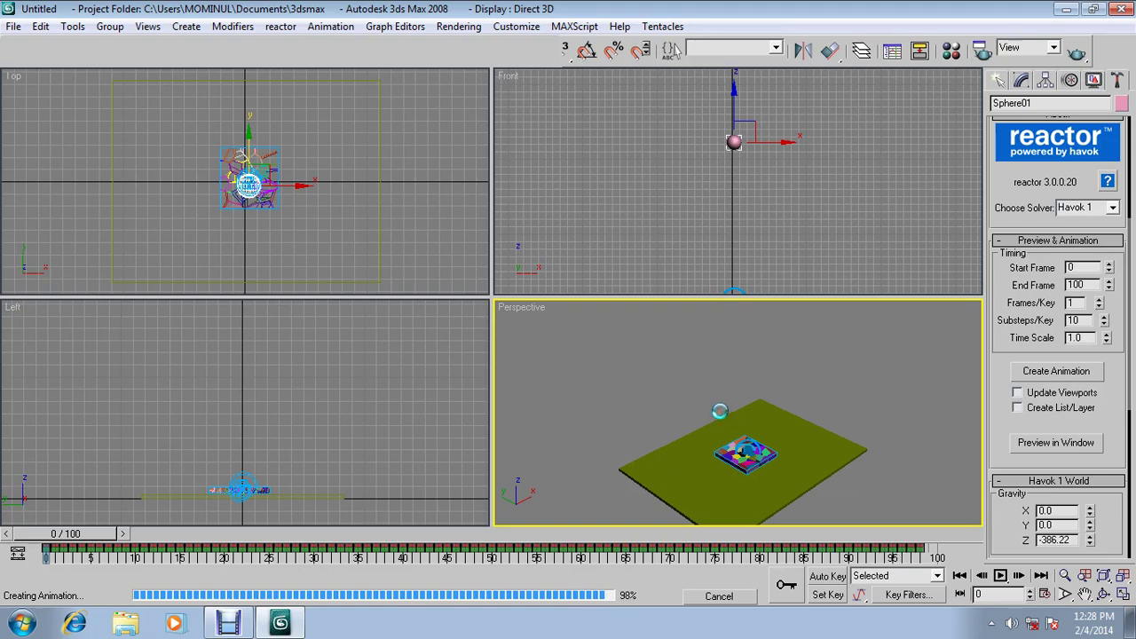
# Close the messages, maximize and zoom the Perspective view onto the slab, play, then rewind to frame 0
pyautogui.click(517, 260)
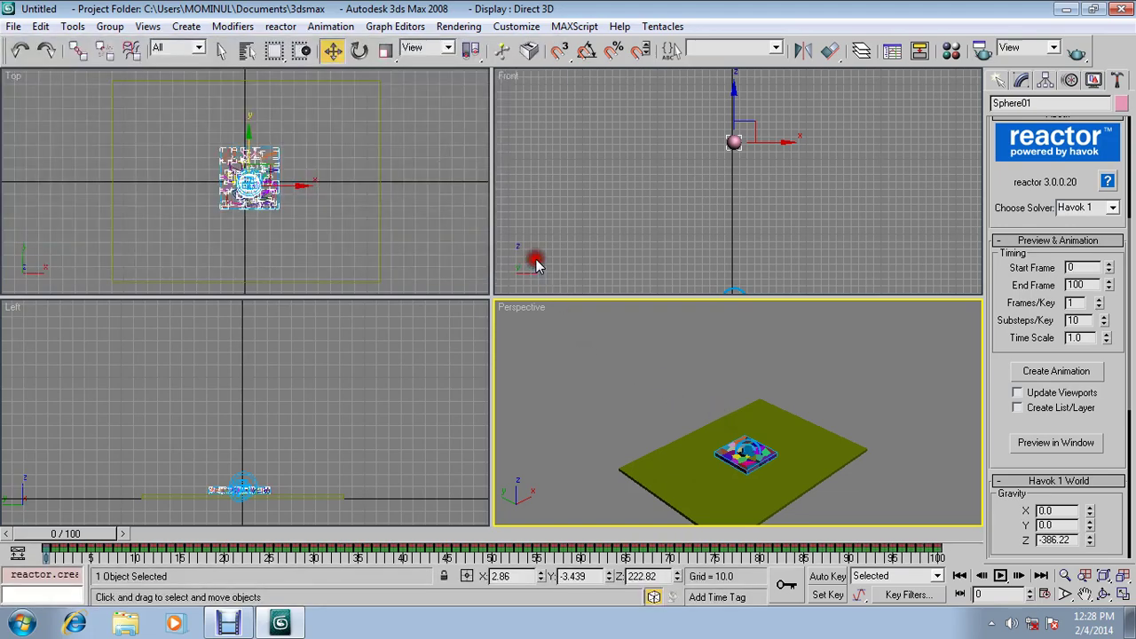
pyautogui.hotkey('alt', 'w')
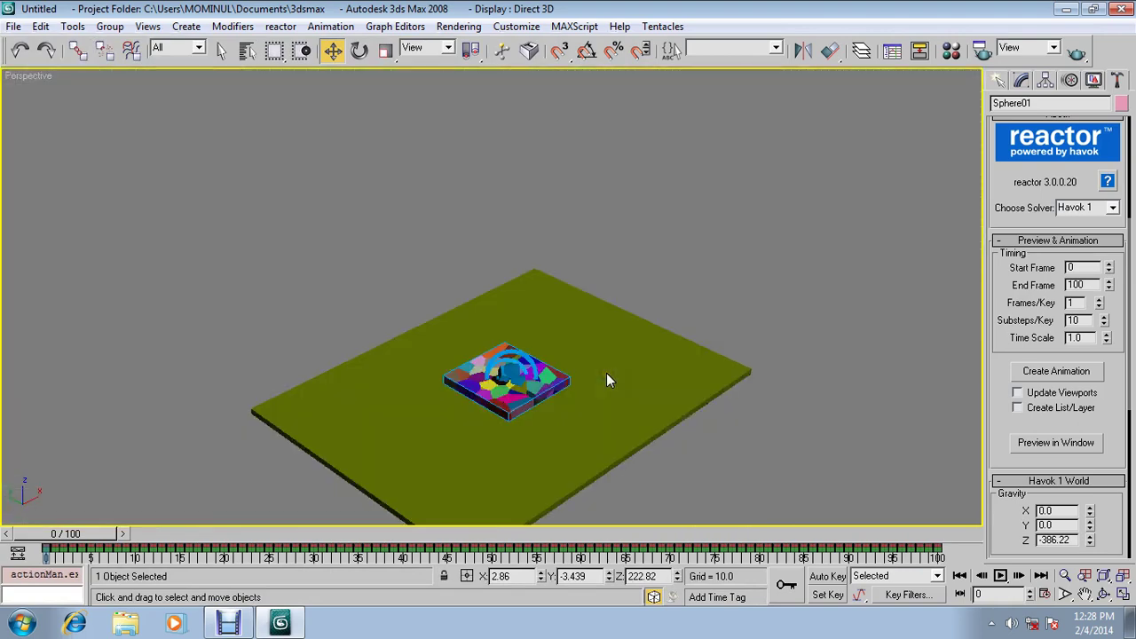
pyautogui.scroll(-2, 612, 382)
pyautogui.click(1065, 575)
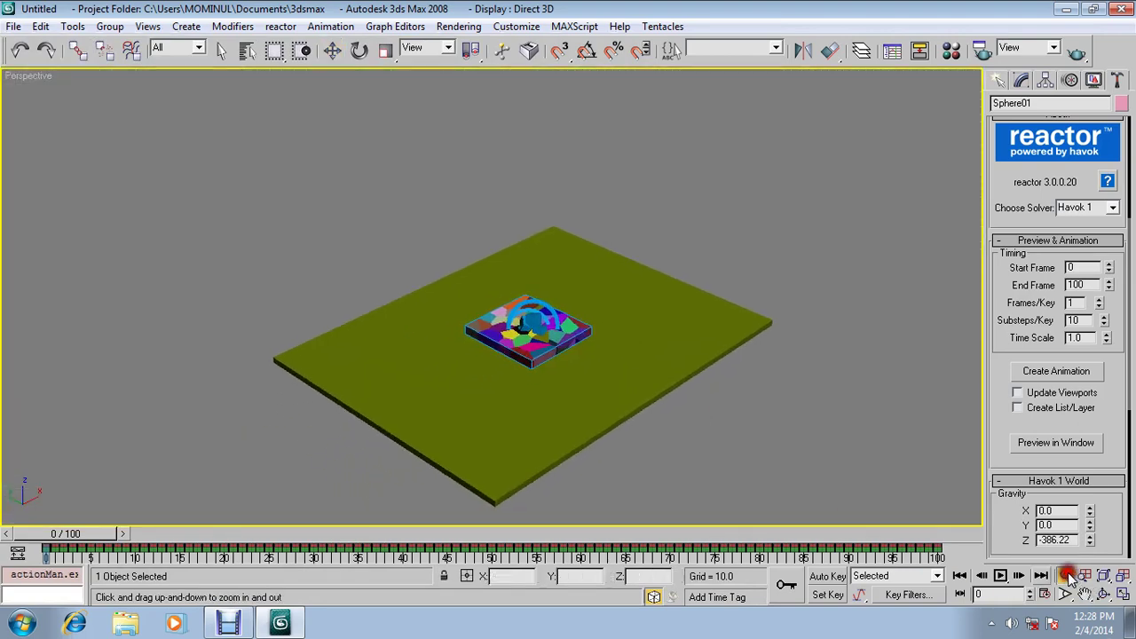
pyautogui.moveTo(621, 388); pyautogui.dragTo(800, 471)
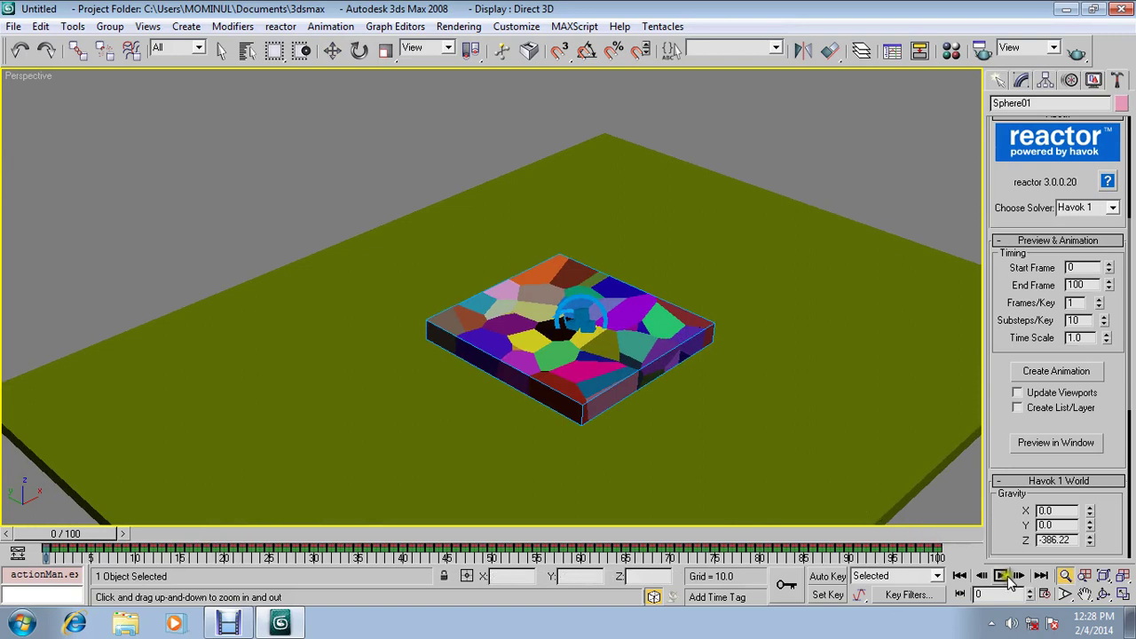
pyautogui.click(999, 576)
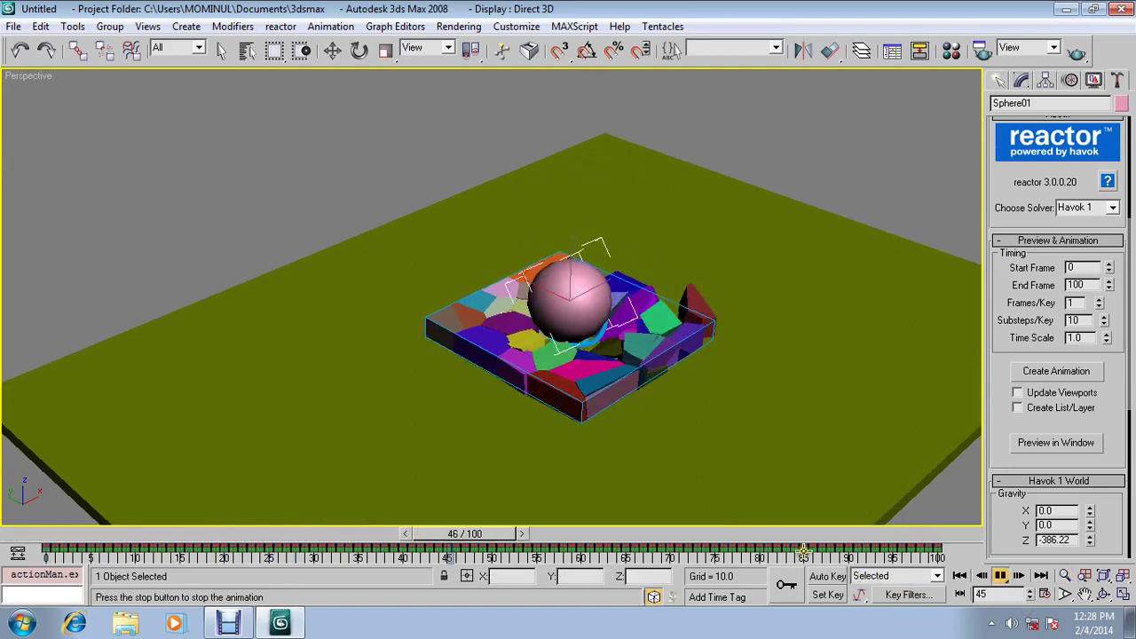
pyautogui.moveTo(491, 532); pyautogui.dragTo(51, 534)
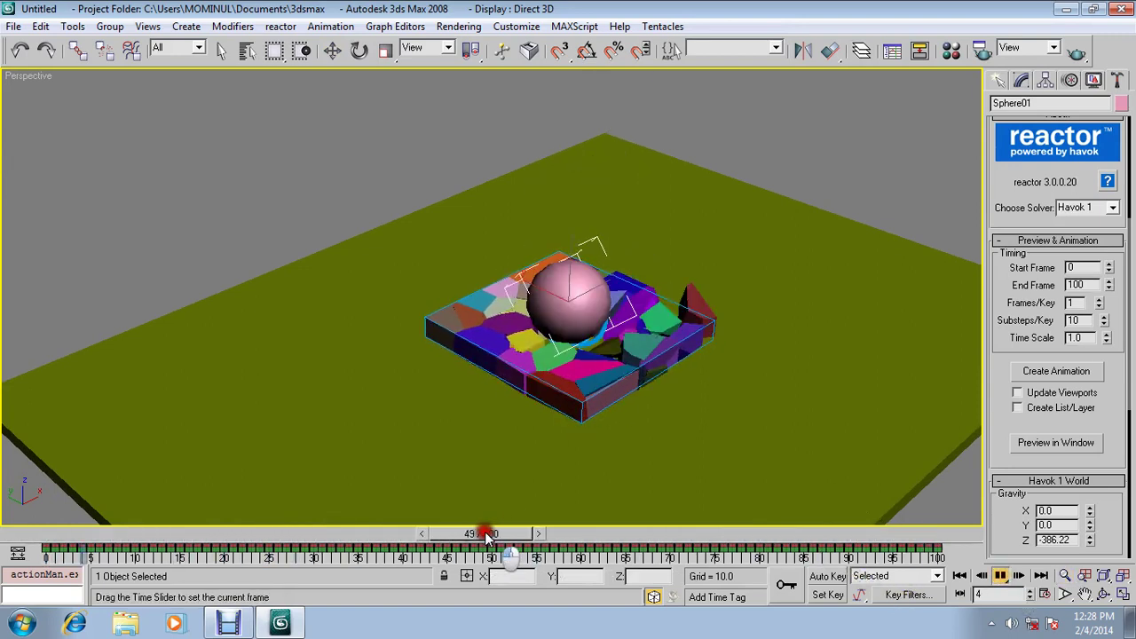
# Switch the viewport to Front and zoom to frame the slab and ground plane
pyautogui.hotkey('alt', 'z')
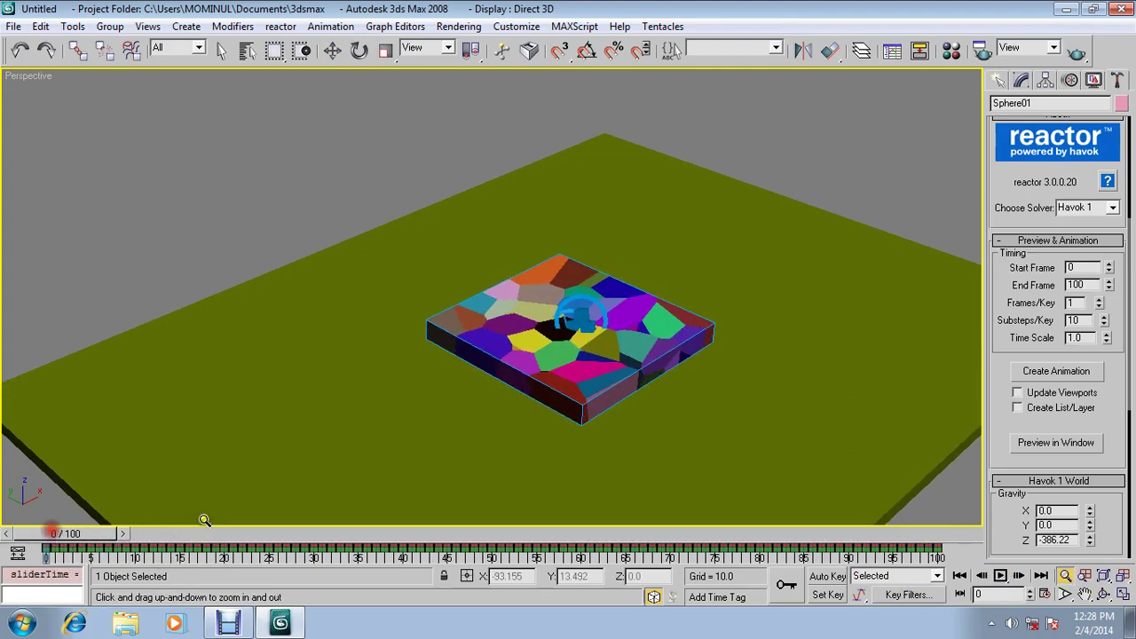
pyautogui.press('f')
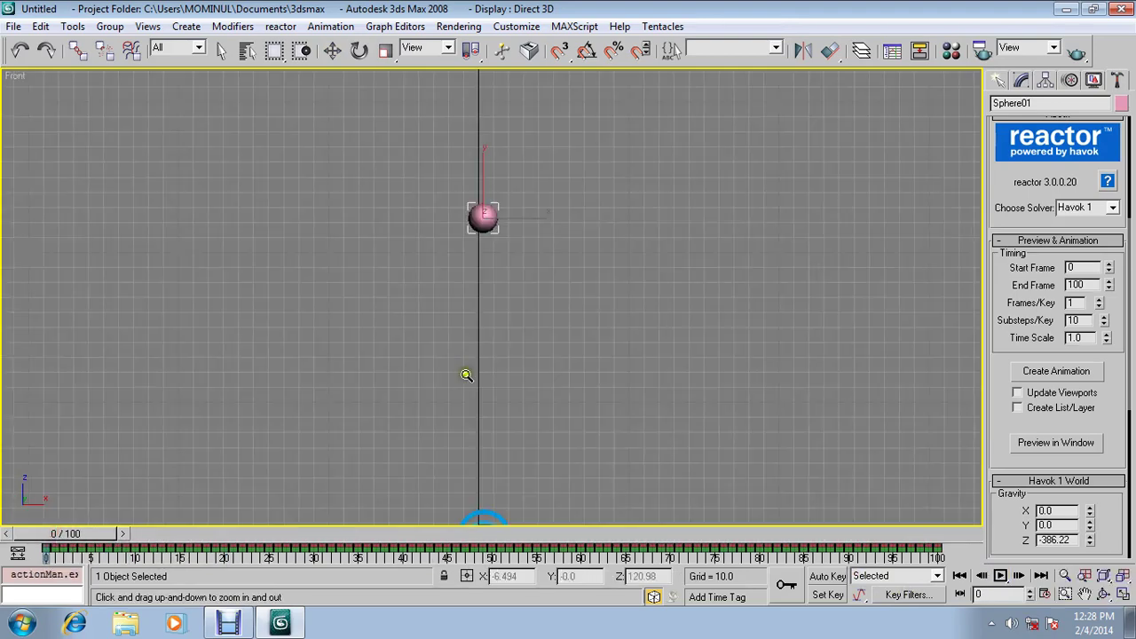
pyautogui.moveTo(491, 364); pyautogui.dragTo(486, 327)
pyautogui.moveTo(541, 463); pyautogui.dragTo(568, 489)
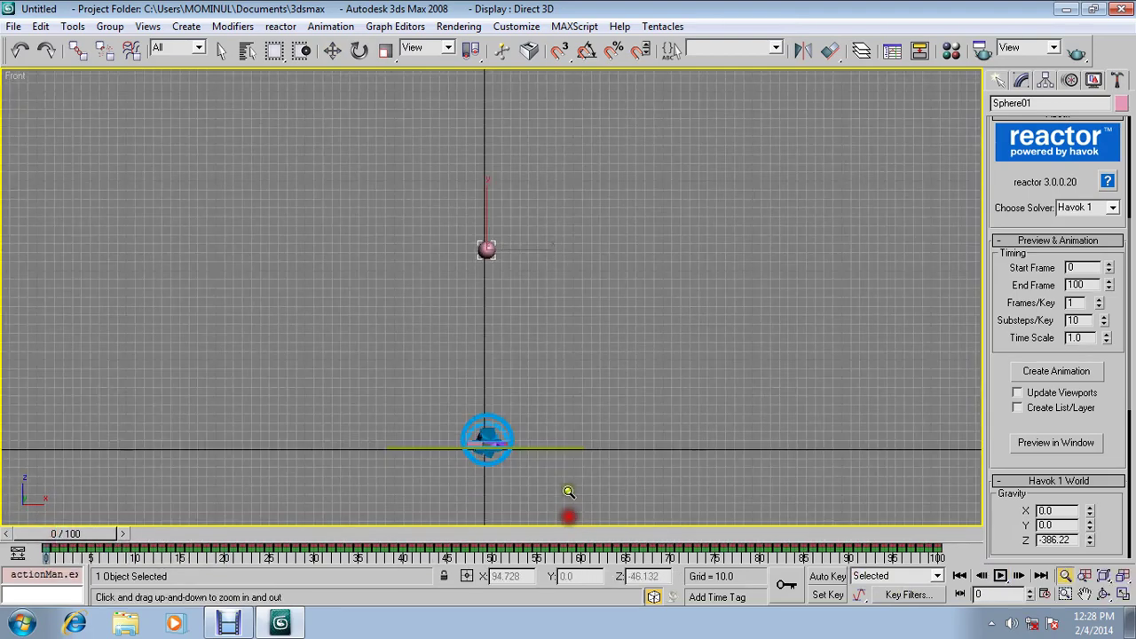
pyautogui.moveTo(568, 489); pyautogui.dragTo(577, 373, button='middle')
pyautogui.moveTo(577, 373); pyautogui.dragTo(578, 325)
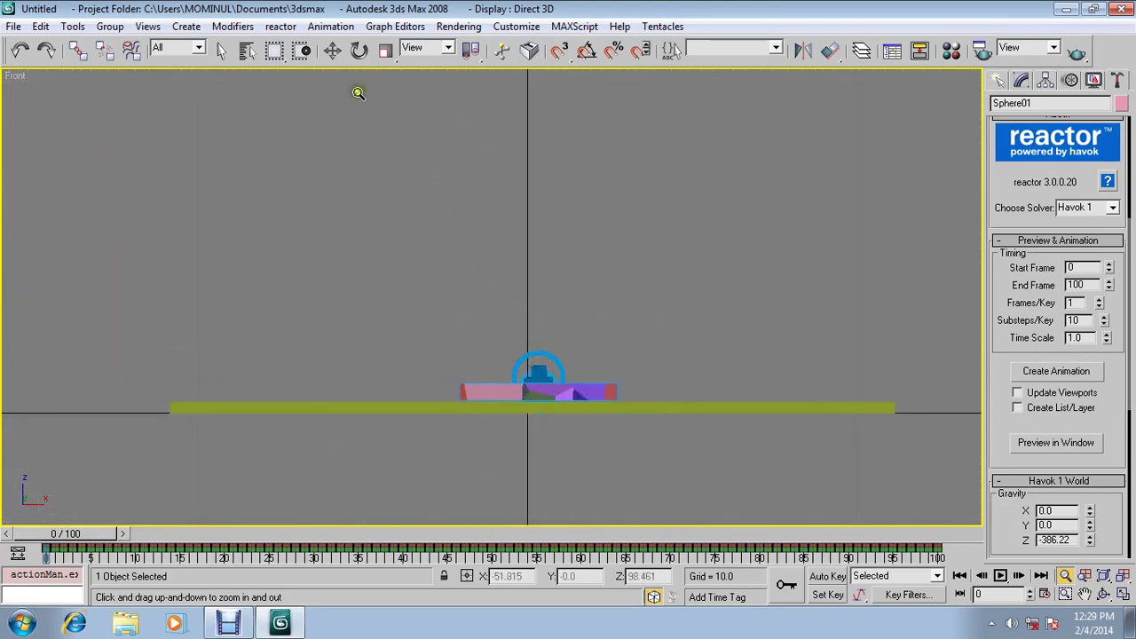
# Box-select all 47 slab fragments and open the Material Editor
pyautogui.click(332, 51)
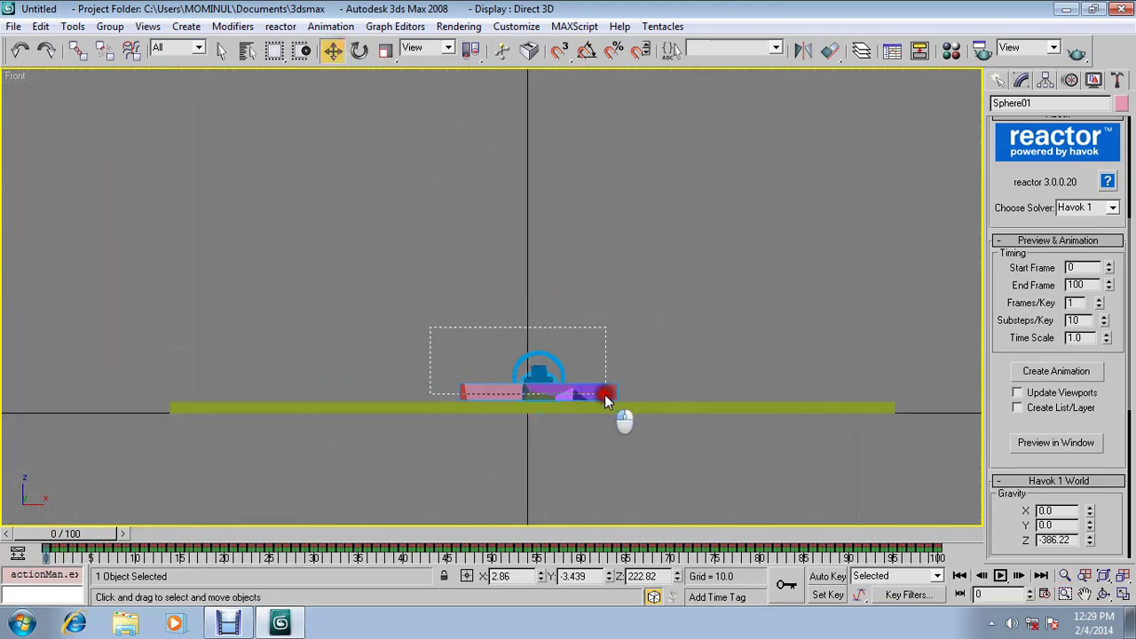
pyautogui.moveTo(551, 383); pyautogui.dragTo(612, 390)
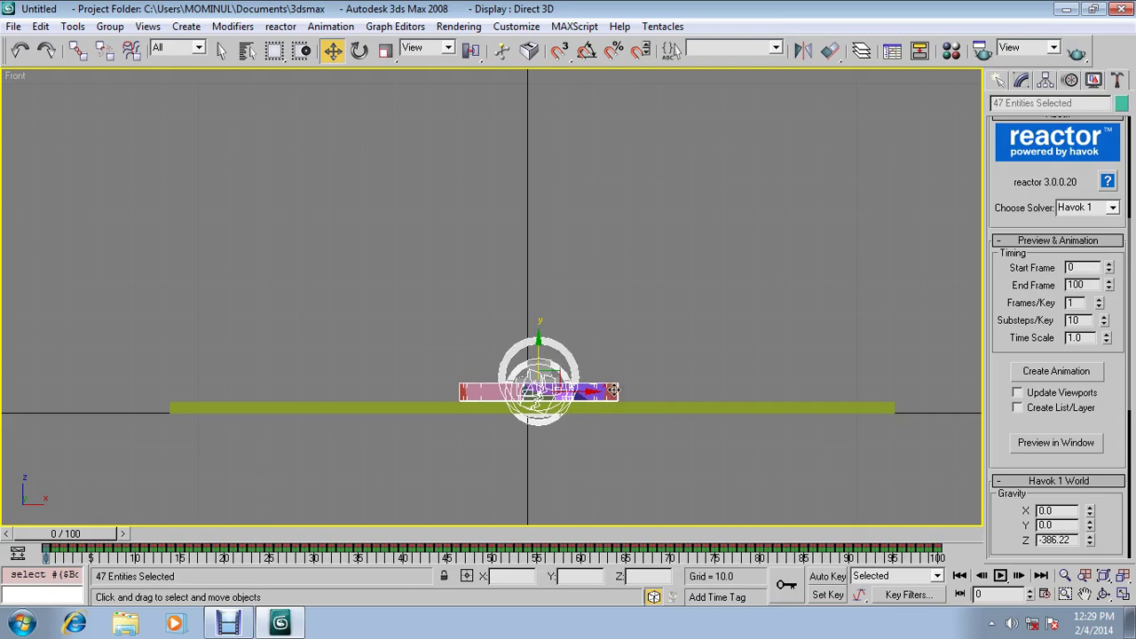
pyautogui.click(951, 51)
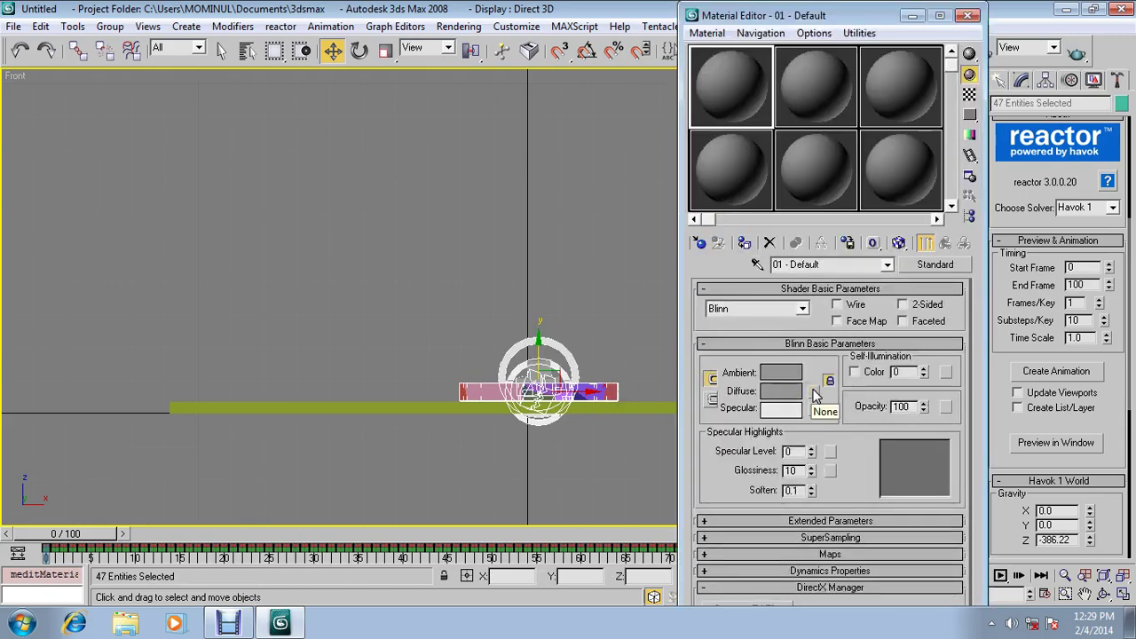
# Add a Bitmap diffuse map and browse to C:\Program Files\Autodesk\3ds Max 2008\maps
pyautogui.click(815, 395)
pyautogui.doubleClick(970, 98)
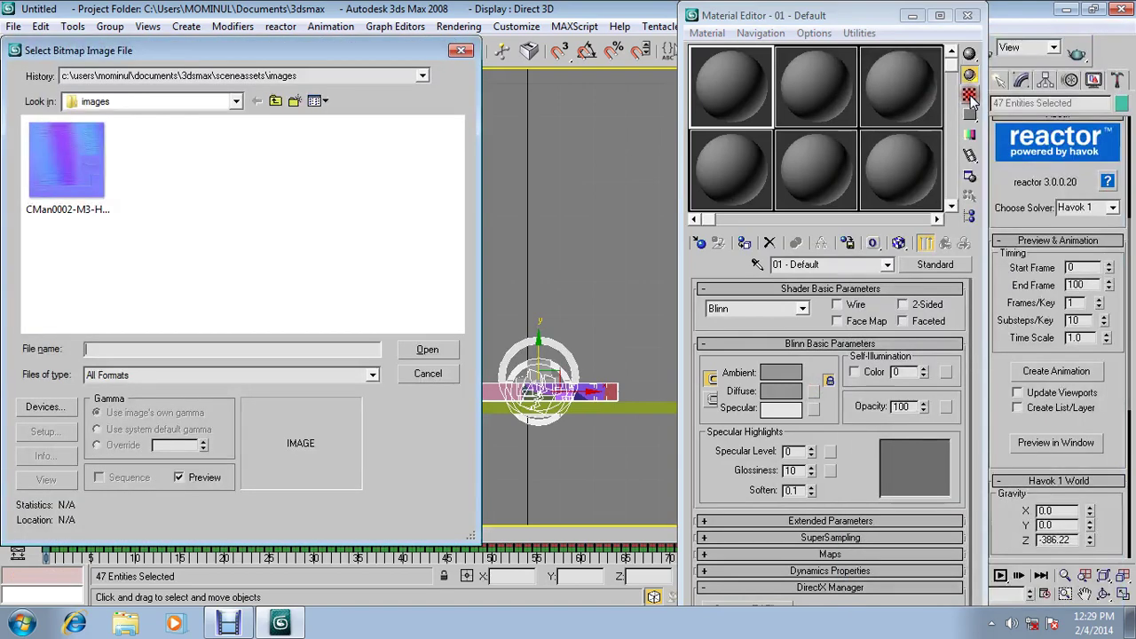
pyautogui.click(276, 101)
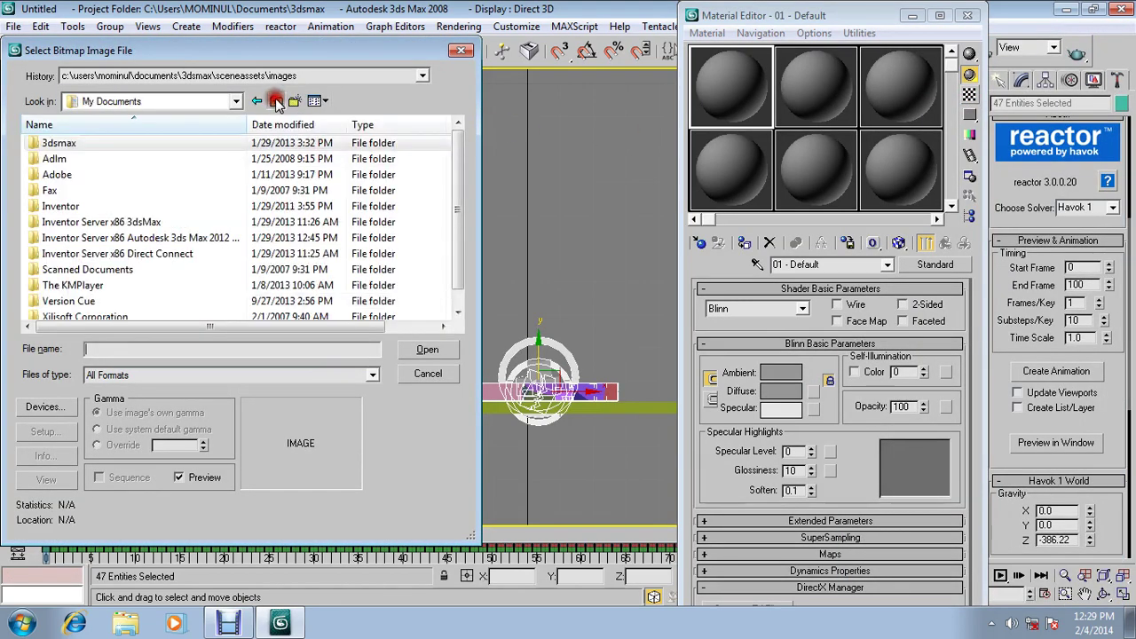
pyautogui.click(276, 102)
pyautogui.doubleClick(77, 182)
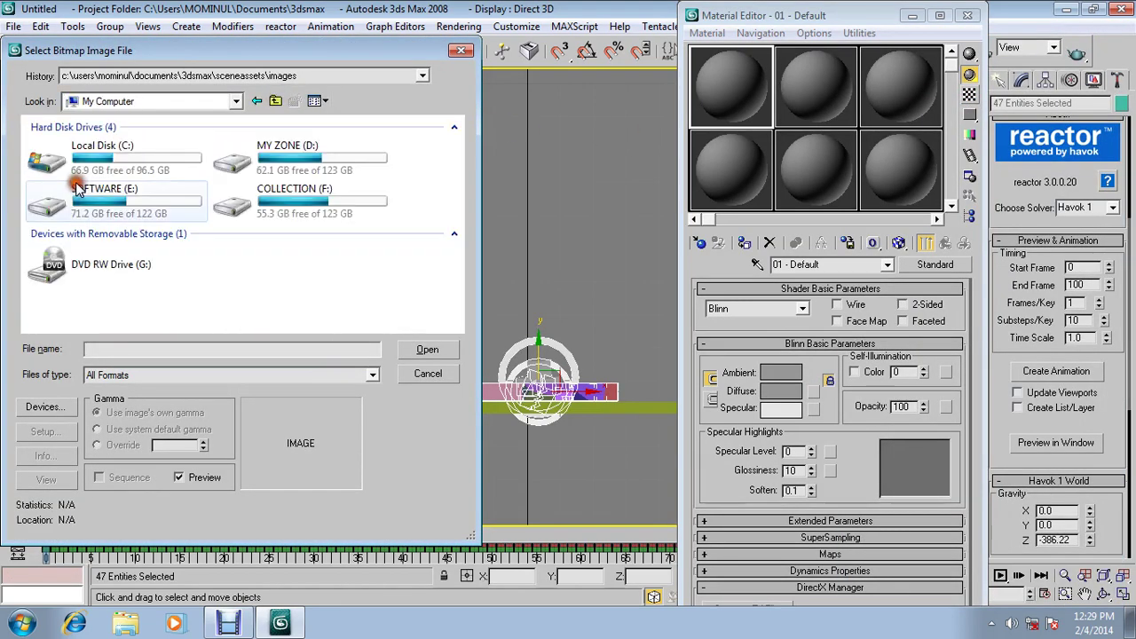
pyautogui.doubleClick(55, 158)
pyautogui.doubleClick(78, 206)
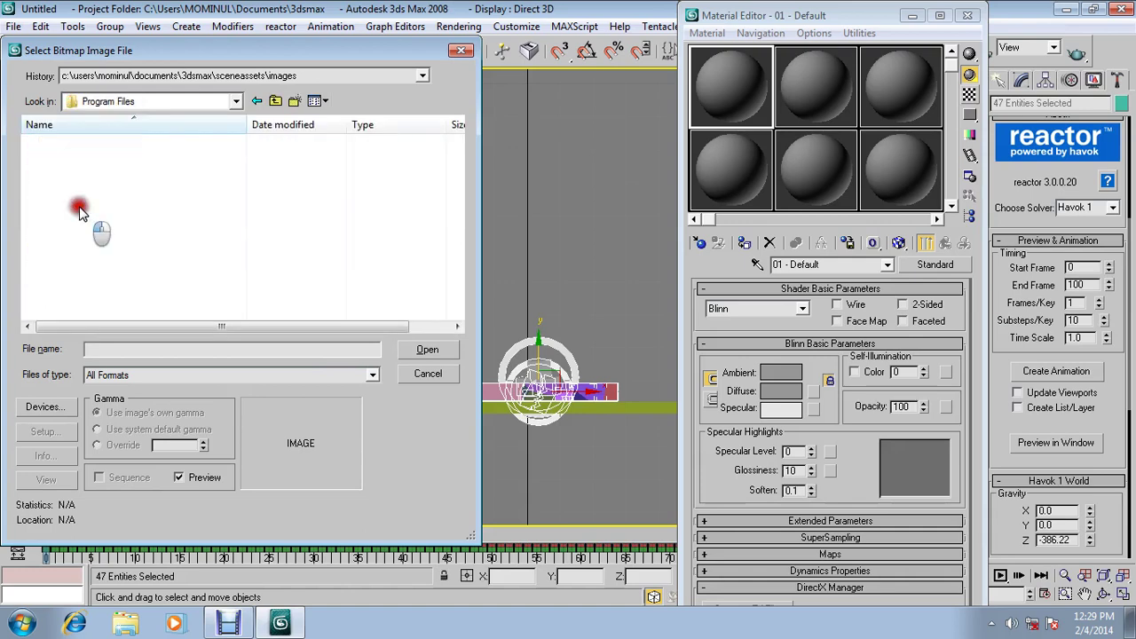
pyautogui.doubleClick(76, 213)
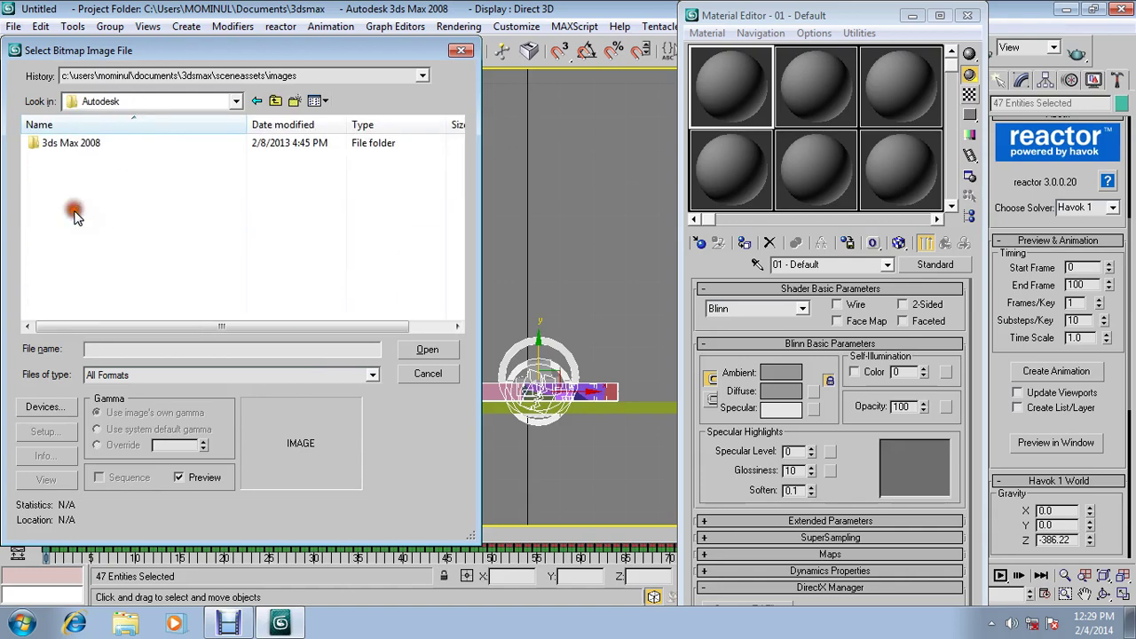
pyautogui.doubleClick(82, 145)
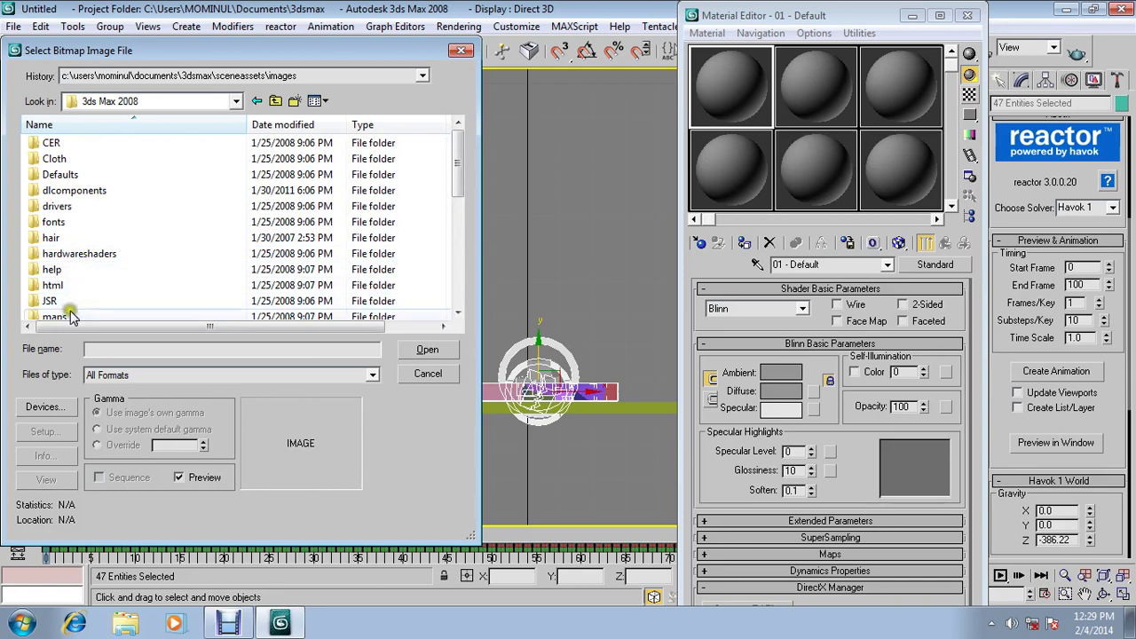
pyautogui.doubleClick(55, 316)
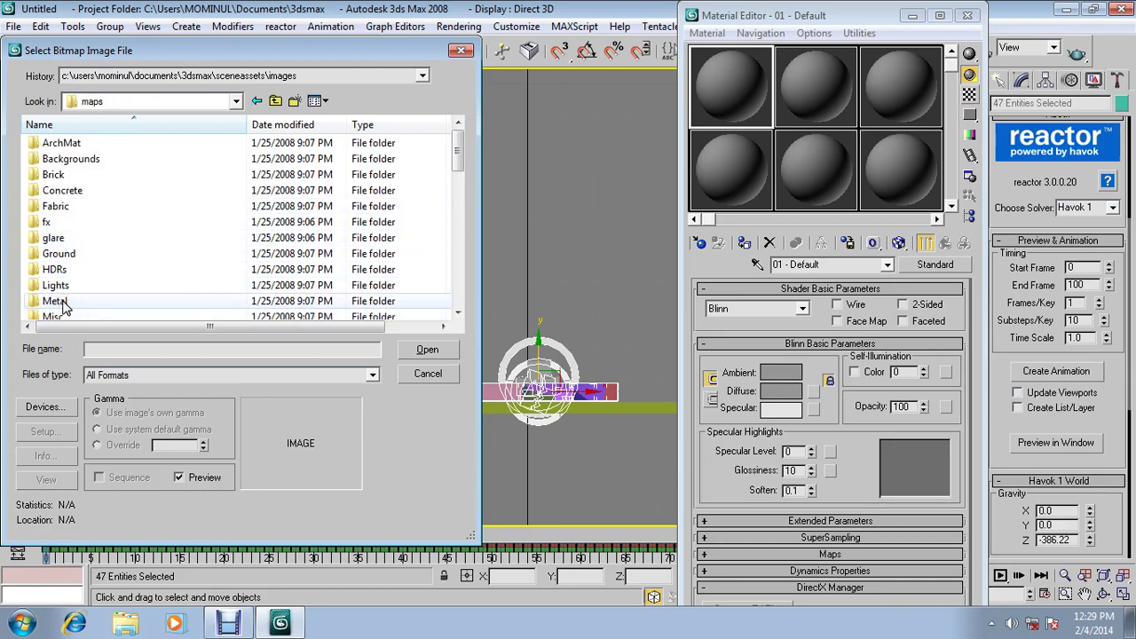
# Open the Concrete folder and load CONCGRAY.JPG as the diffuse texture
pyautogui.click(74, 194)
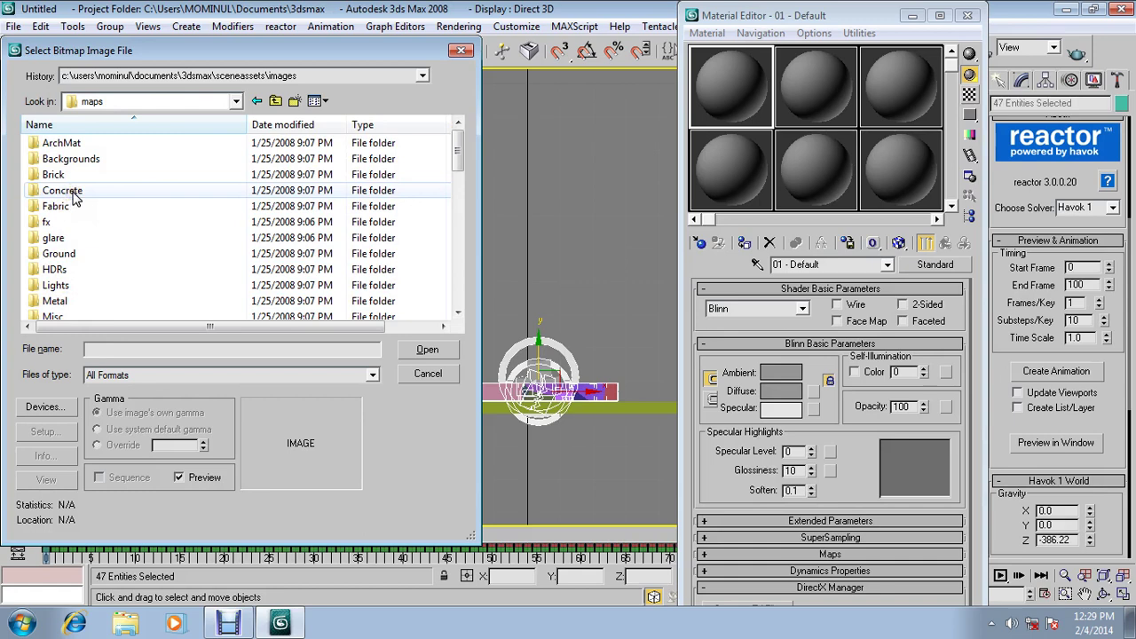
pyautogui.doubleClick(73, 194)
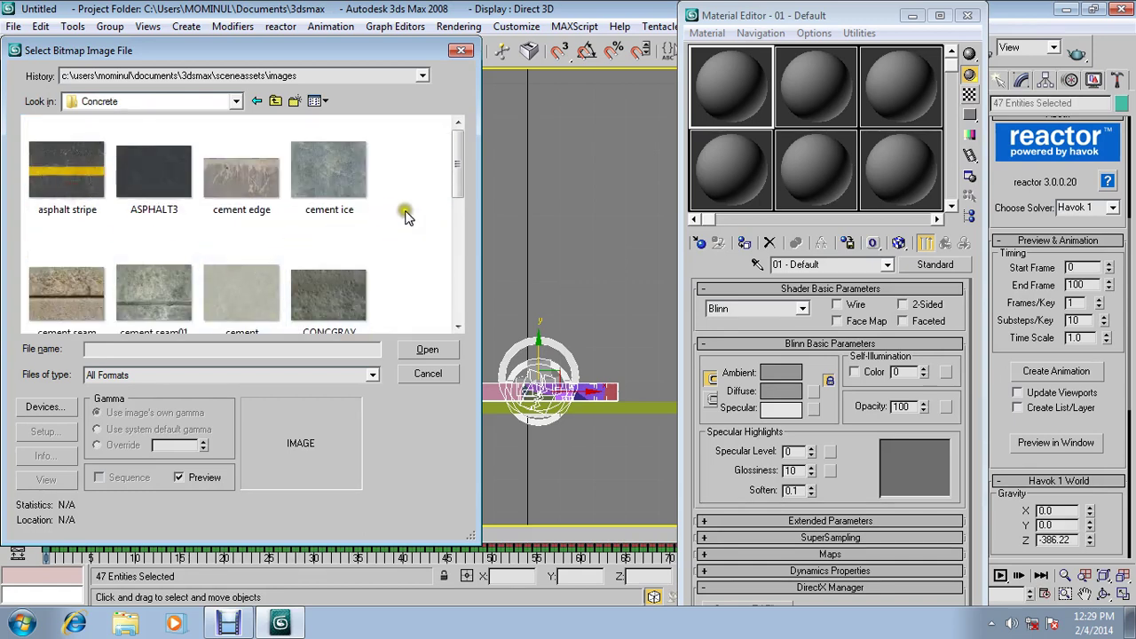
pyautogui.moveTo(458, 173); pyautogui.dragTo(464, 259)
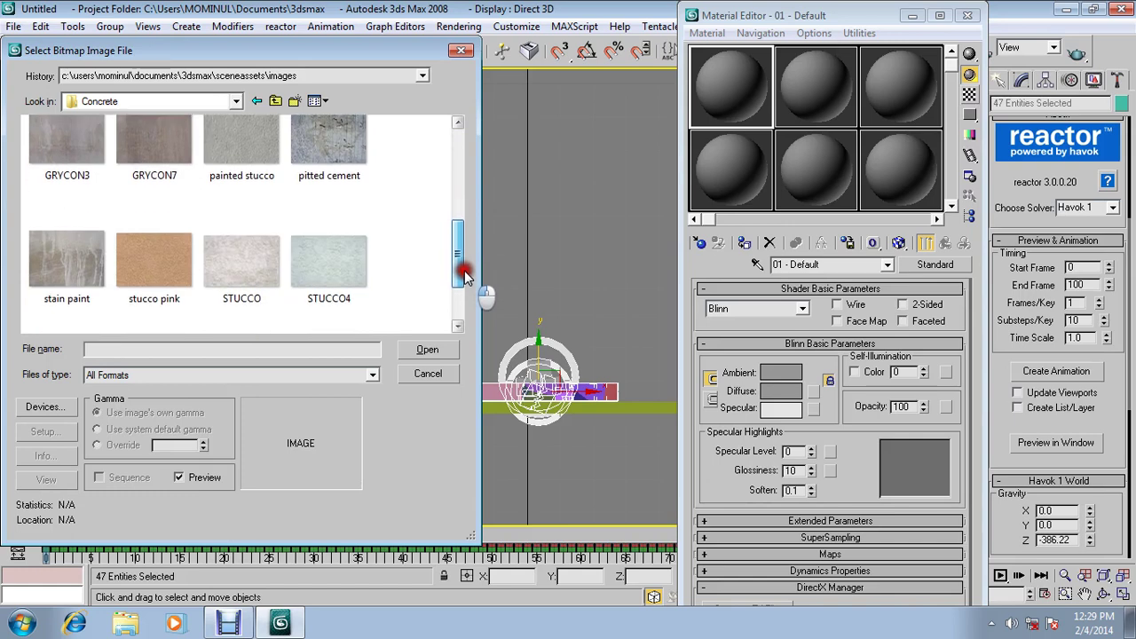
pyautogui.moveTo(465, 268); pyautogui.dragTo(399, 256)
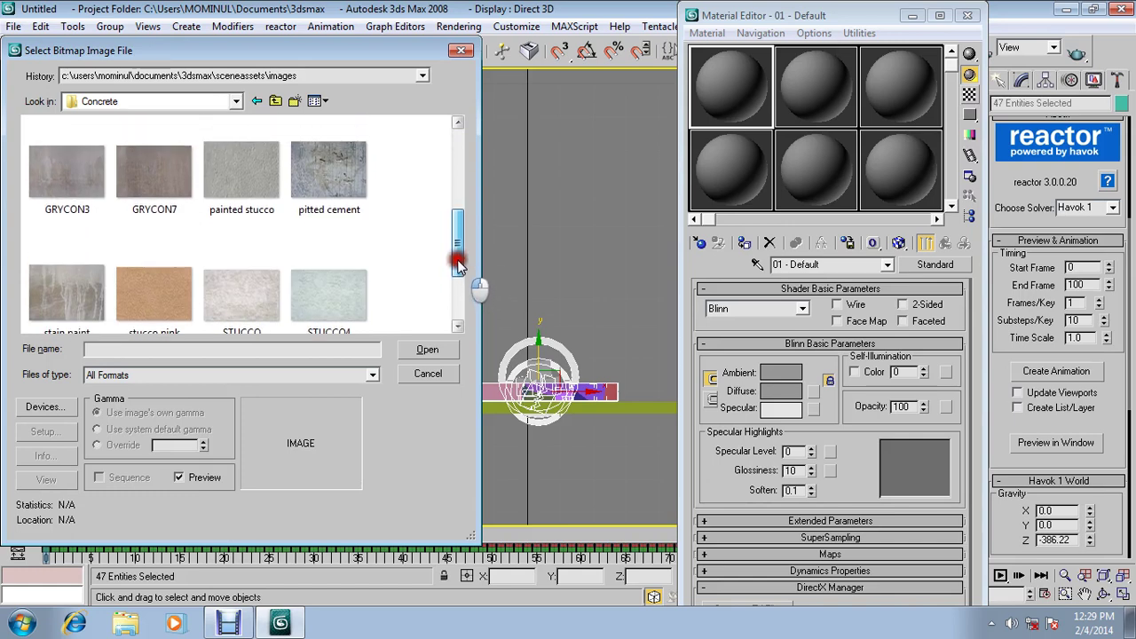
pyautogui.moveTo(460, 289)
pyautogui.mouseDown()
pyautogui.moveTo(460, 304)
pyautogui.moveTo(459, 195)
pyautogui.mouseUp()
pyautogui.click(315, 209)
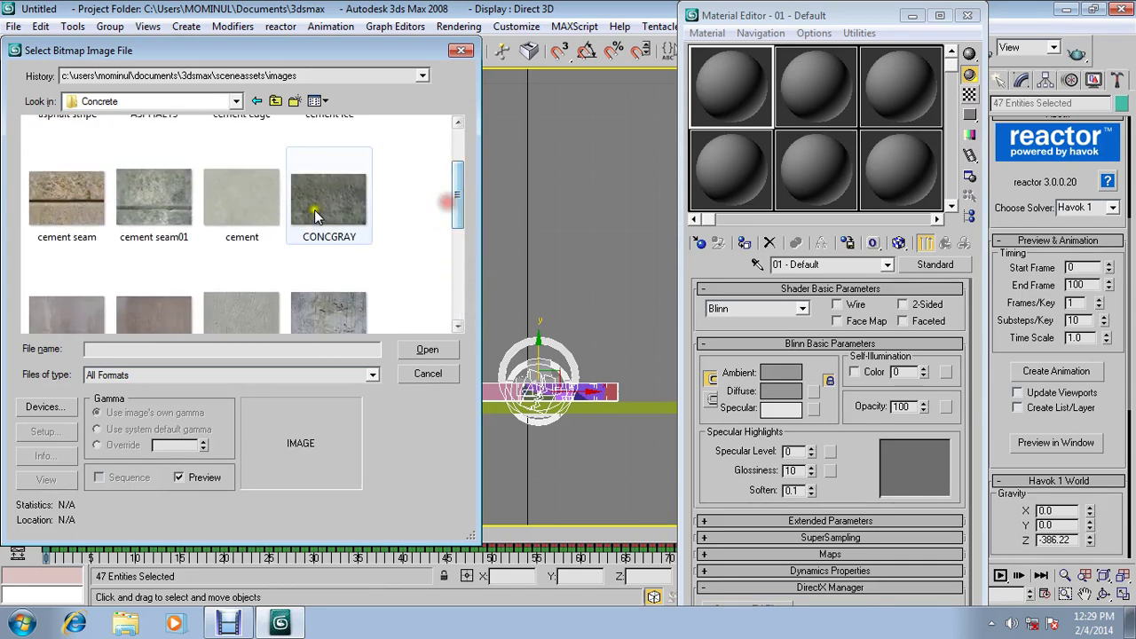
pyautogui.click(426, 352)
pyautogui.scroll(3, 466, 317)
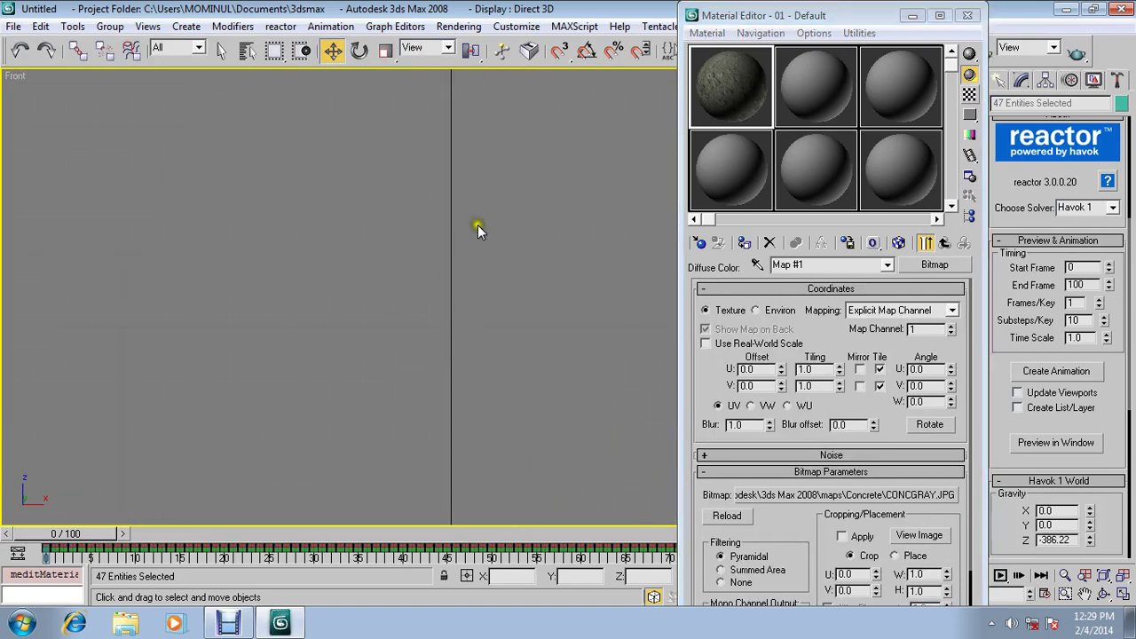
# Activate material slot 02 and select the sphere
pyautogui.click(808, 91)
pyautogui.scroll(-3, 344, 100)
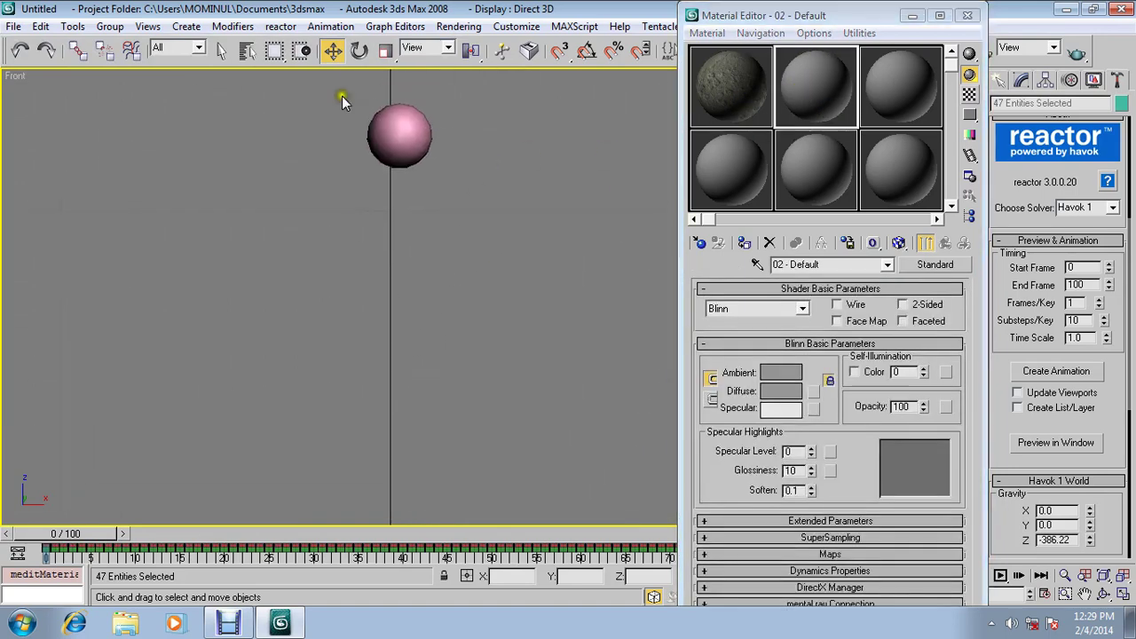
pyautogui.click(400, 123)
# Load MtlPlat2 from maps\Metal as slot 02's Bitmap diffuse texture
pyautogui.click(813, 392)
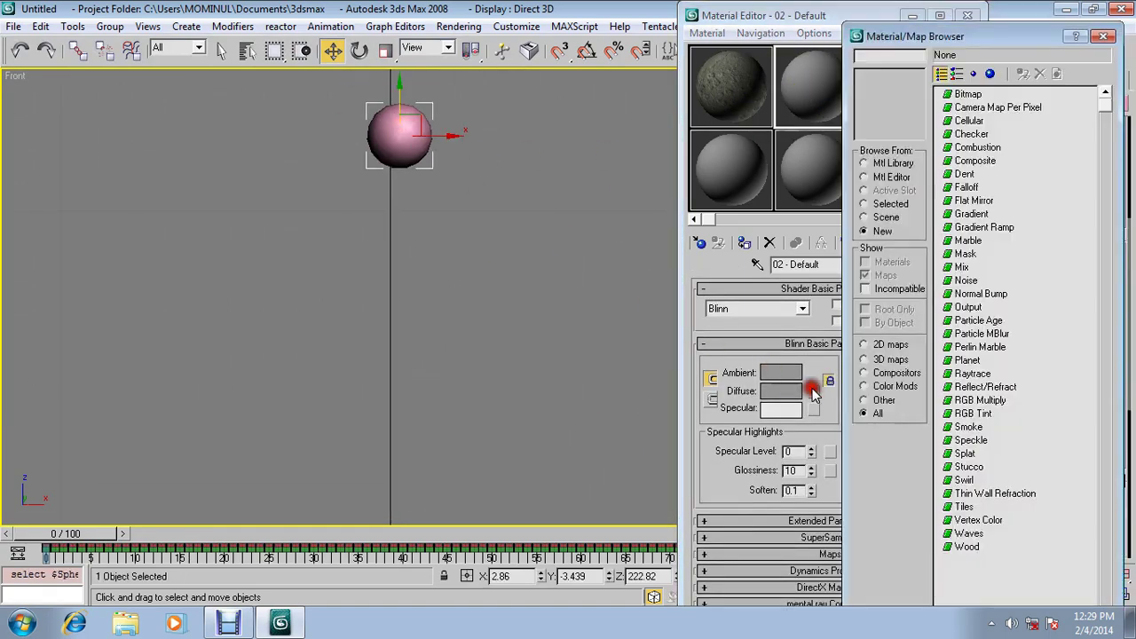
pyautogui.doubleClick(967, 94)
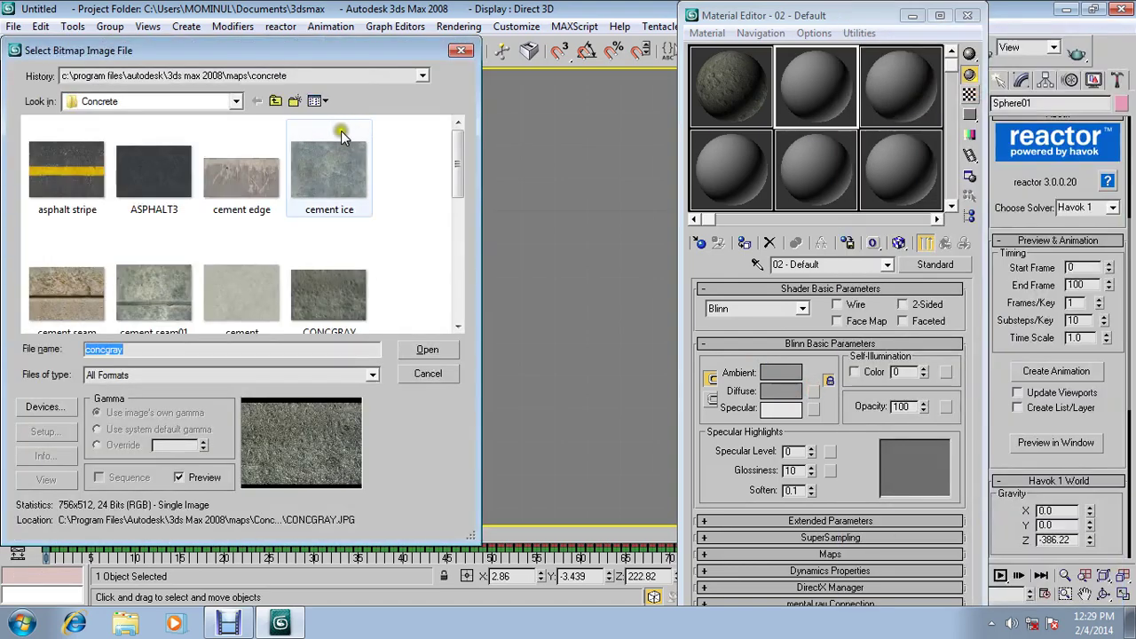
pyautogui.click(276, 101)
pyautogui.click(276, 101)
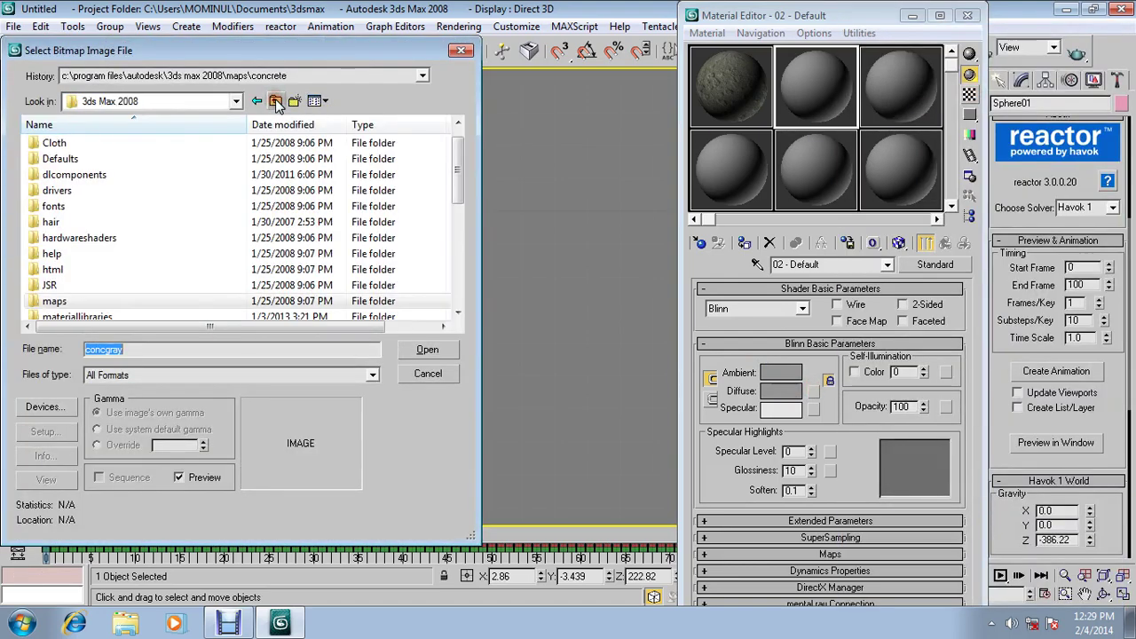
pyautogui.click(80, 300)
pyautogui.doubleClick(78, 302)
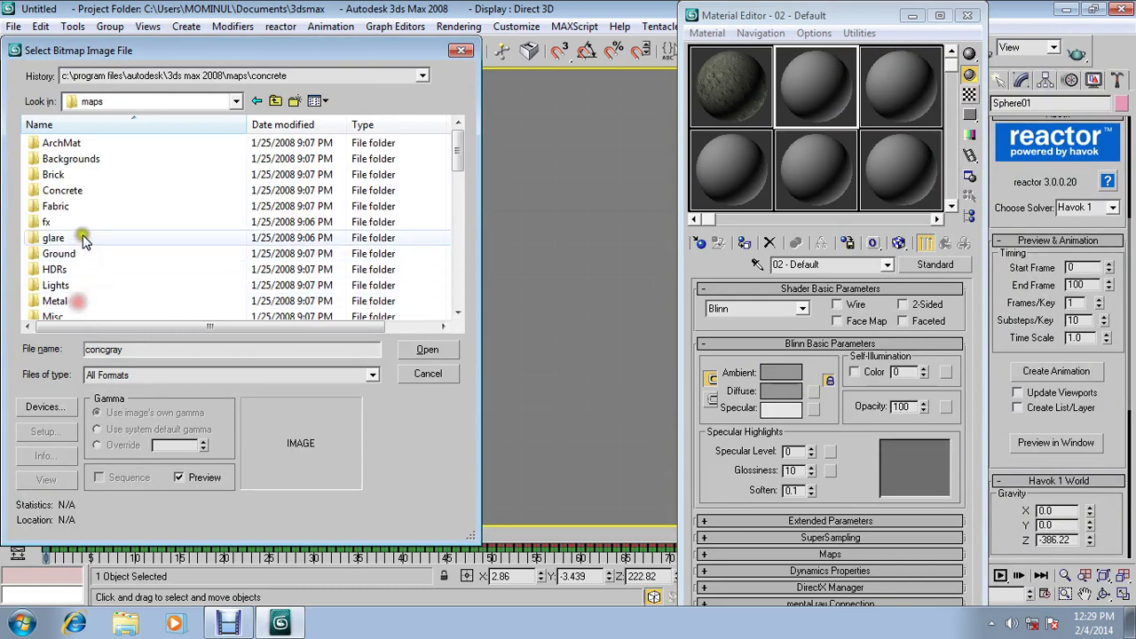
pyautogui.doubleClick(80, 301)
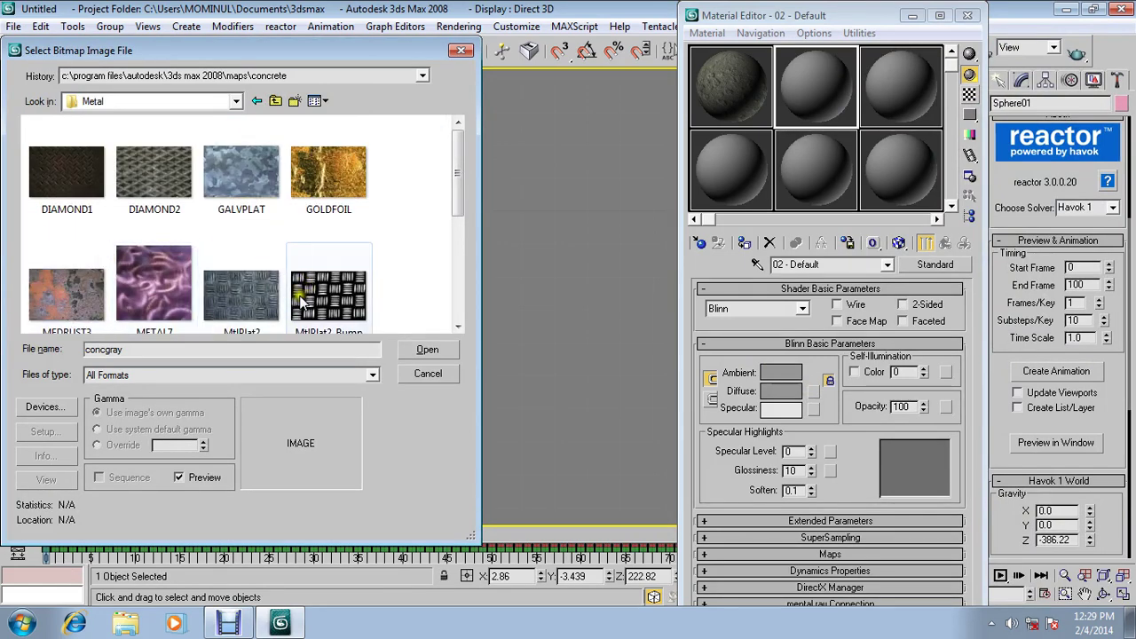
pyautogui.click(241, 296)
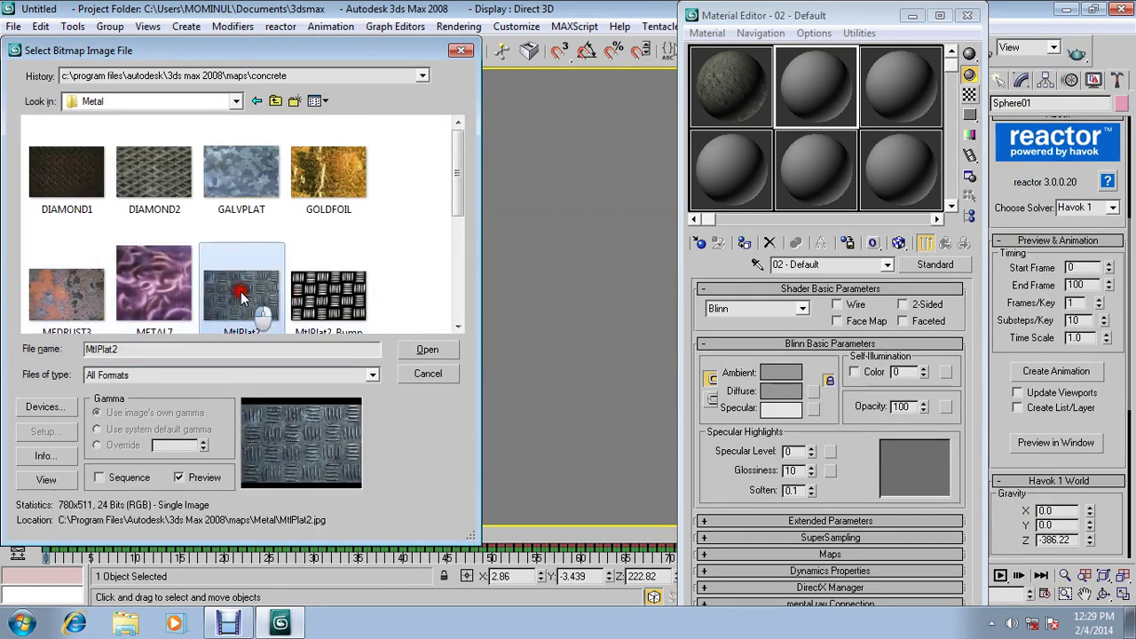
pyautogui.click(421, 351)
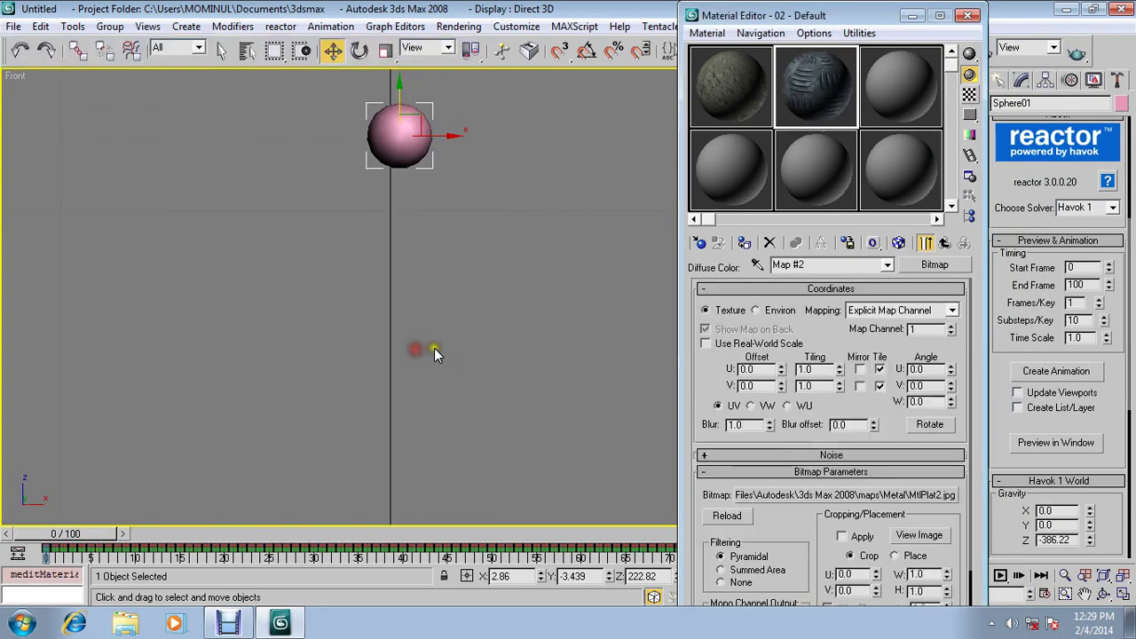
# Assign metal to the sphere and concrete to the 47 slab pieces, showing both maps in viewport
pyautogui.click(743, 245)
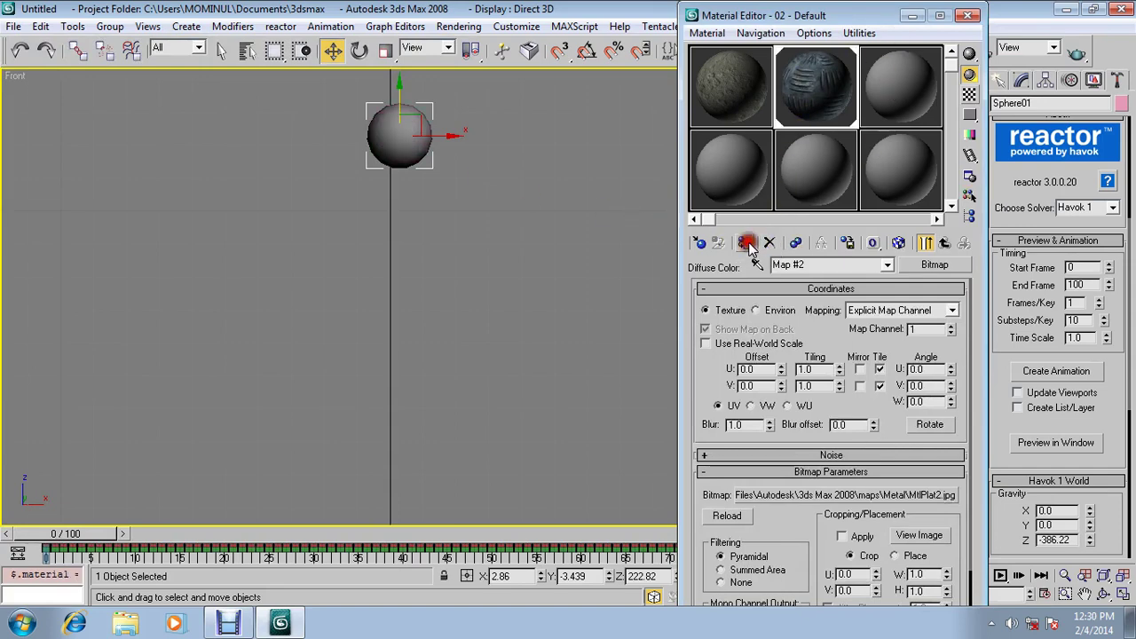
pyautogui.click(900, 243)
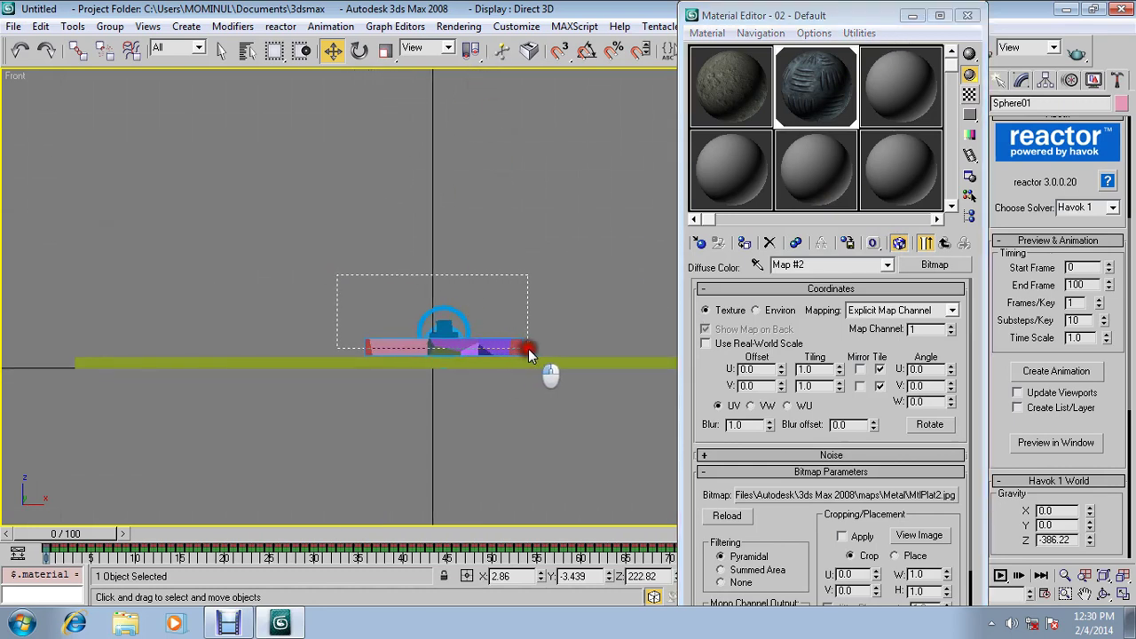
pyautogui.moveTo(528, 349); pyautogui.dragTo(526, 347)
pyautogui.click(716, 108)
pyautogui.click(744, 245)
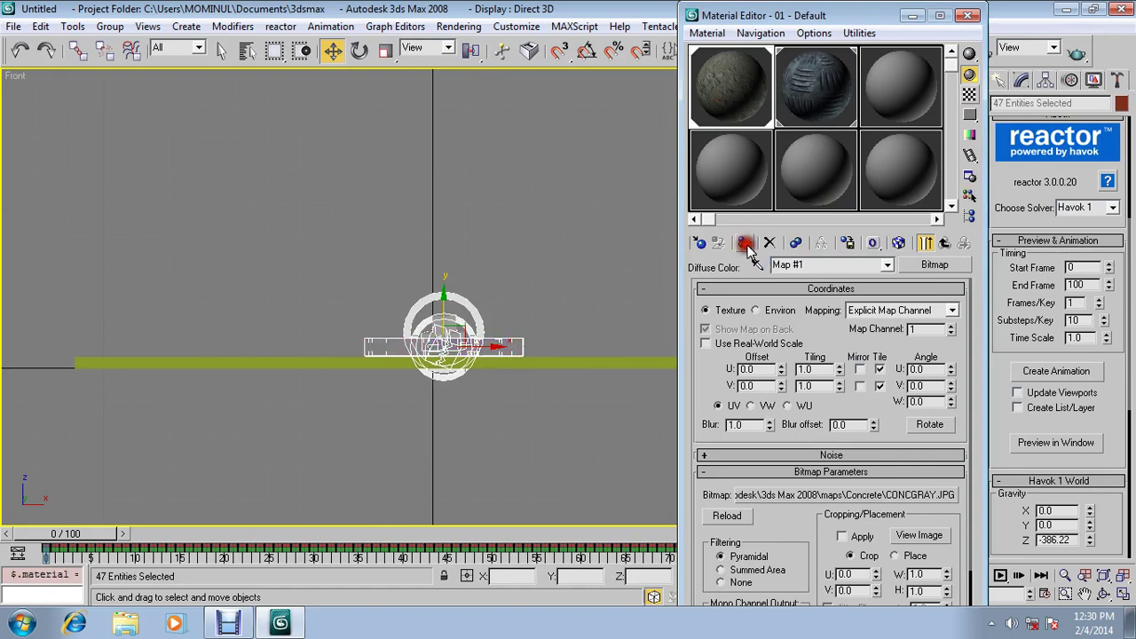
pyautogui.click(897, 244)
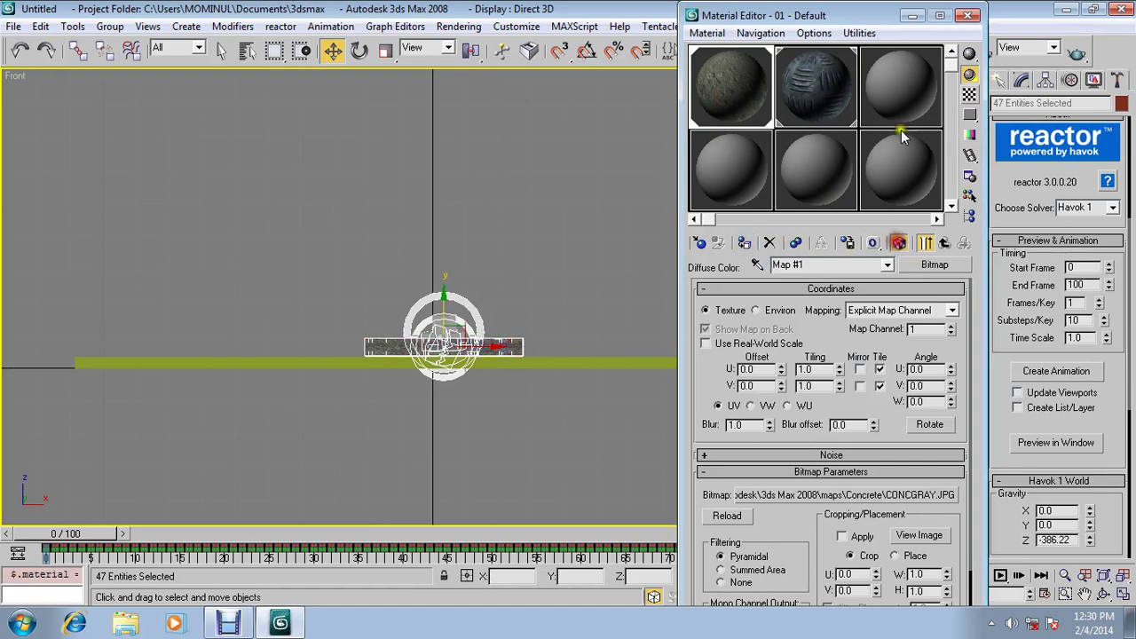
pyautogui.click(911, 16)
pyautogui.press('p')
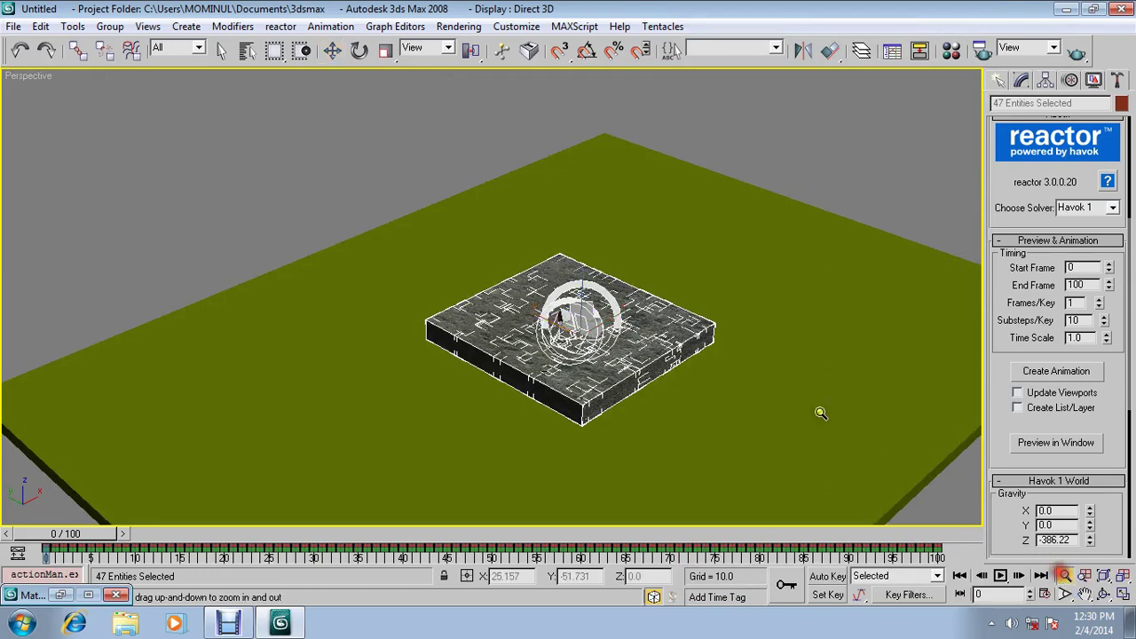
# Zoom and orbit the Perspective view onto the slab, deselect all, and play the animation
pyautogui.moveTo(821, 412); pyautogui.dragTo(401, 167)
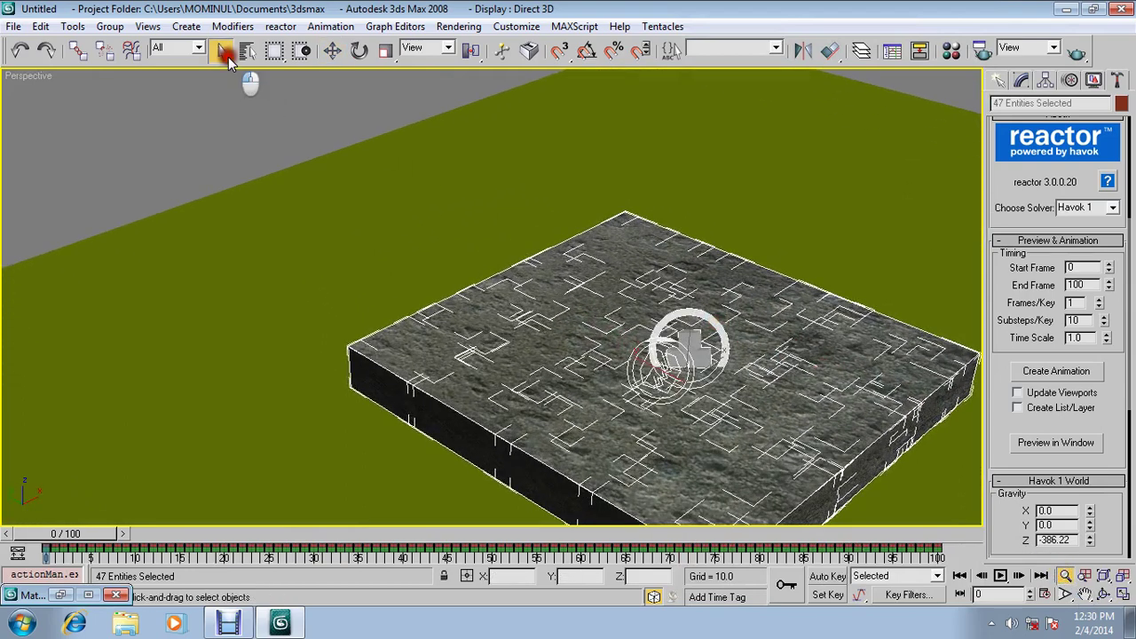
pyautogui.click(227, 59)
pyautogui.click(213, 106)
pyautogui.keyDown('alt'); pyautogui.moveTo(358, 198); pyautogui.dragTo(624, 363, button='middle'); pyautogui.keyUp('alt')
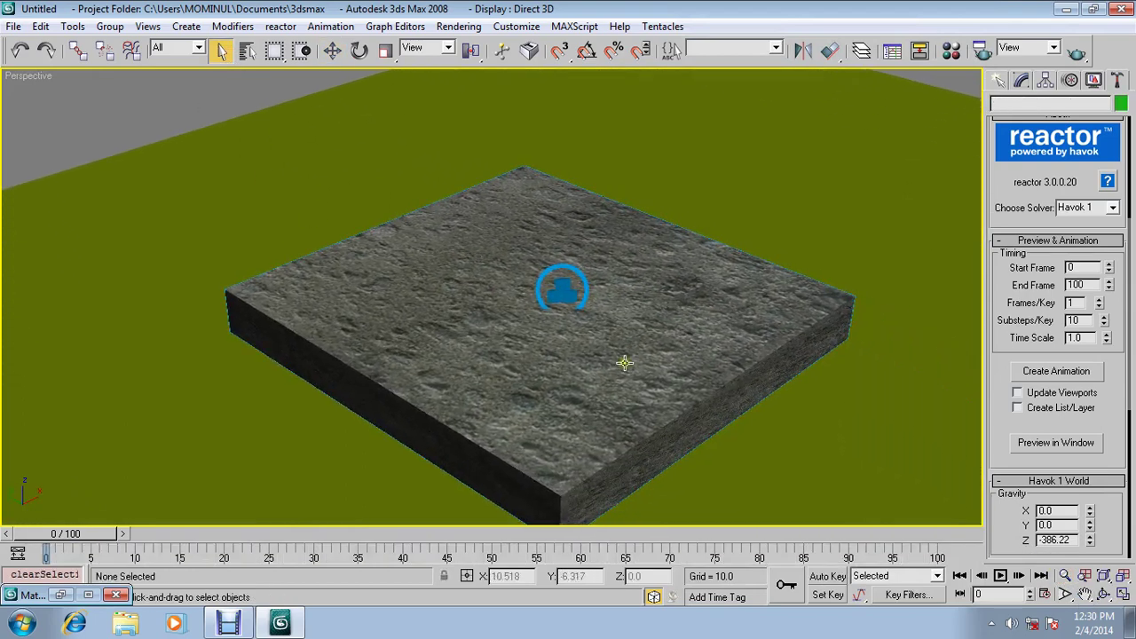
pyautogui.click(999, 576)
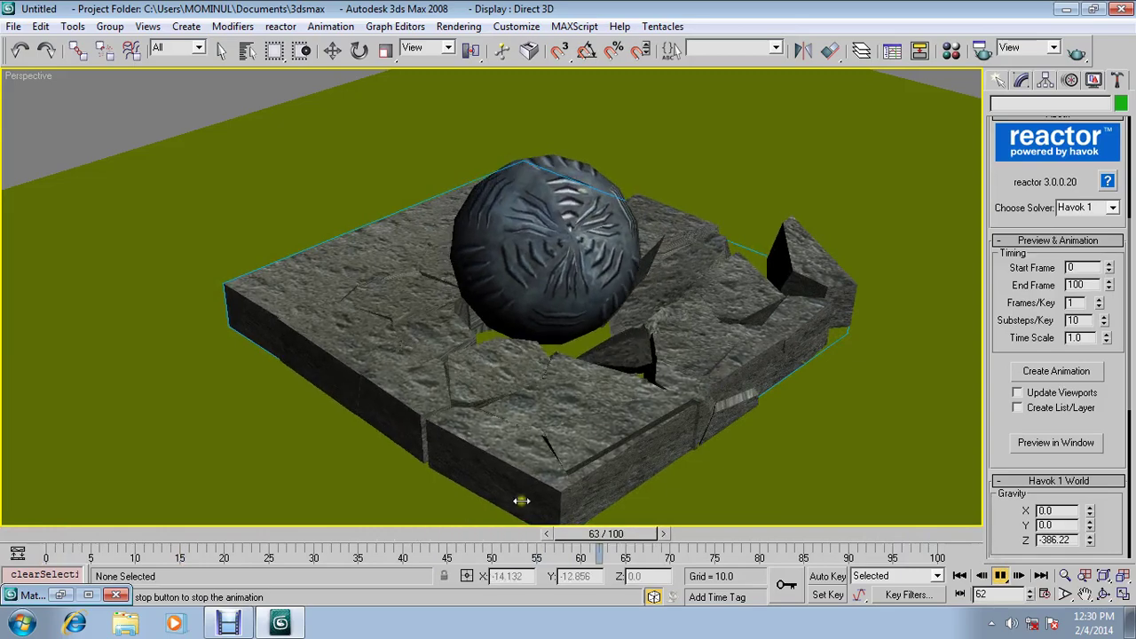
pyautogui.press('Home')
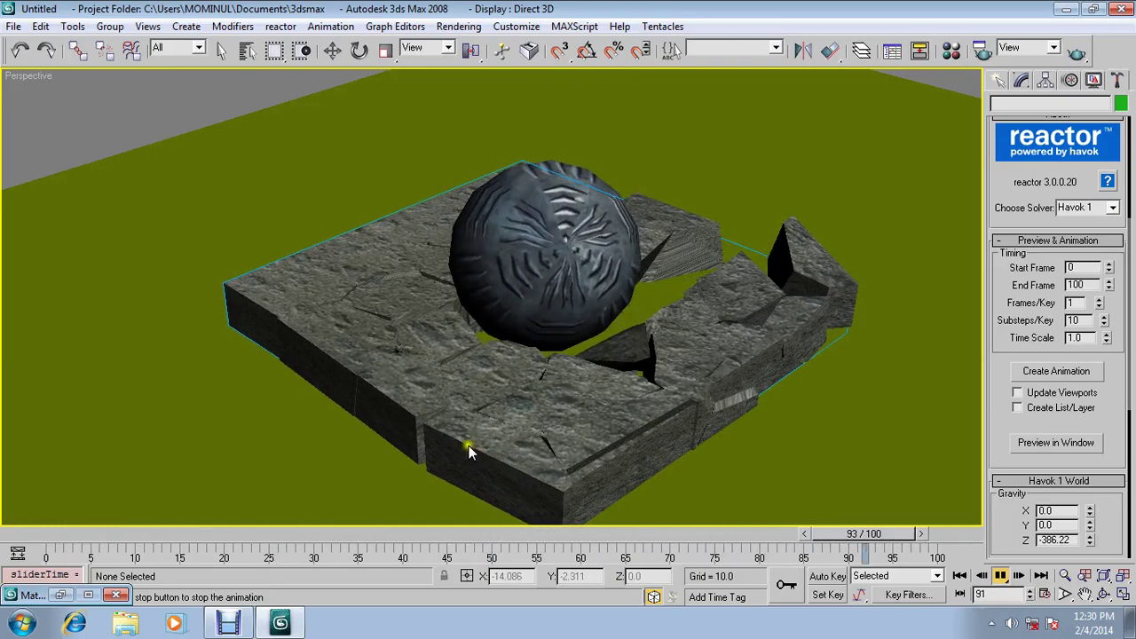
# Rewind to frame 0 and replay, zooming to watch the sphere shatter the slab
pyautogui.moveTo(178, 533); pyautogui.dragTo(59, 543)
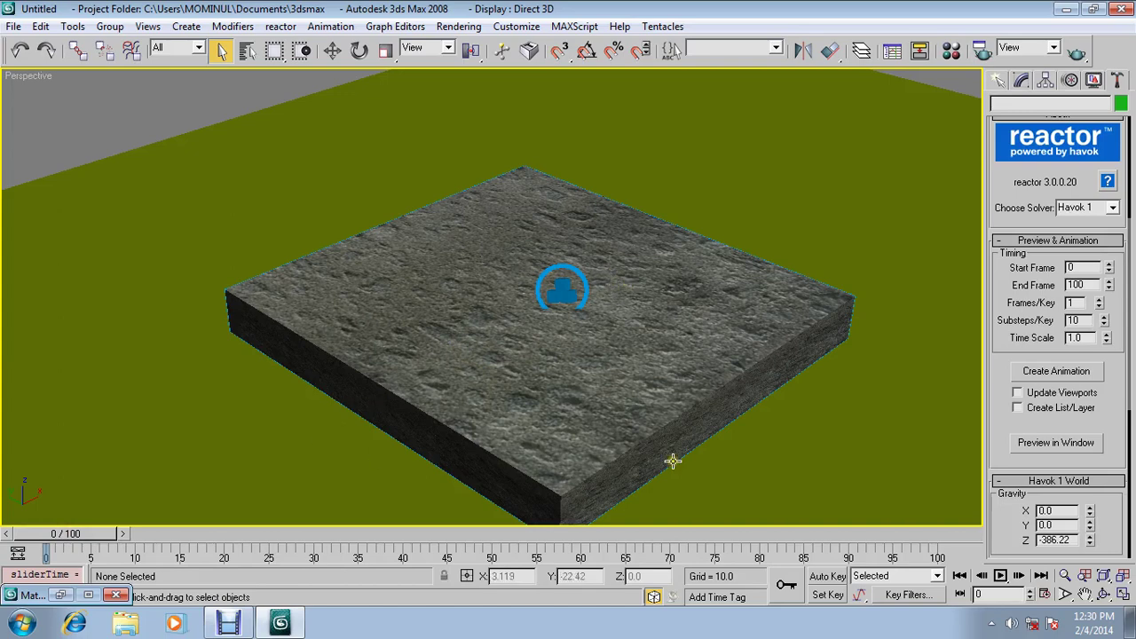
pyautogui.click(1000, 576)
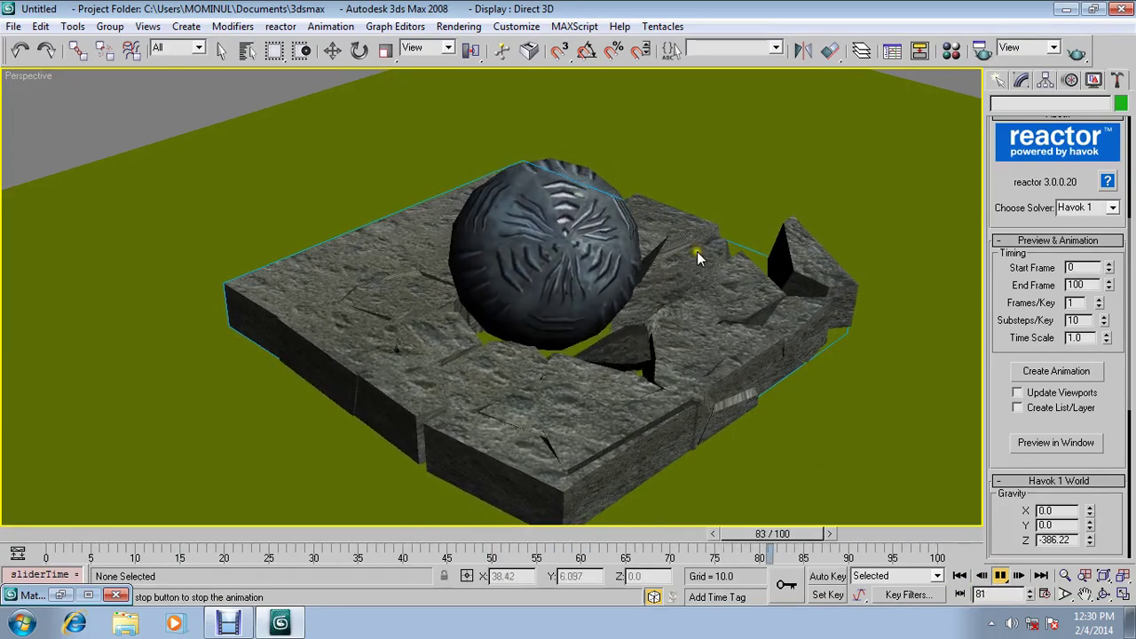
pyautogui.click(1065, 576)
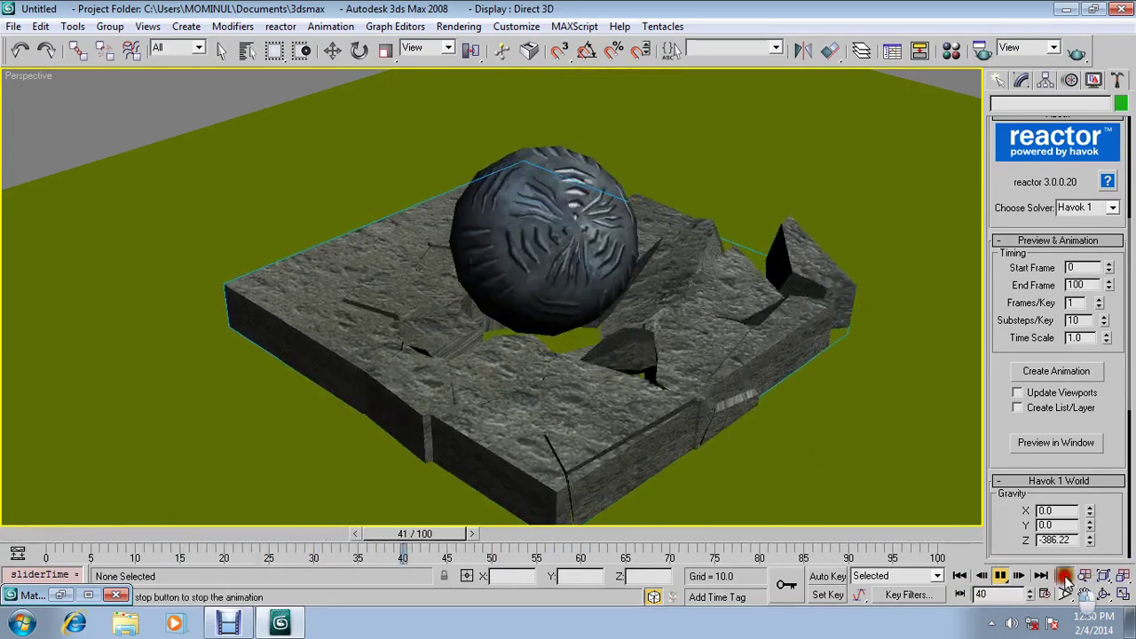
pyautogui.moveTo(811, 382); pyautogui.dragTo(811, 456)
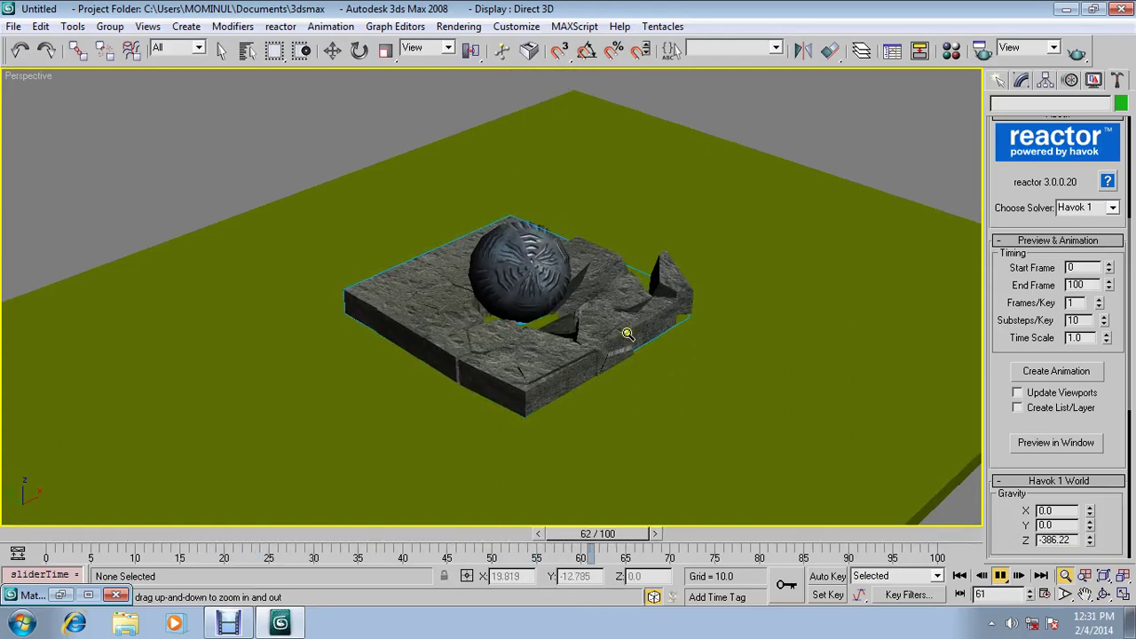
pyautogui.moveTo(627, 339); pyautogui.dragTo(700, 298)
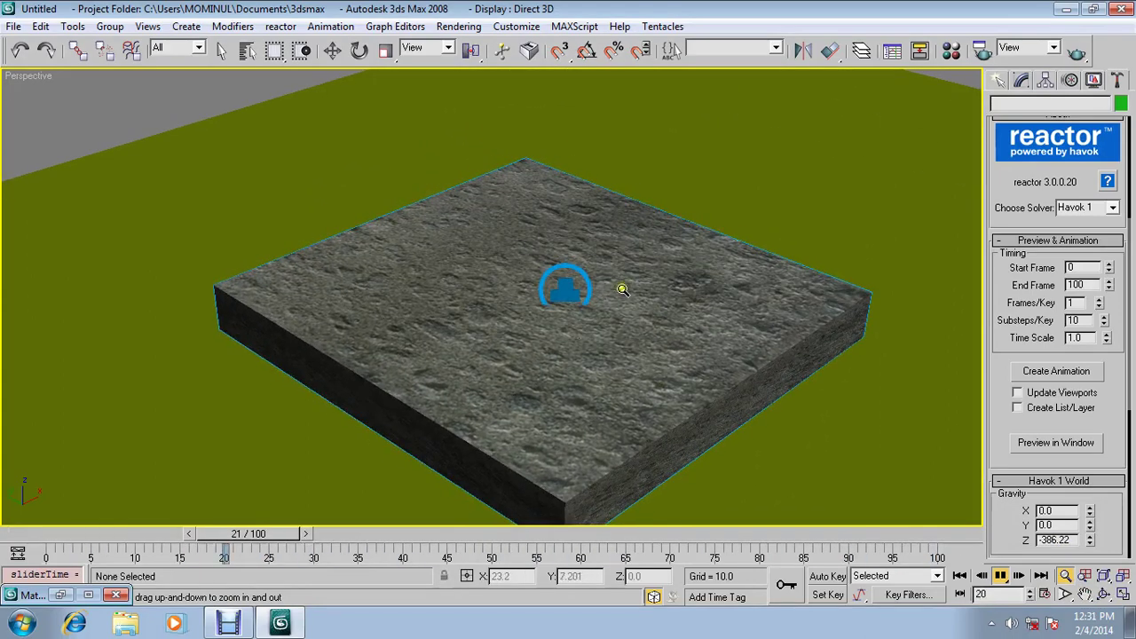